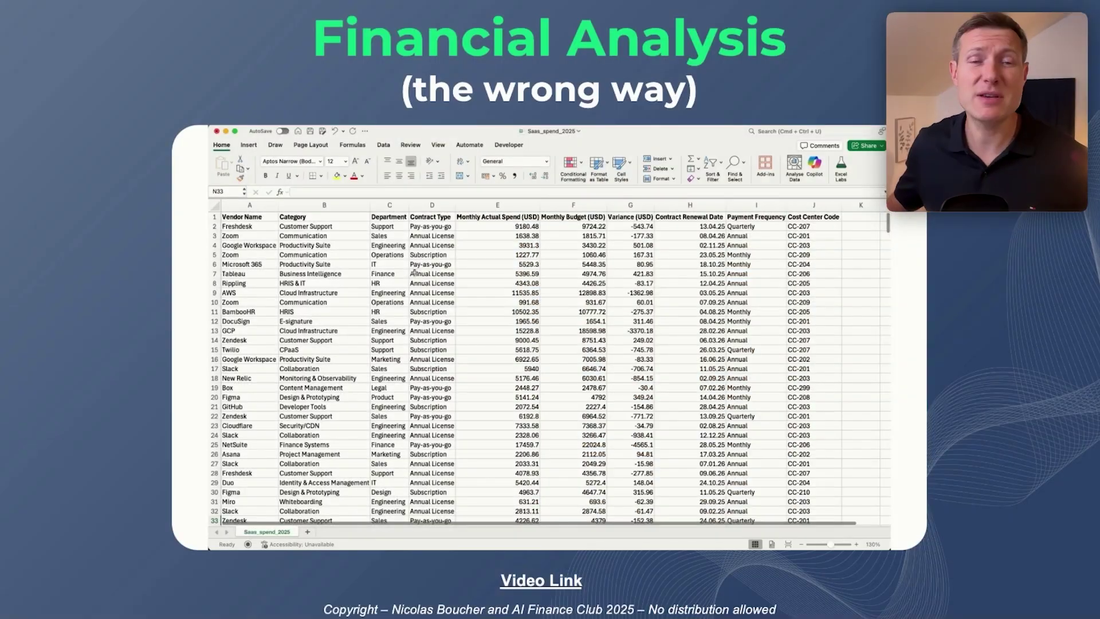
# - Examine the spend sheet's Vendor Name, Department, Monthly Actual Spend and Monthly Budget columns by selecting each one
pyautogui.moveTo(496, 339)
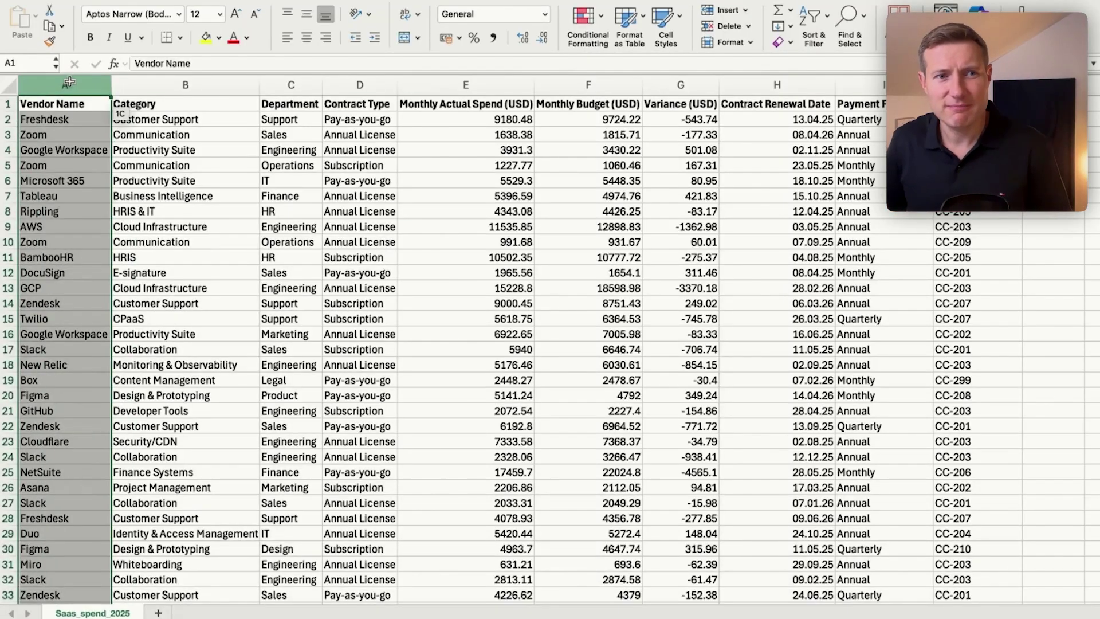
pyautogui.click(250, 203)
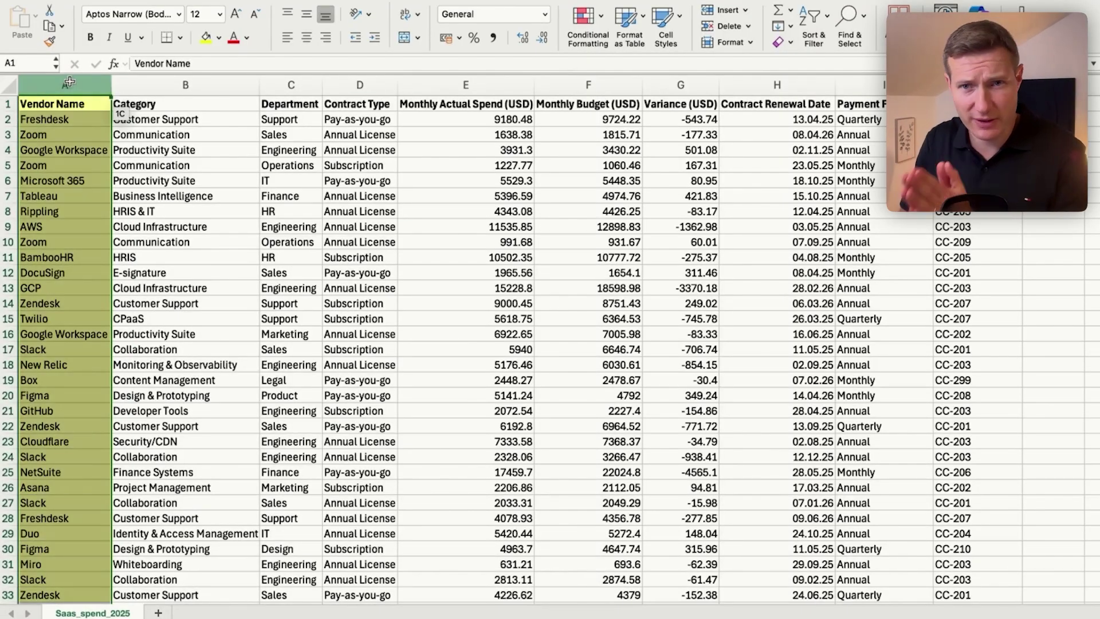
pyautogui.click(291, 85)
pyautogui.moveTo(471, 86); pyautogui.dragTo(590, 86)
# - Switch to ChatGPT, draft the prompt "Analyse this file" and attach Saas_spend_2025.csv
pyautogui.write('A')
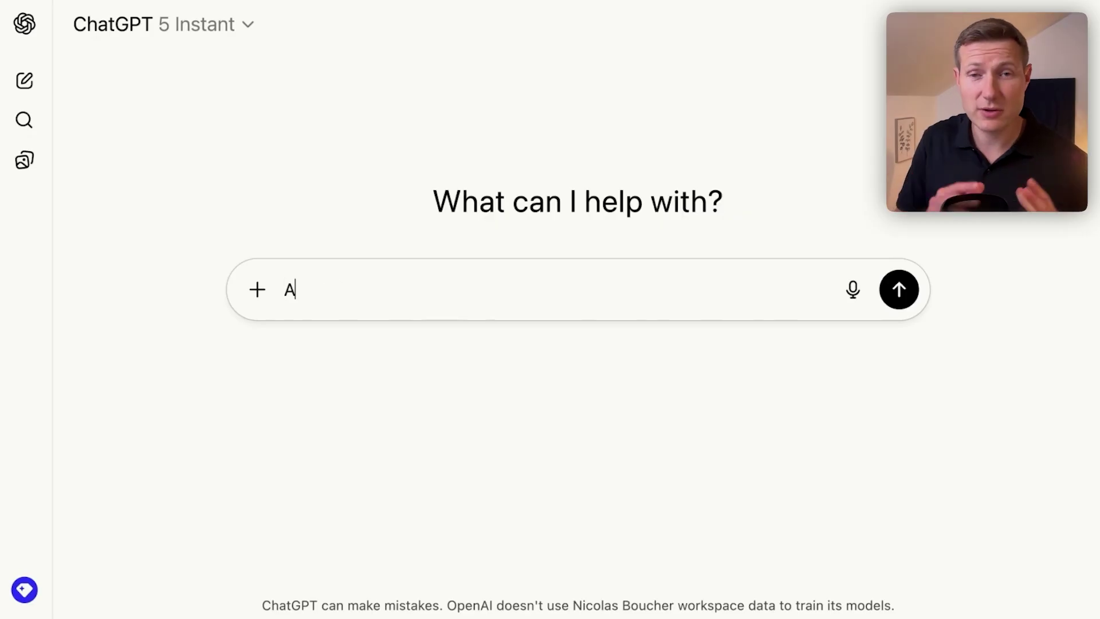
pyautogui.write('nalyse this file')
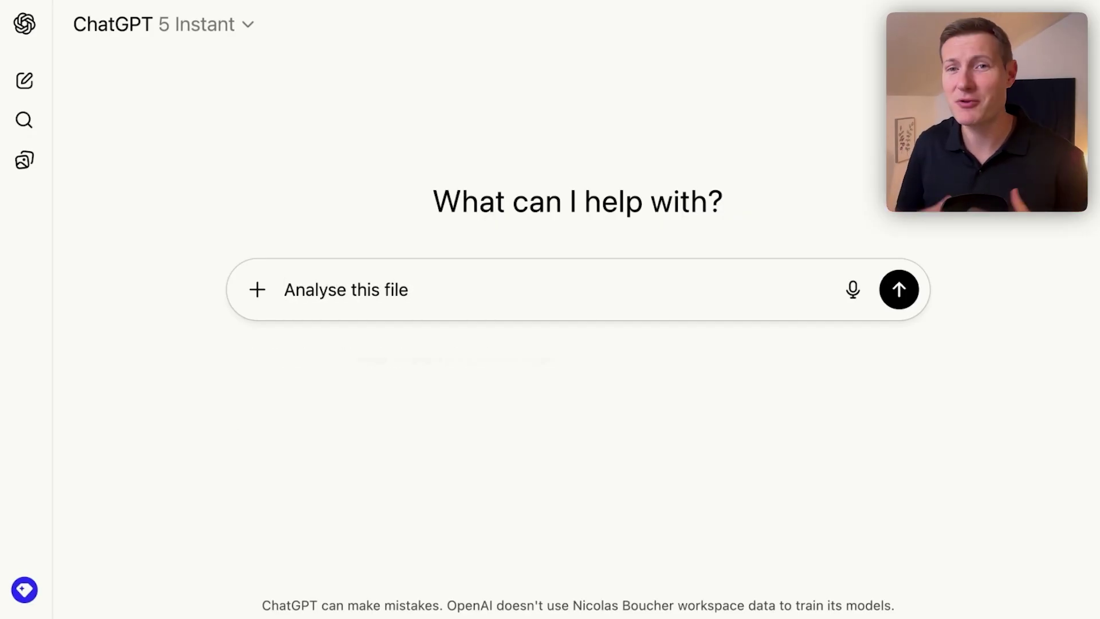
pyautogui.click(256, 291)
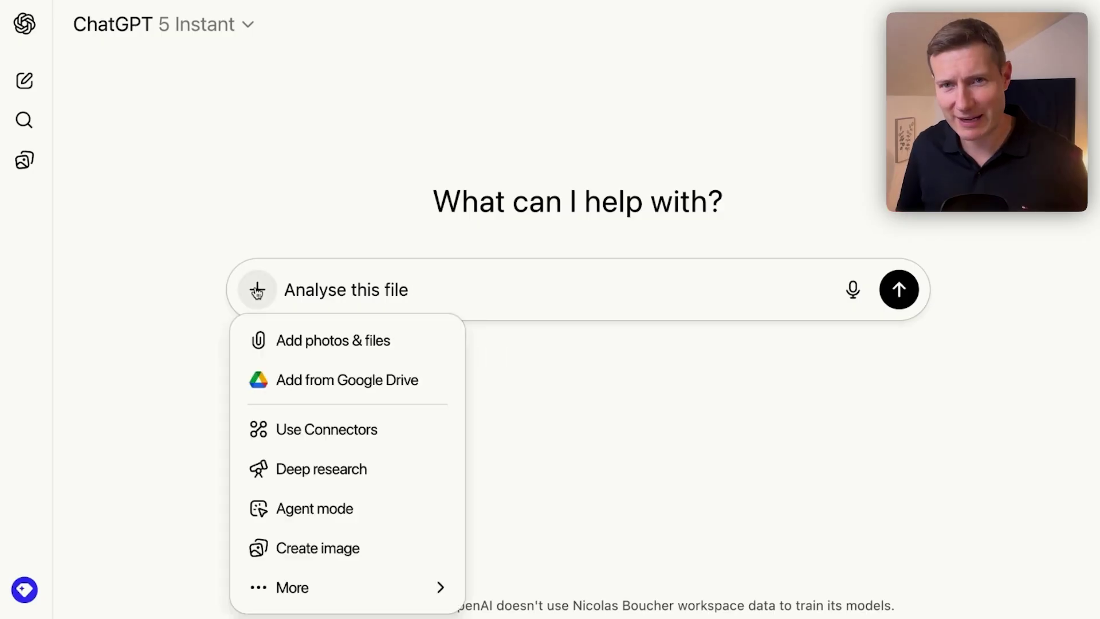
pyautogui.click(296, 342)
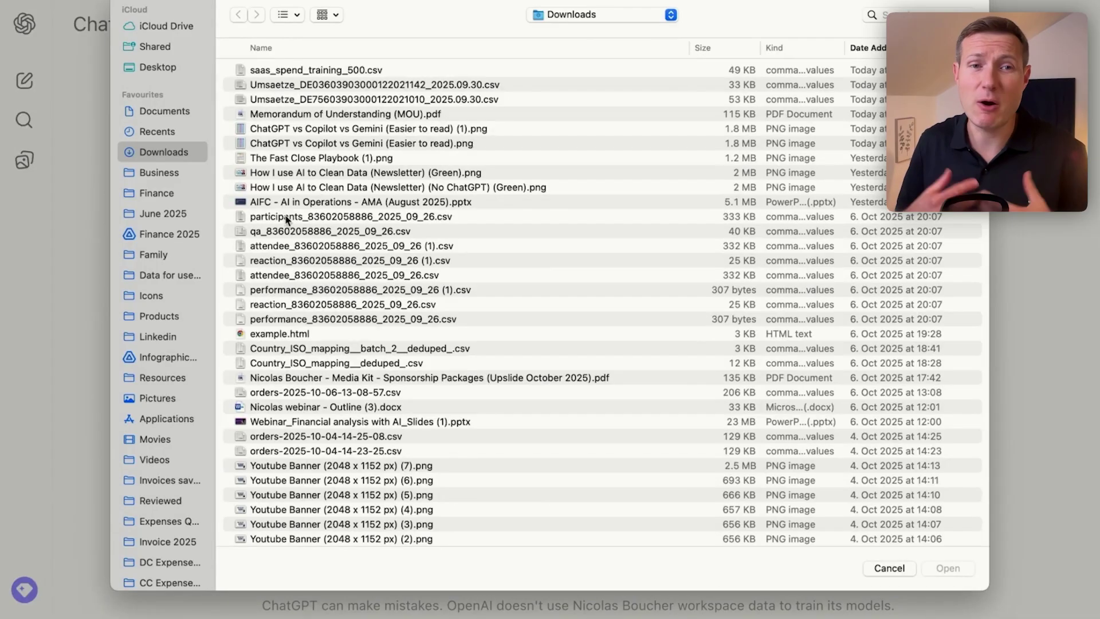
pyautogui.click(172, 275)
pyautogui.doubleClick(343, 68)
pyautogui.write('Analyse this file')
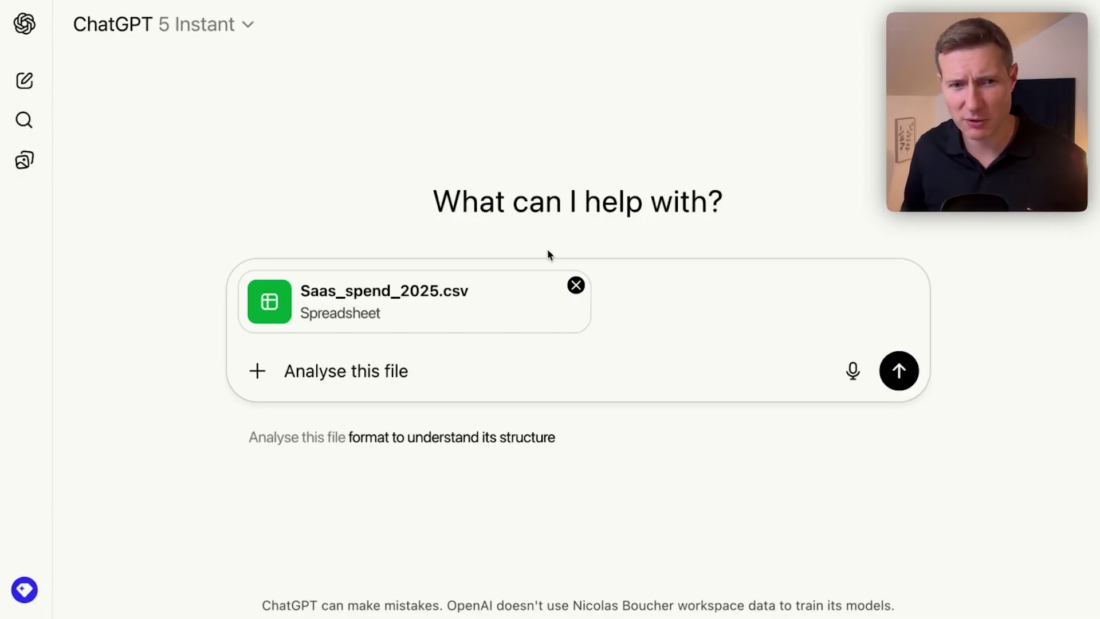
# - Keep the GPT-5 Instant model and send the prompt with the attached spreadsheet
pyautogui.click(247, 24)
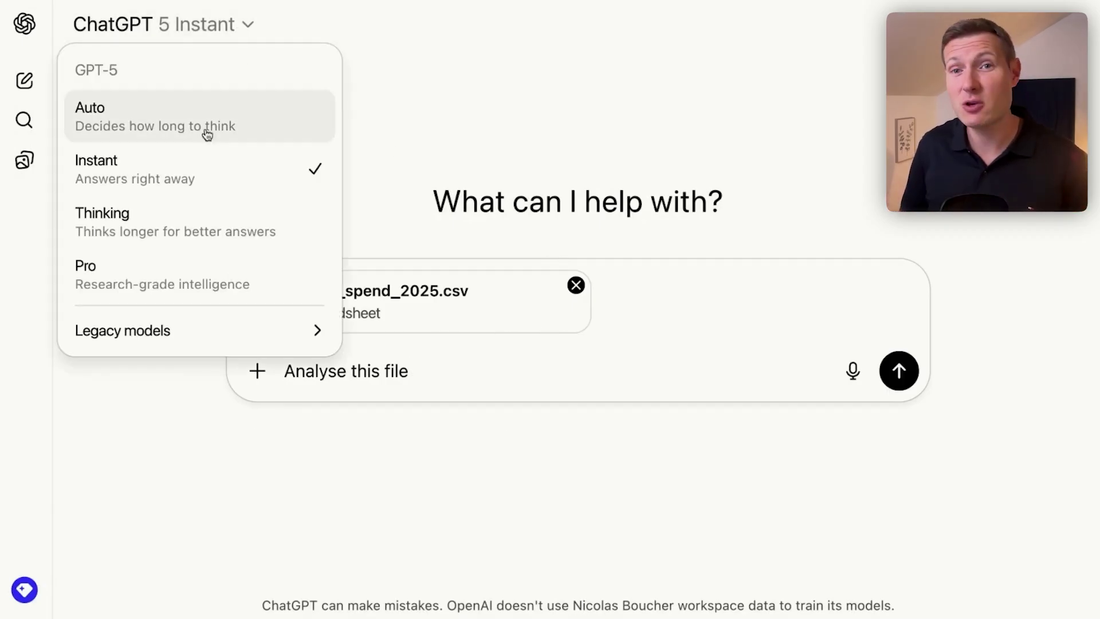
pyautogui.click(221, 177)
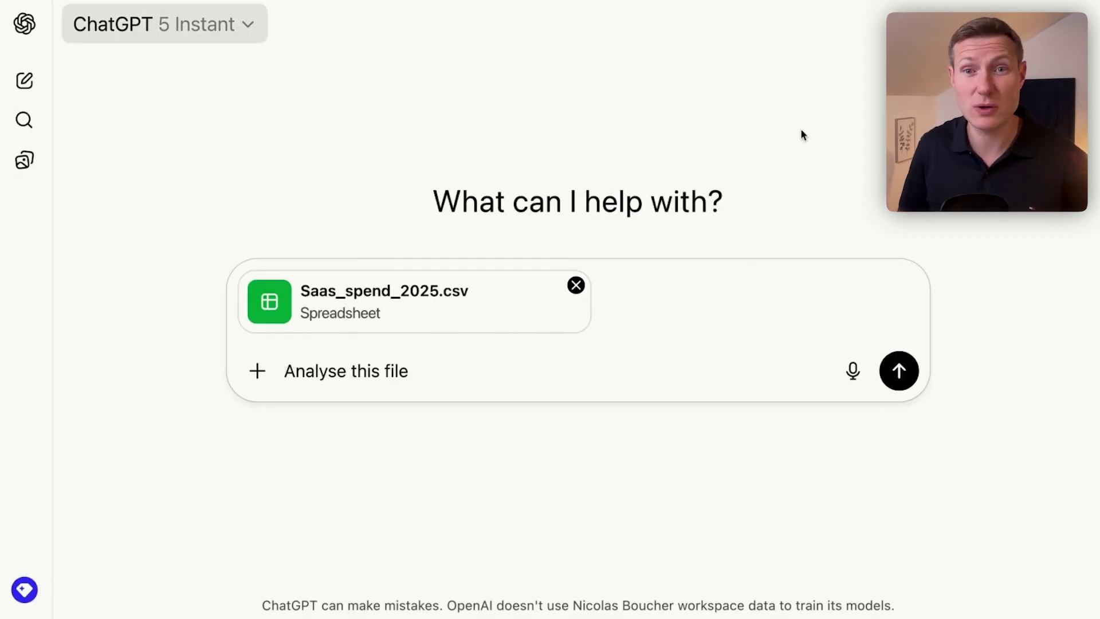
pyautogui.click(901, 373)
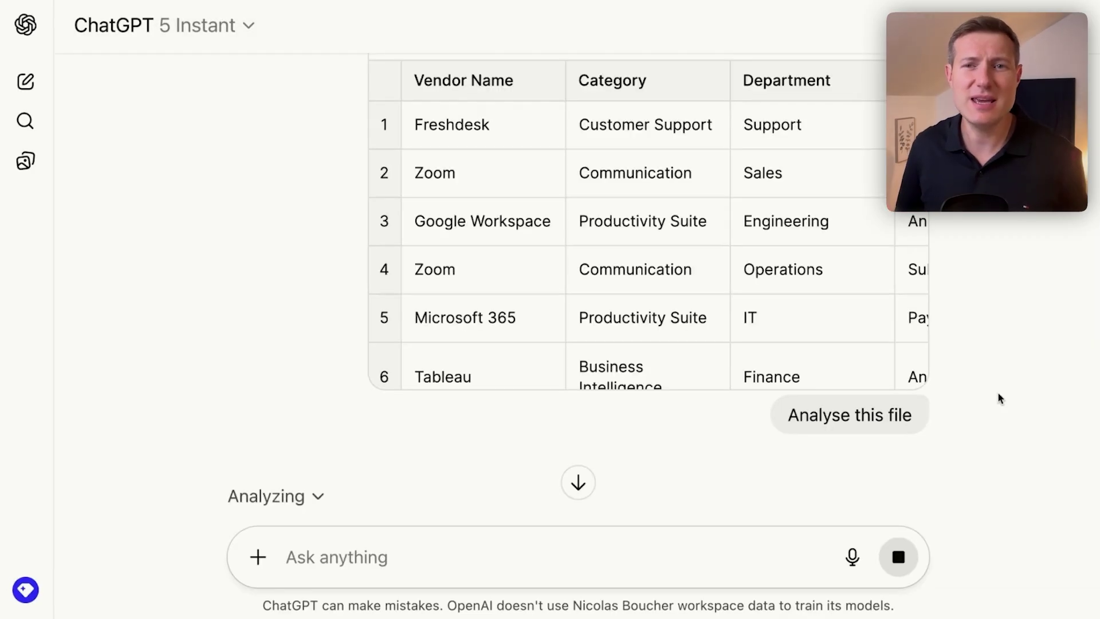
# - Read through the generated analysis, from the dataset overview and column descriptions to the financial summary
pyautogui.scroll(-2, 1000, 398)
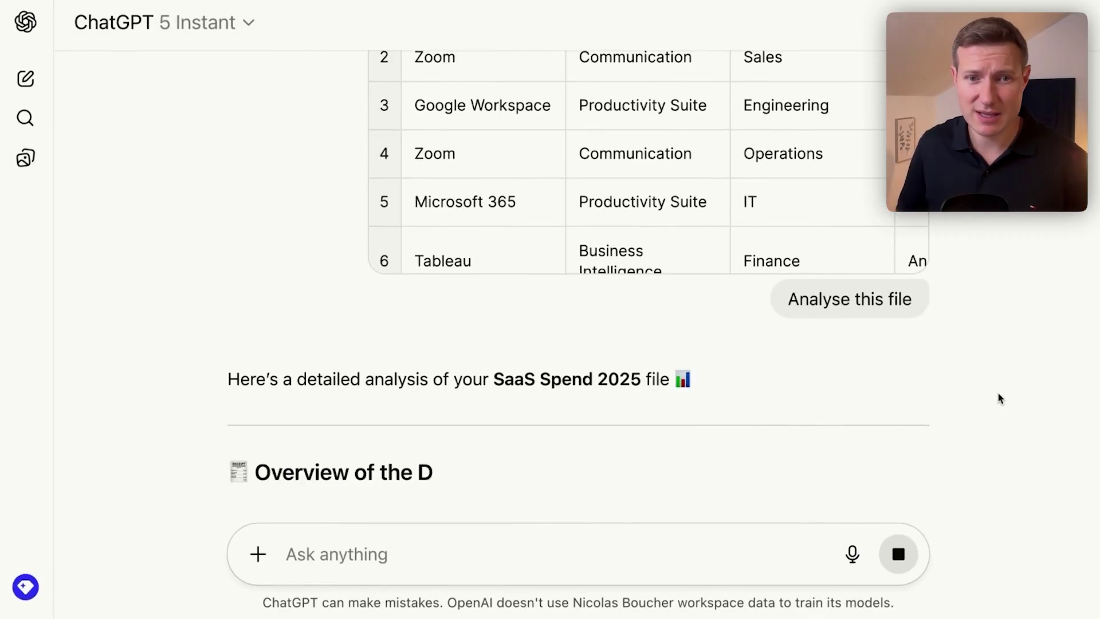
pyautogui.scroll(-7, 1000, 398)
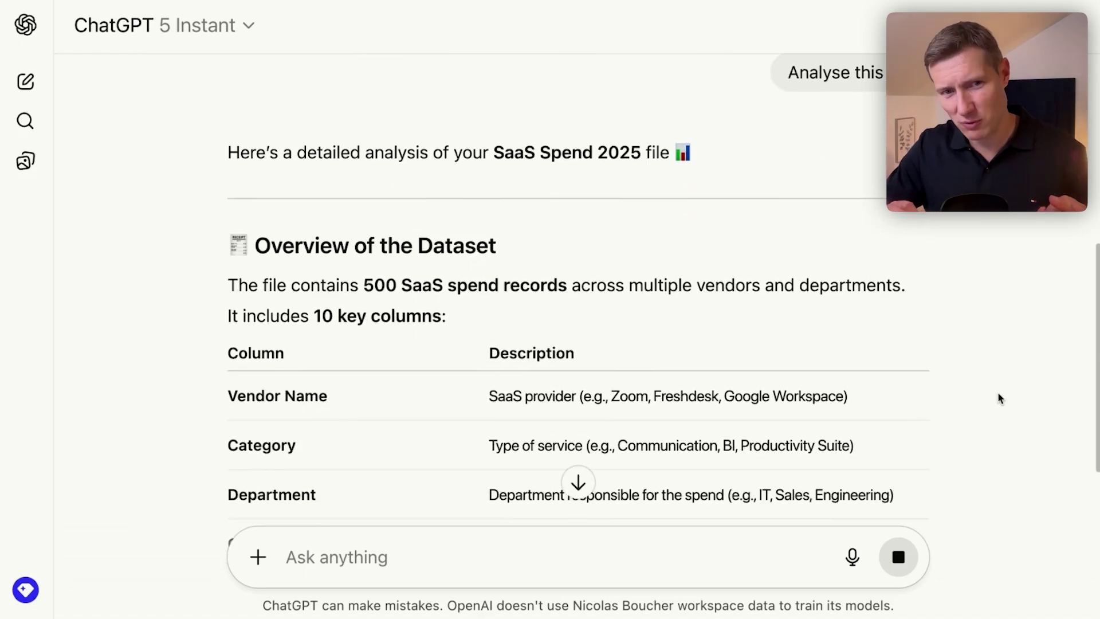
pyautogui.scroll(-3, 1000, 398)
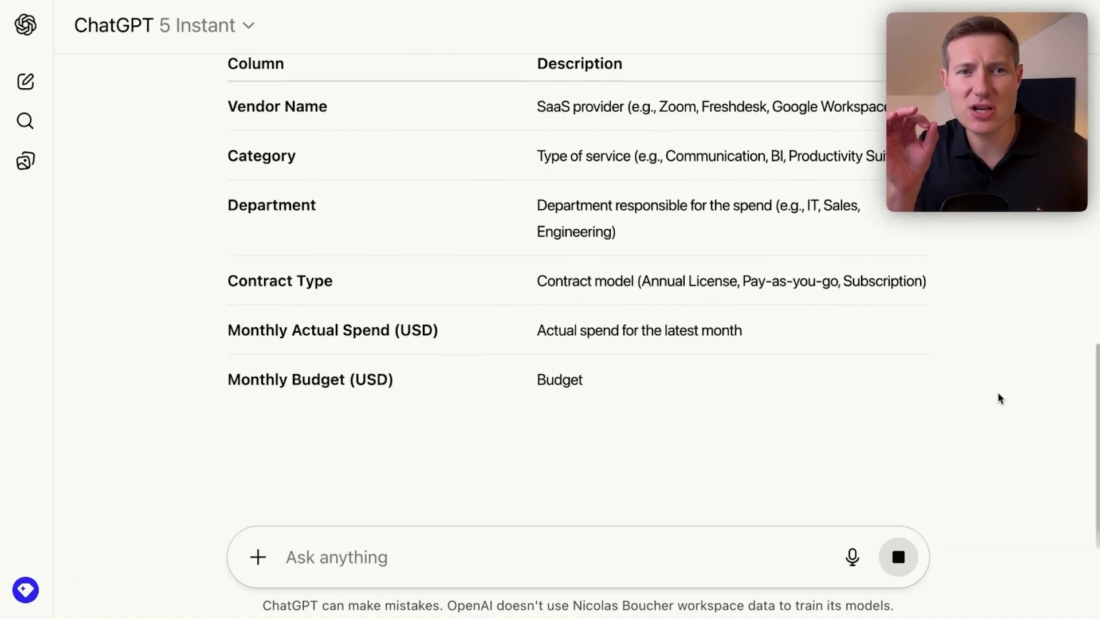
pyautogui.scroll(-6, 999, 398)
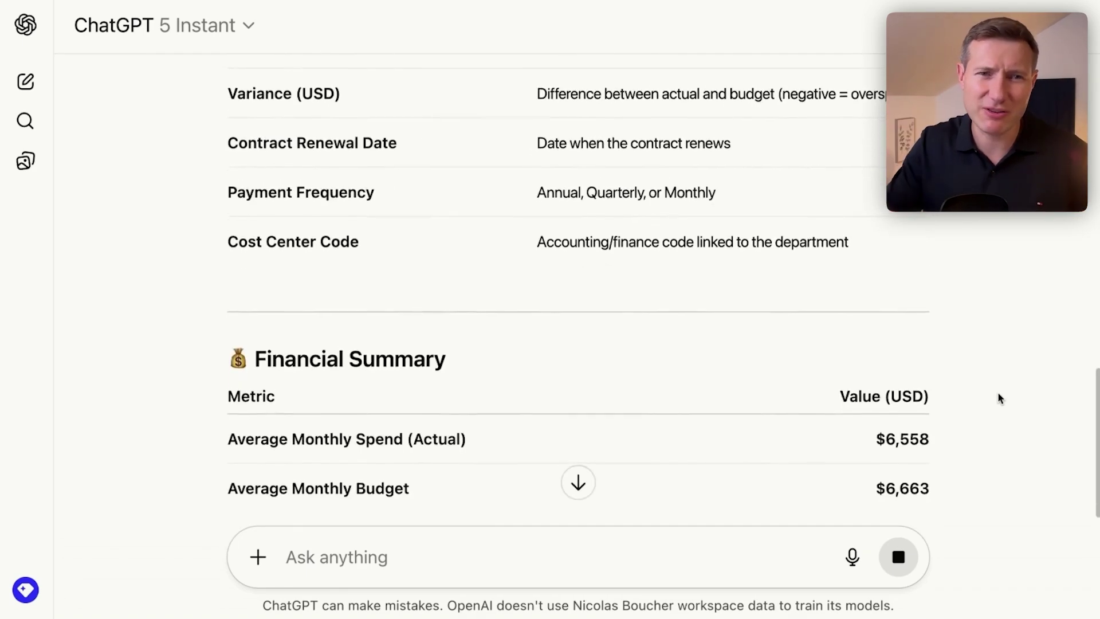
pyautogui.scroll(-8, 1000, 399)
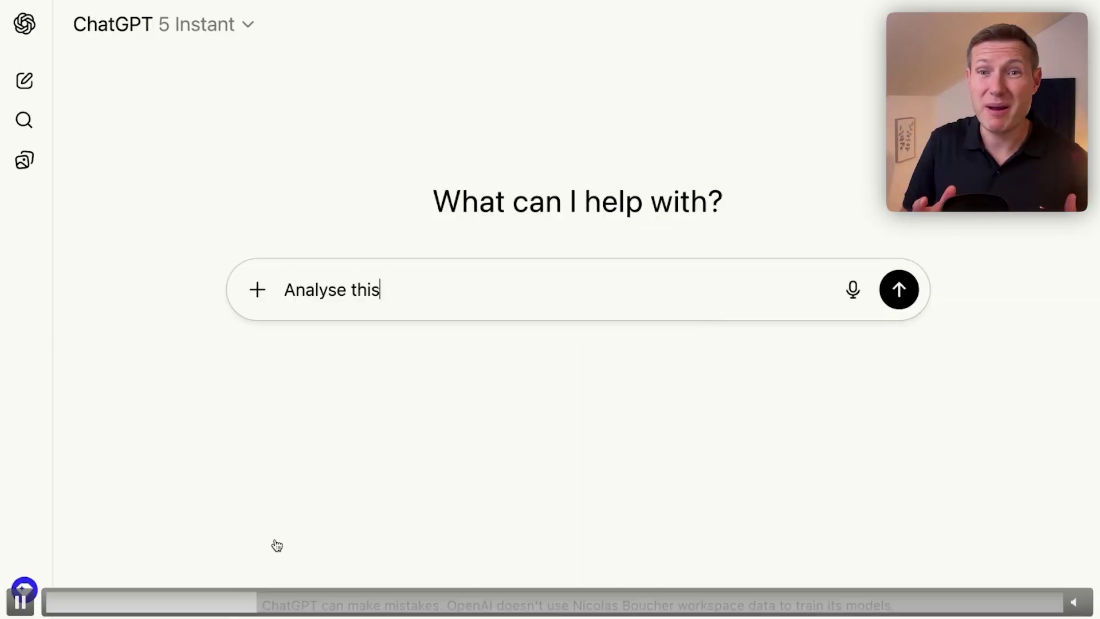
pyautogui.write('file')
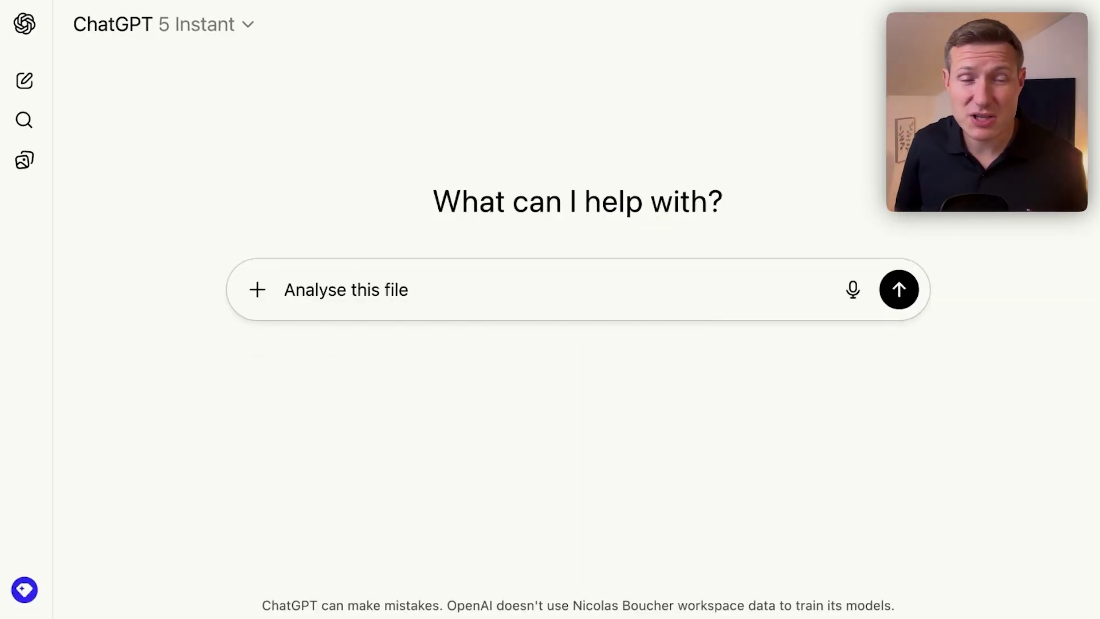
pyautogui.click(258, 290)
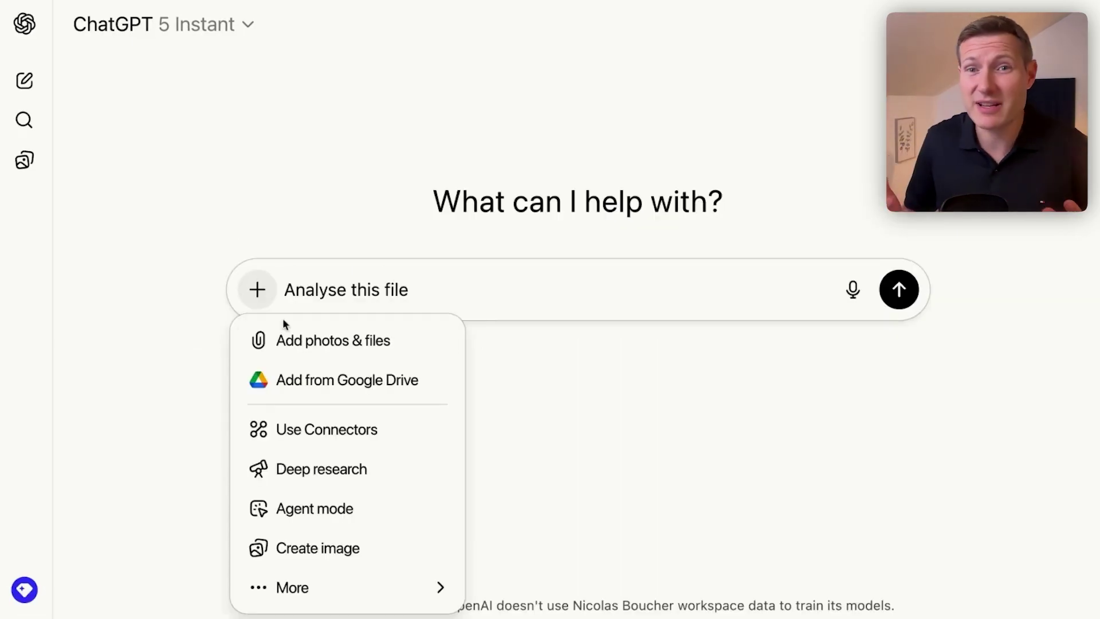
pyautogui.click(309, 340)
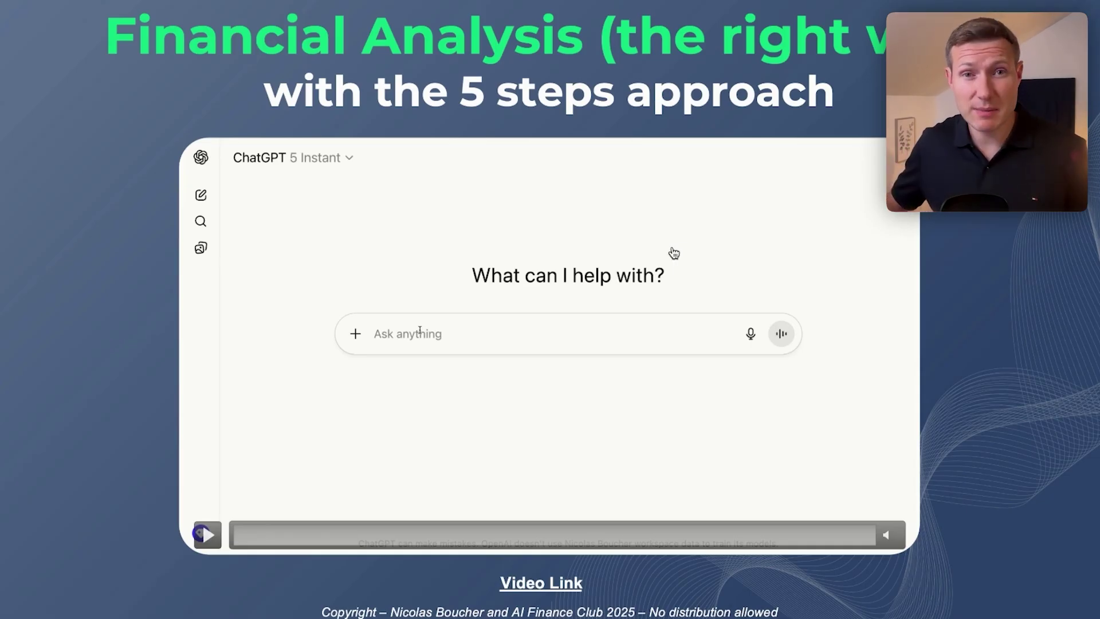
# - Open a new prompt with the role of FP&A manager at a professional services company needing to reduce SAAS spend to improve margins
pyautogui.write('I am the FP&A manager of a professional services company.')
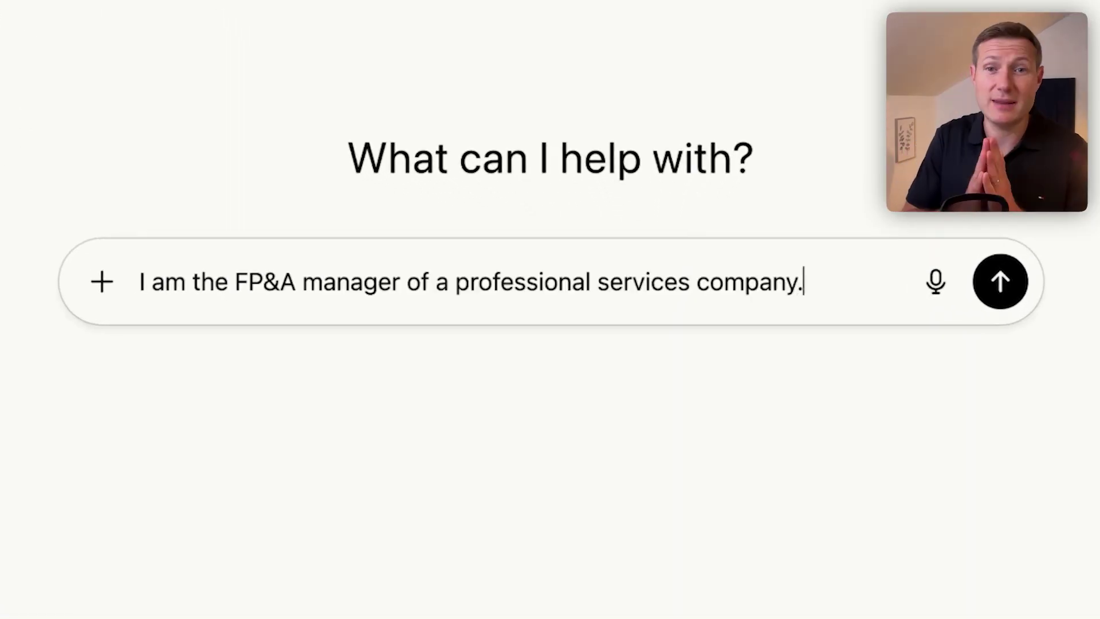
pyautogui.hotkey('shift', 'Return')
pyautogui.write('I need to analyse the SAAS spend to reduce it as we need to improve margins.')
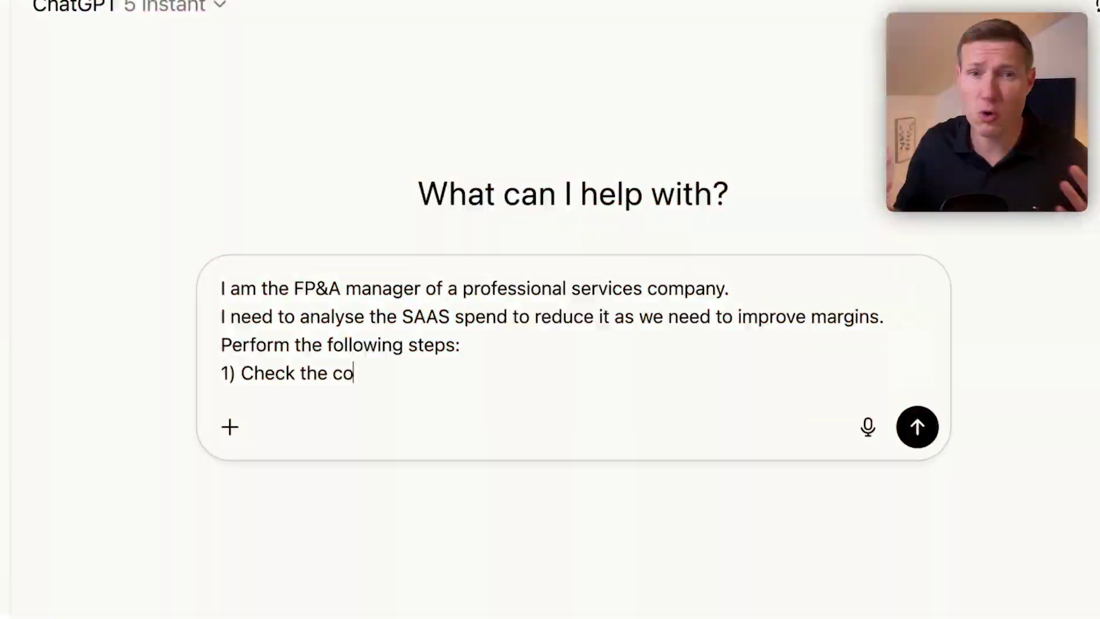
# - Add the first task to the prompt: "1) Check the consistency of the data (like an auditor will do)"
pyautogui.write('nsistency of the data')
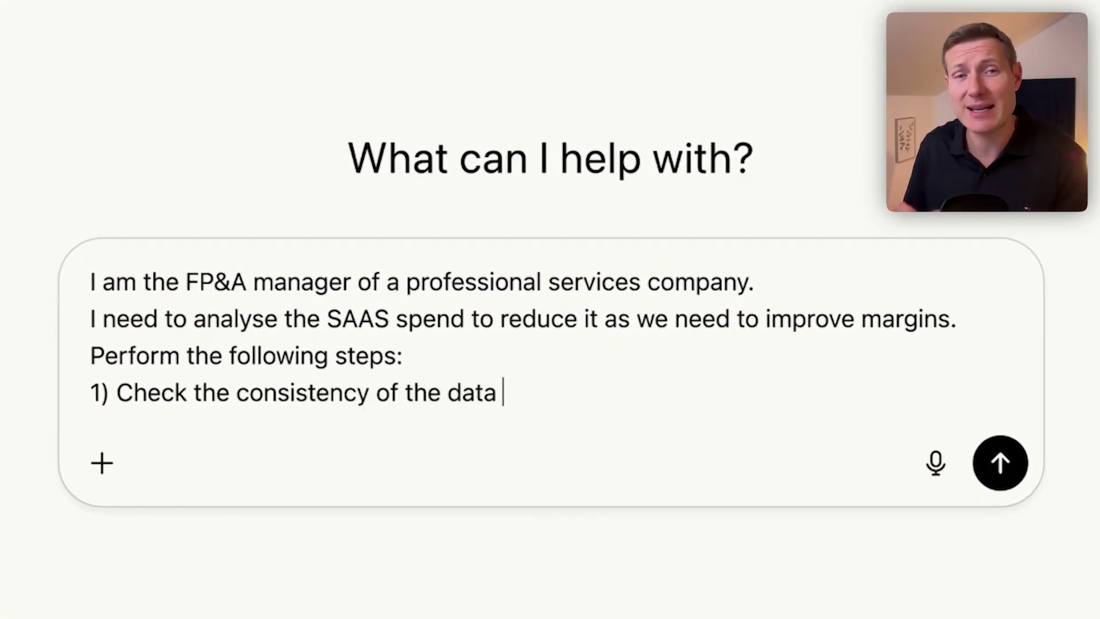
pyautogui.write(' (like an auditor will do)')
pyautogui.hotkey('shift', 'Return')
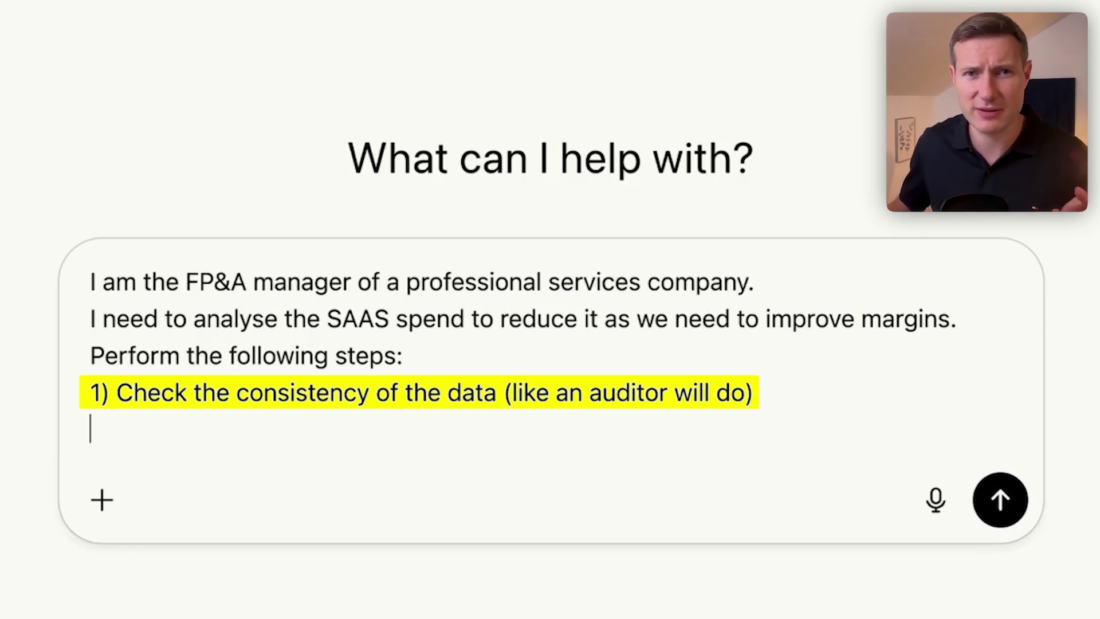
# - Add "2) Think about the best analysis to perform for our goal (descriptive, diagnostic, predictive, prescriptive: cover all of them)"
pyautogui.write('2) Think about the best analysis to perform for ')
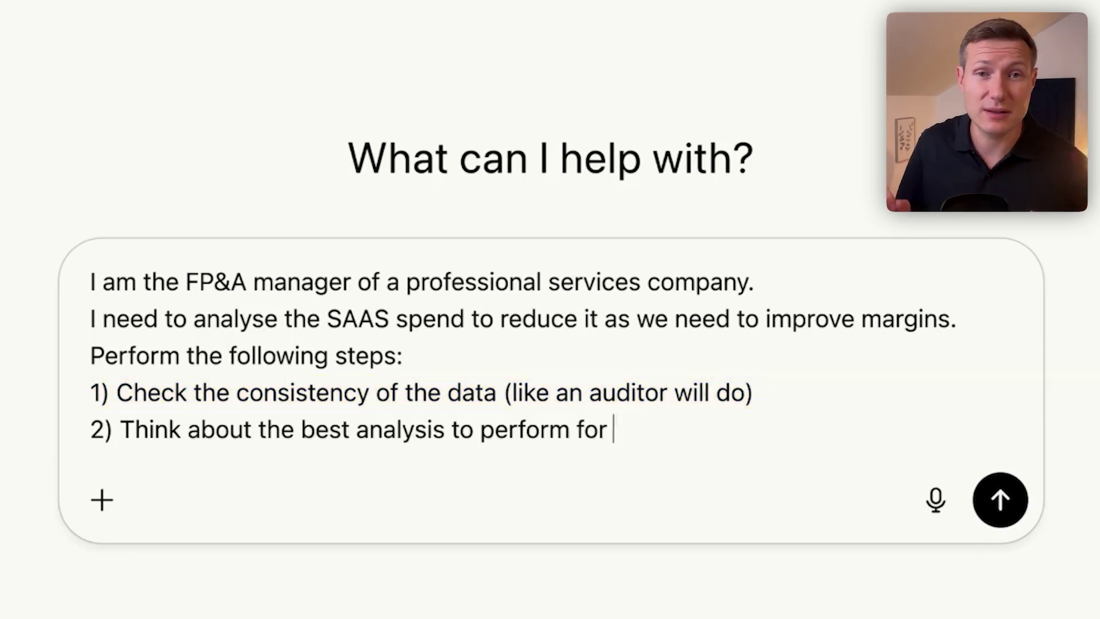
pyautogui.write('our goal (descriptive,')
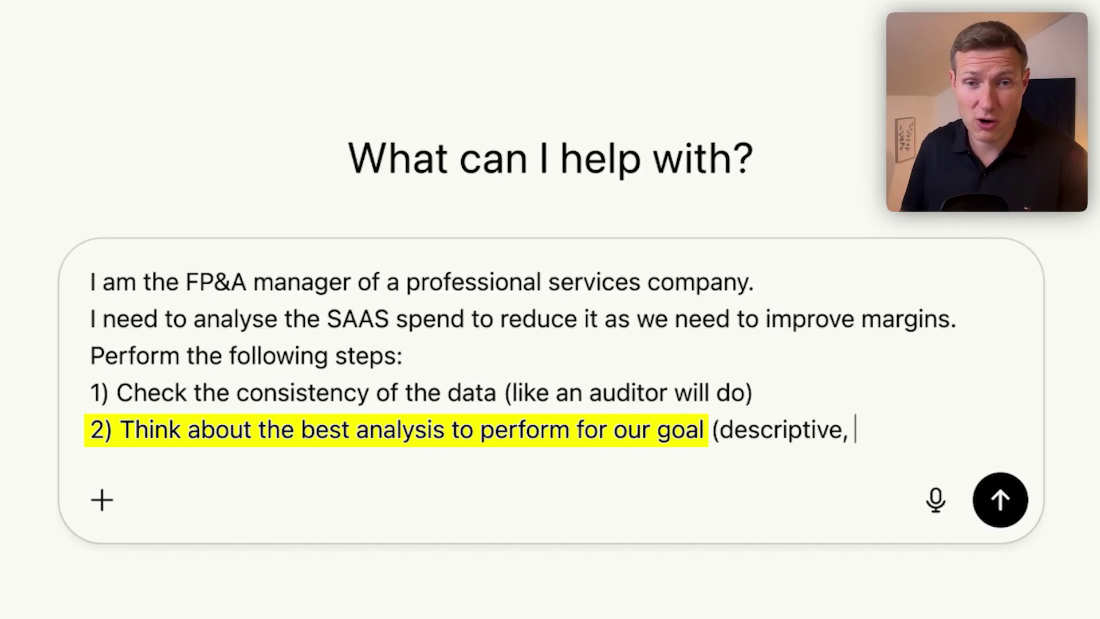
pyautogui.write(' diagnostic, predictive, prescri')
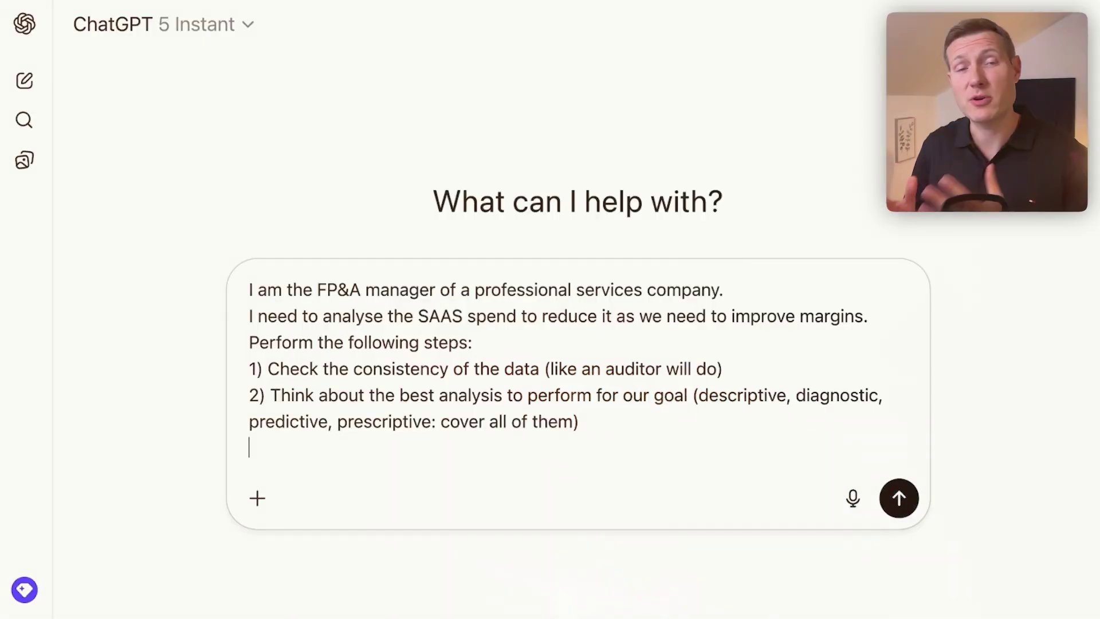
# - Add "3) Then perform the calculations and show me the details of the calculations (so I can verify them)"
pyautogui.write('3) Then perform the calculations and show')
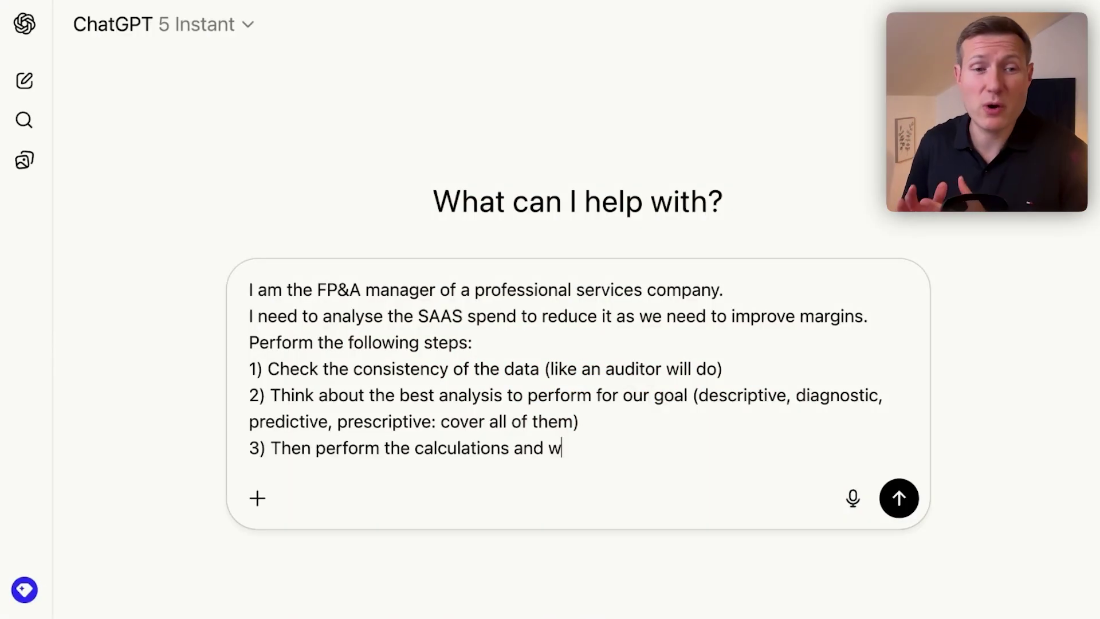
pyautogui.write(' me the details of the calculations (so I can verify them)')
pyautogui.press('Return')
# - Add "4) Create graphs to complement your analysis" and "5) Write commentaries and recommendations like a seasoned CFO."
pyautogui.write('4) Create graphs to complement your analy')
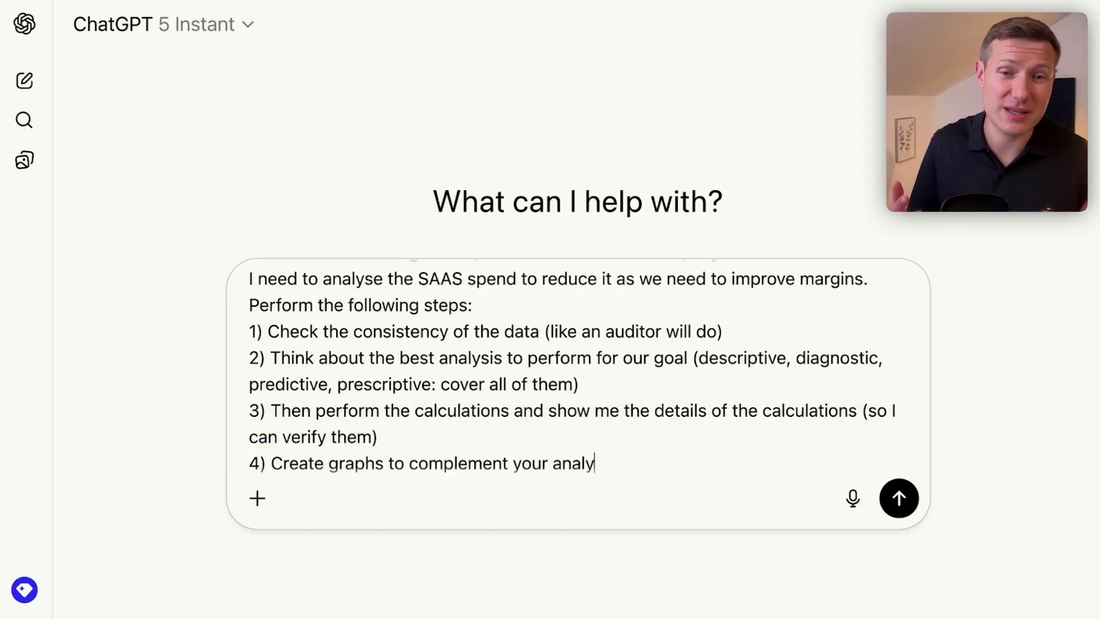
pyautogui.write('sis')
pyautogui.press('Return')
pyautogui.write('5) Write commentaries ')
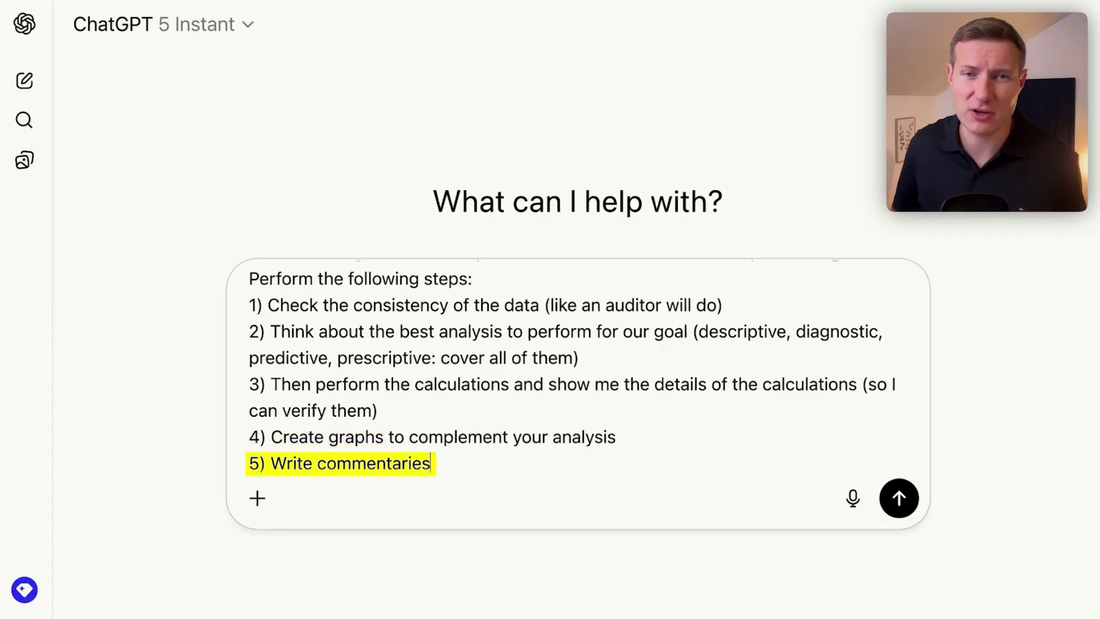
pyautogui.write('and recommendations like a seasoned CFO.')
# - End the prompt with "See file attached." after a blank line and attach Saas_spend_2025.csv
pyautogui.press('Return')
pyautogui.press('Return')
pyautogui.write('See file attached.')
pyautogui.press('super+u')
pyautogui.doubleClick(353, 78)
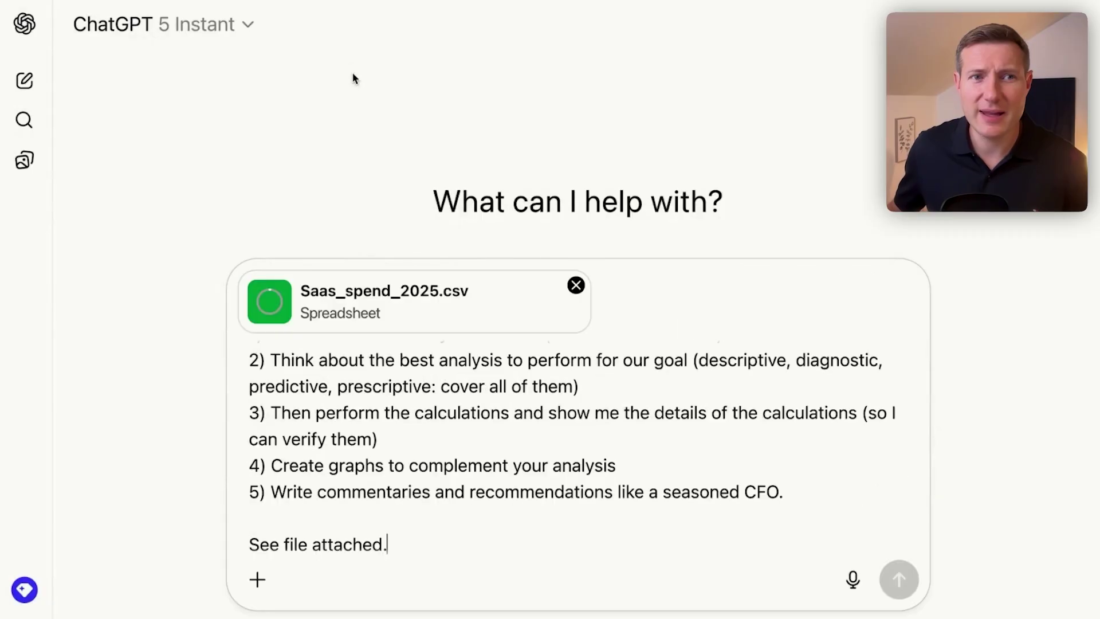
# - Switch the model to GPT-5 Thinking and send the five-step prompt
pyautogui.click(234, 32)
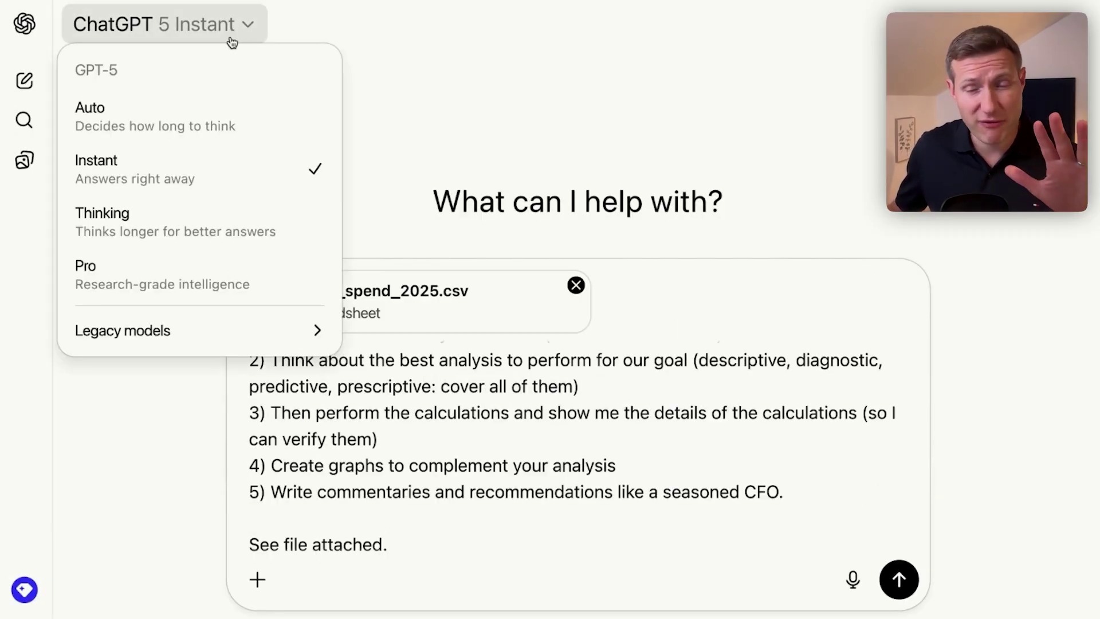
pyautogui.click(187, 226)
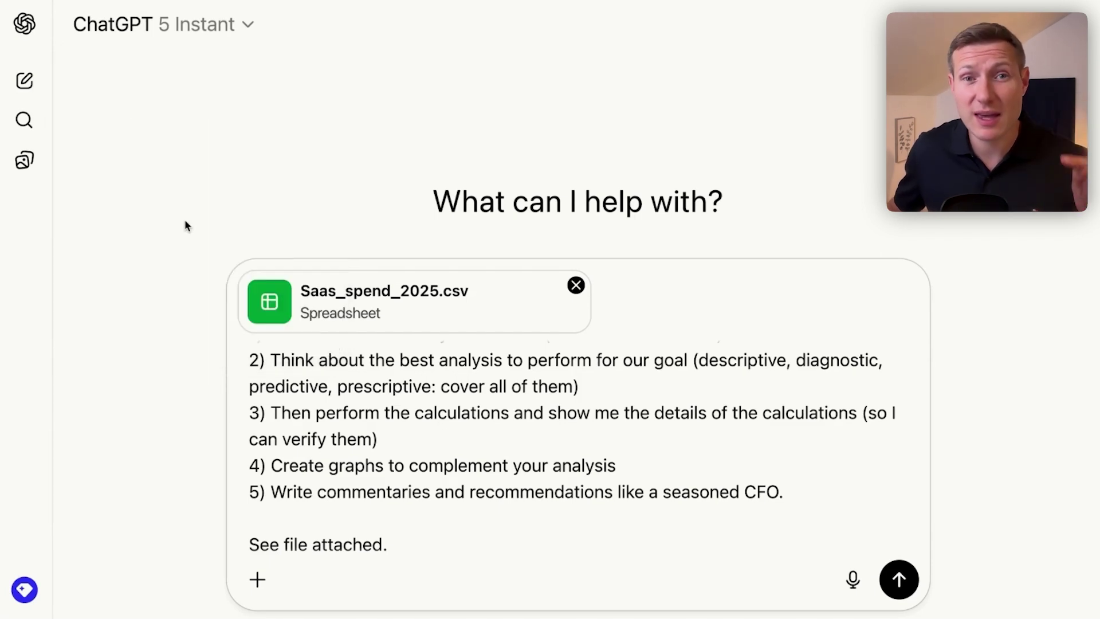
pyautogui.click(899, 579)
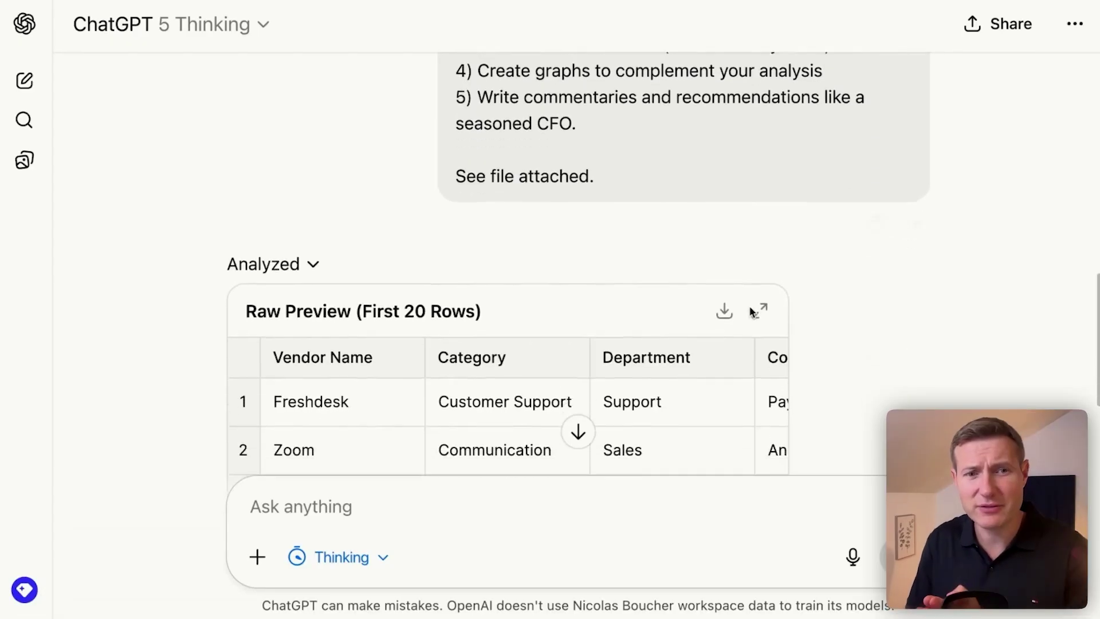
# - Examine the raw data preview and the generated charts, from top vendors and categories through renewals to the 12-month spend scenarios
pyautogui.scroll(-10, 752, 311)
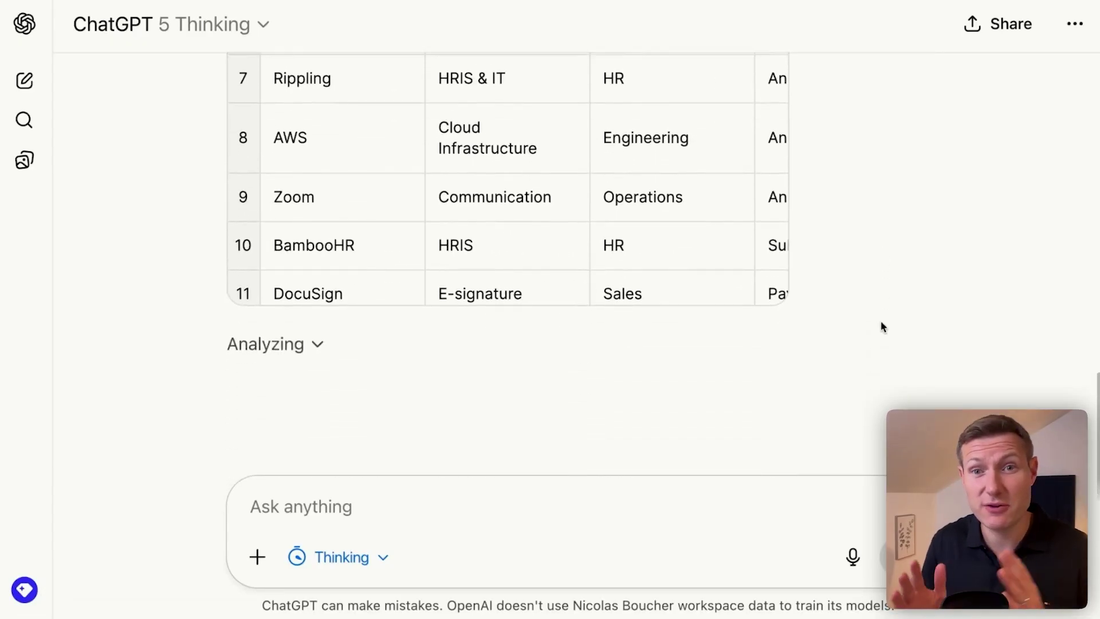
pyautogui.scroll(-5, 873, 315)
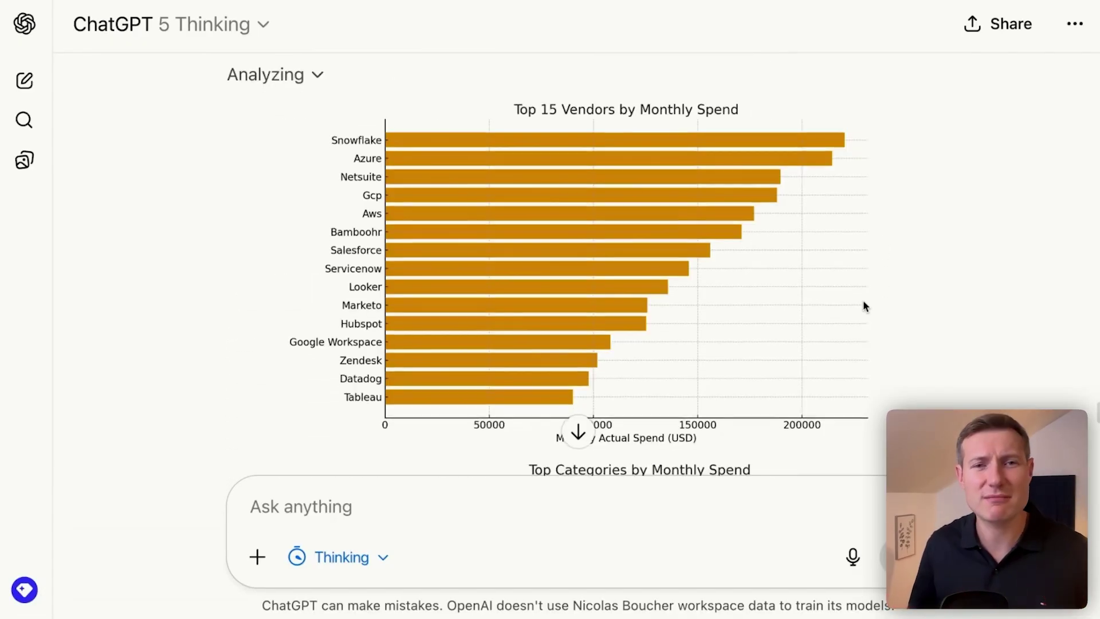
pyautogui.scroll(-7, 865, 306)
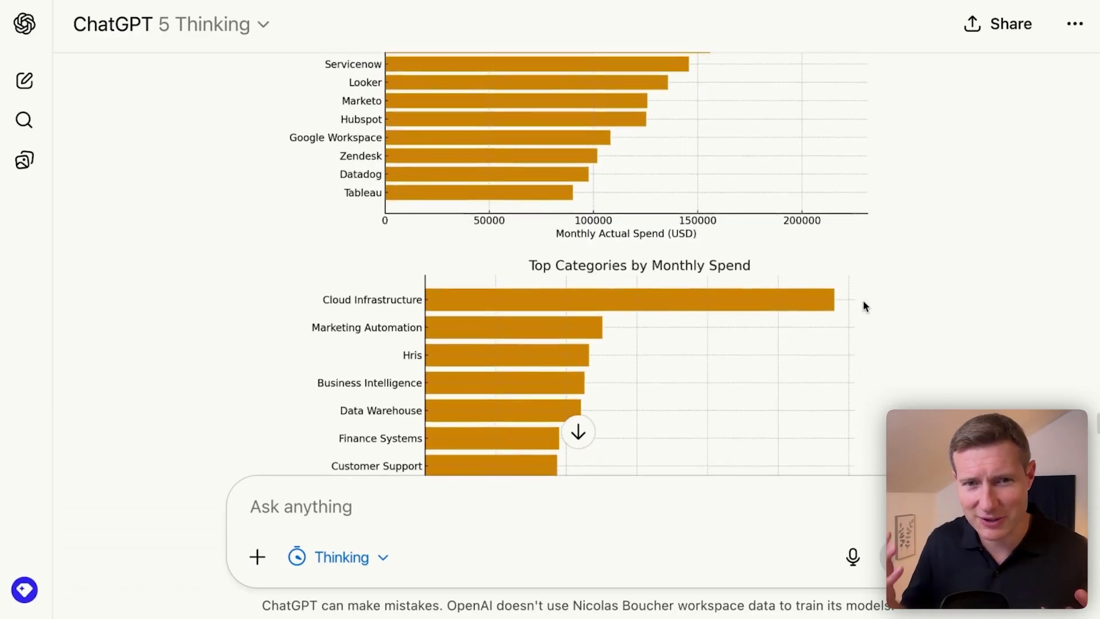
pyautogui.scroll(-4, 865, 307)
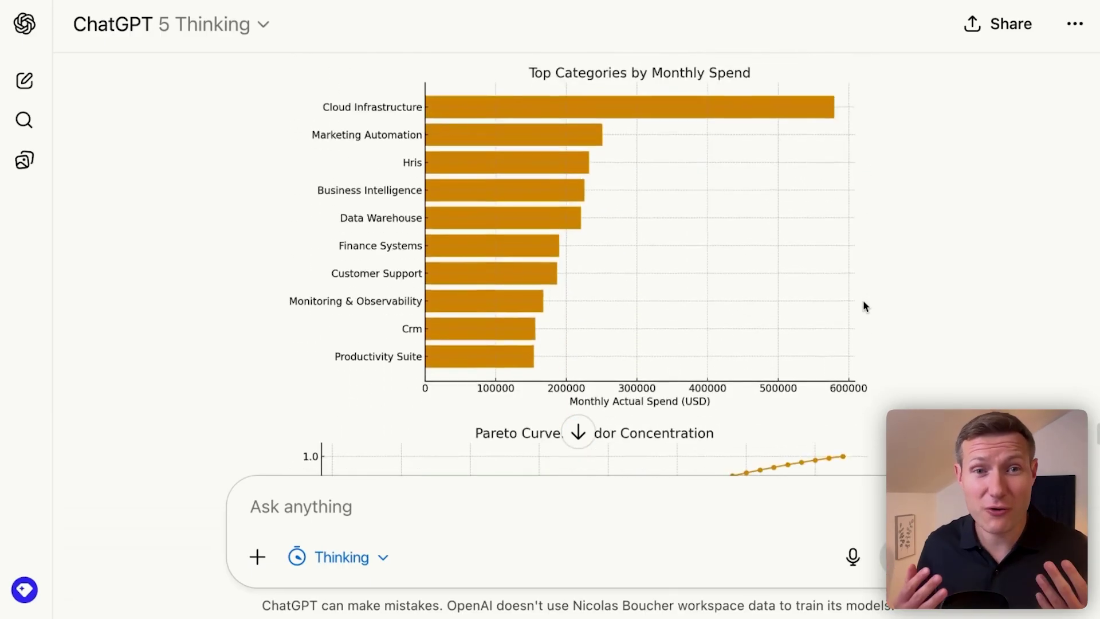
pyautogui.scroll(-5, 865, 306)
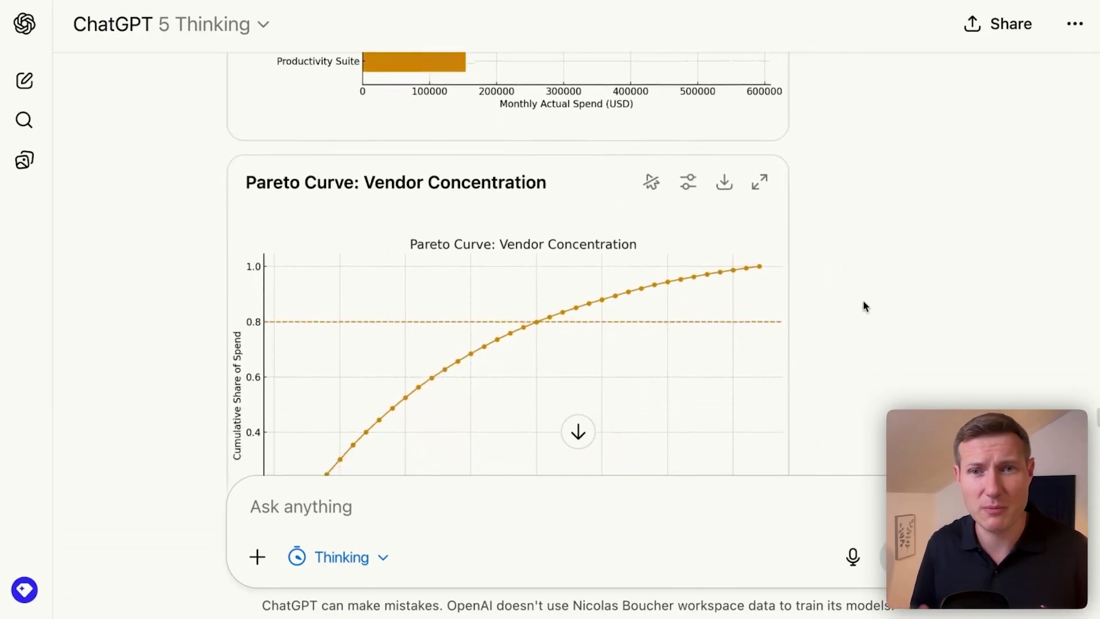
pyautogui.scroll(-8, 865, 306)
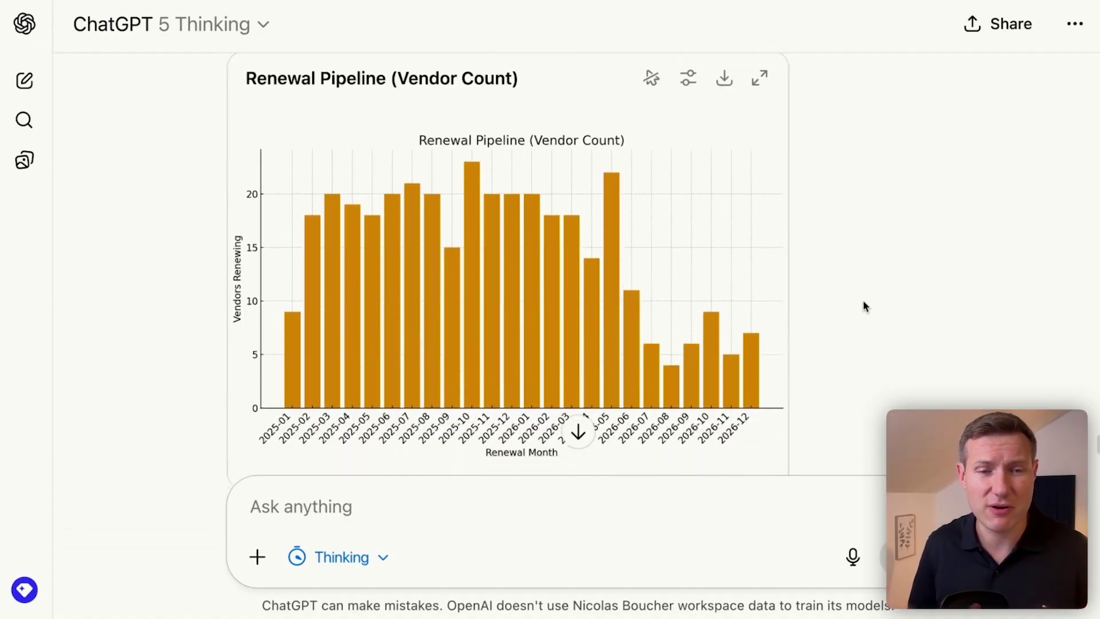
pyautogui.scroll(-10, 865, 307)
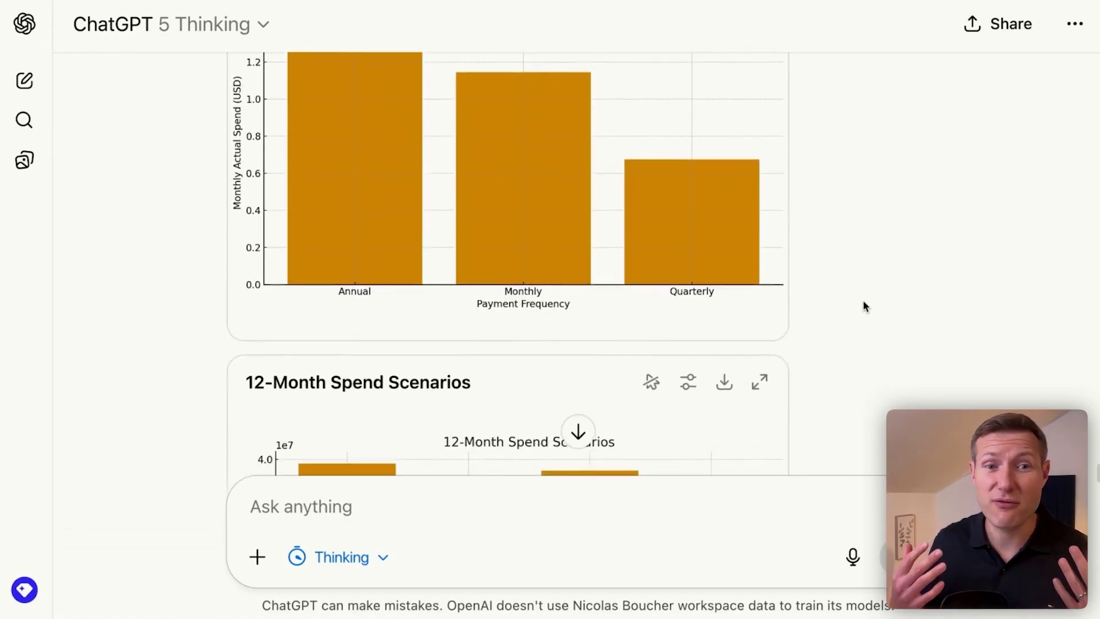
pyautogui.scroll(-10, 865, 306)
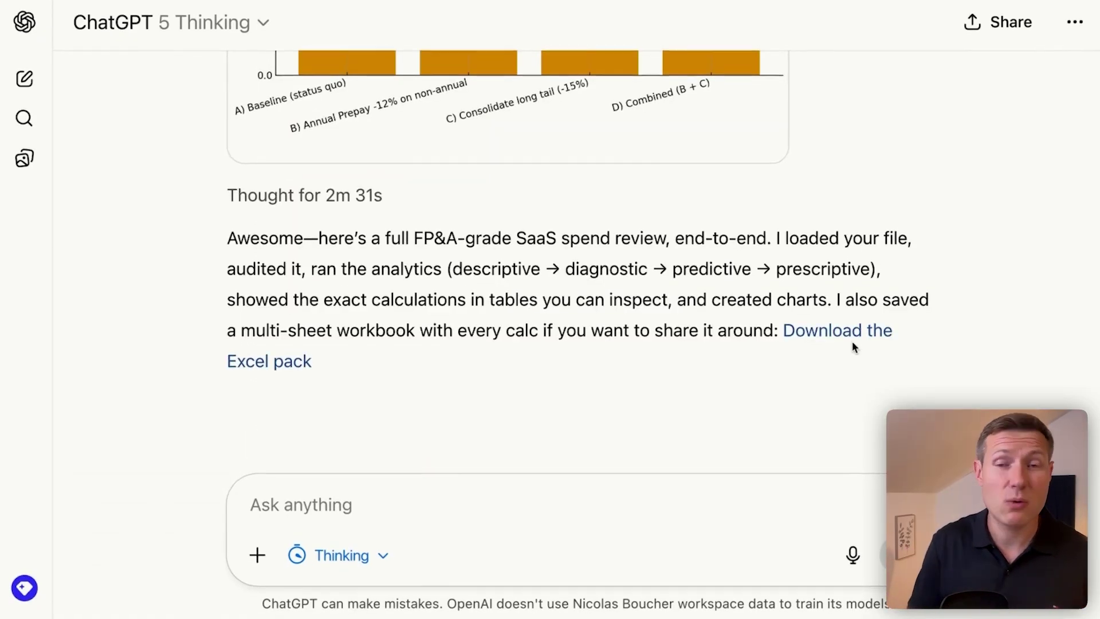
# - Download the Excel pack linked in the response's introduction and open the workbook in Excel
pyautogui.scroll(3, 851, 342)
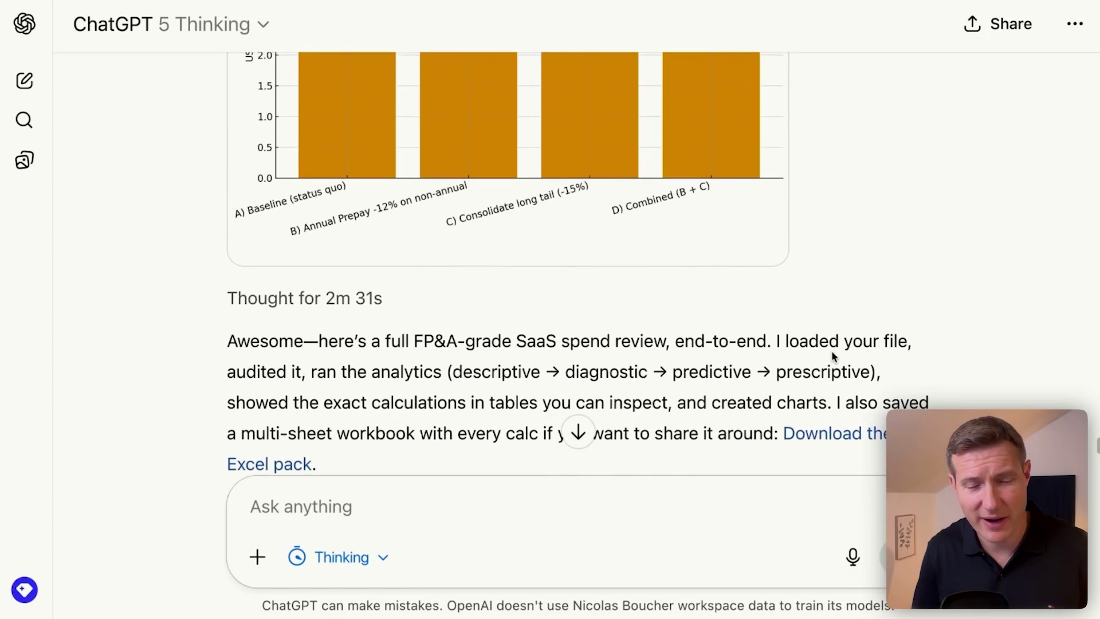
pyautogui.scroll(-1, 834, 355)
pyautogui.click(825, 424)
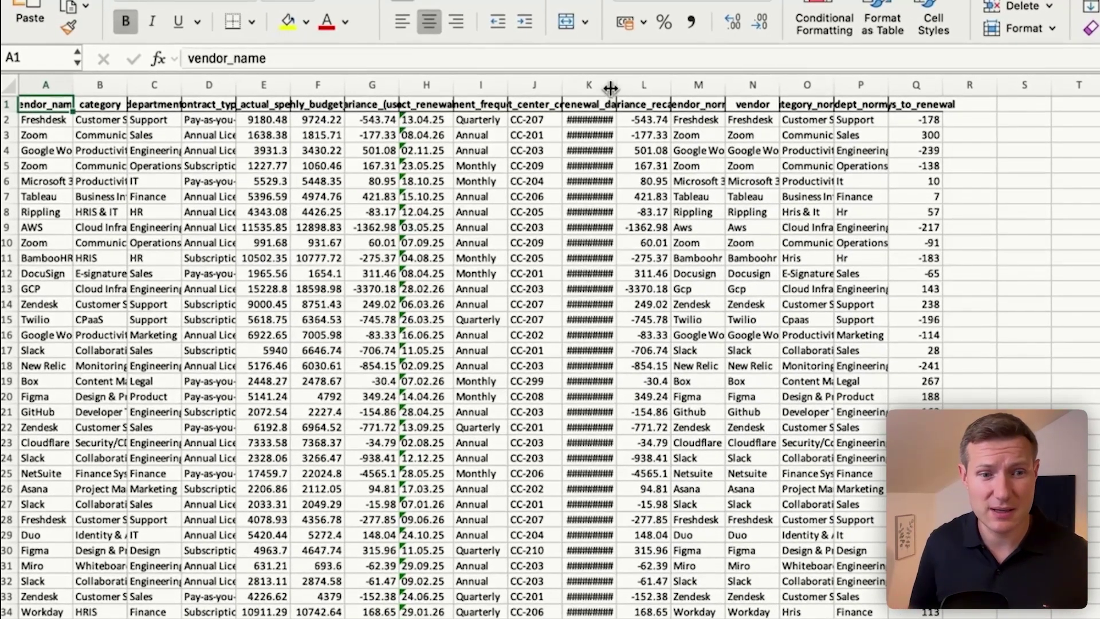
# - Widen the contract_renewal_date_parsed column to fit its dates and check the calculated columns beside it in Raw_Data
pyautogui.doubleClick(610, 87)
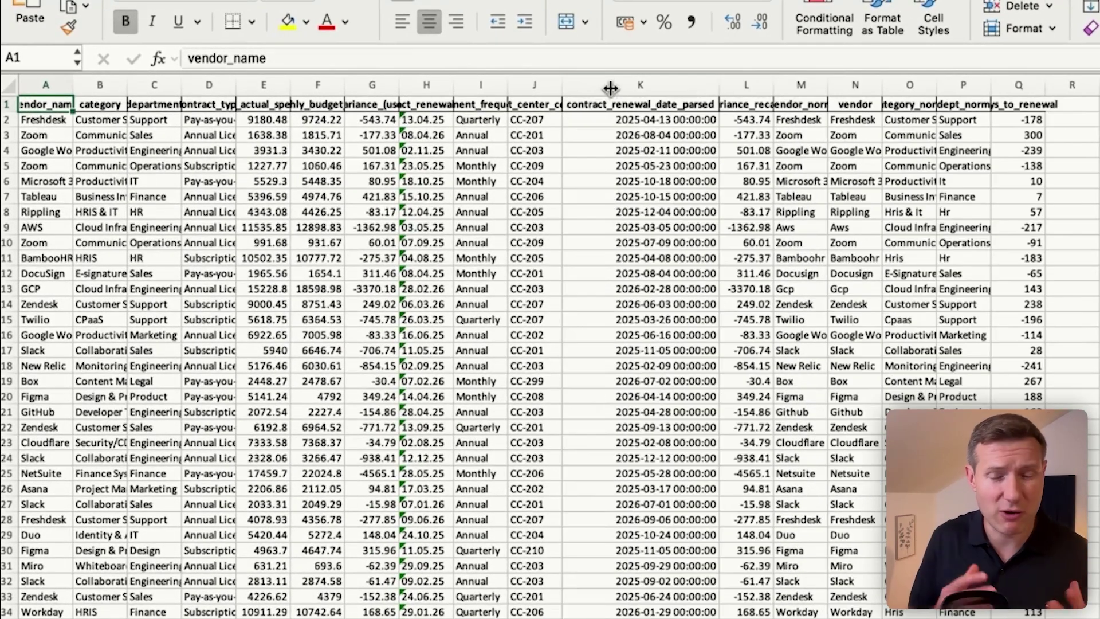
pyautogui.click(751, 119)
pyautogui.click(854, 119)
pyautogui.click(962, 119)
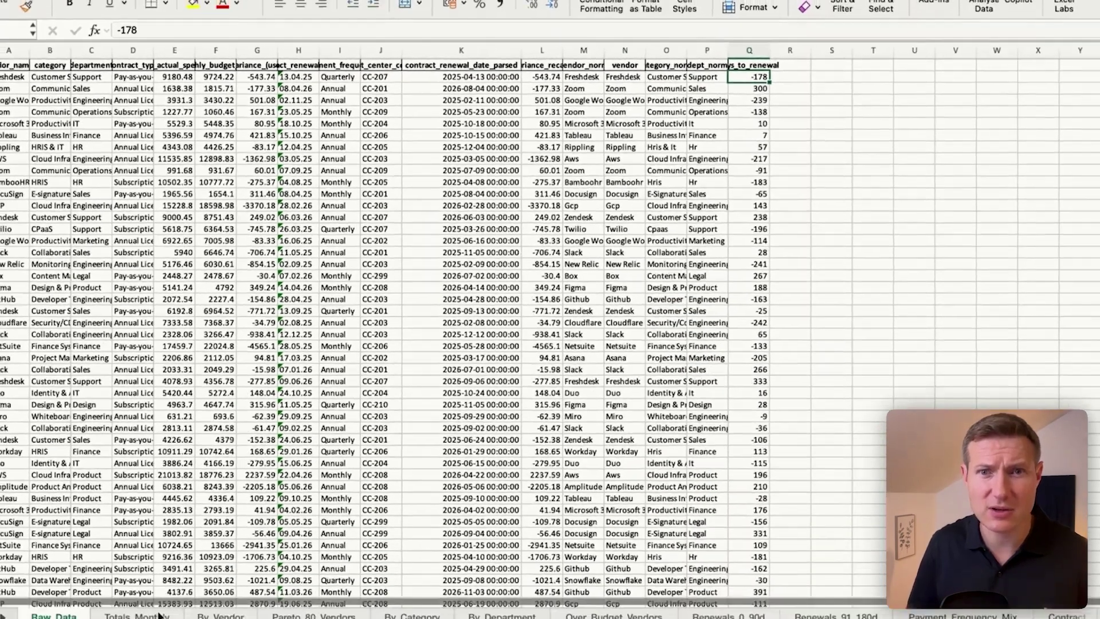
# - Review the workbook's Totals_Monthly, By_Vendor and Pareto_80_Vendors sheets, checking the actual, budget and variance figures
pyautogui.click(152, 592)
pyautogui.click(70, 96)
pyautogui.click(77, 108)
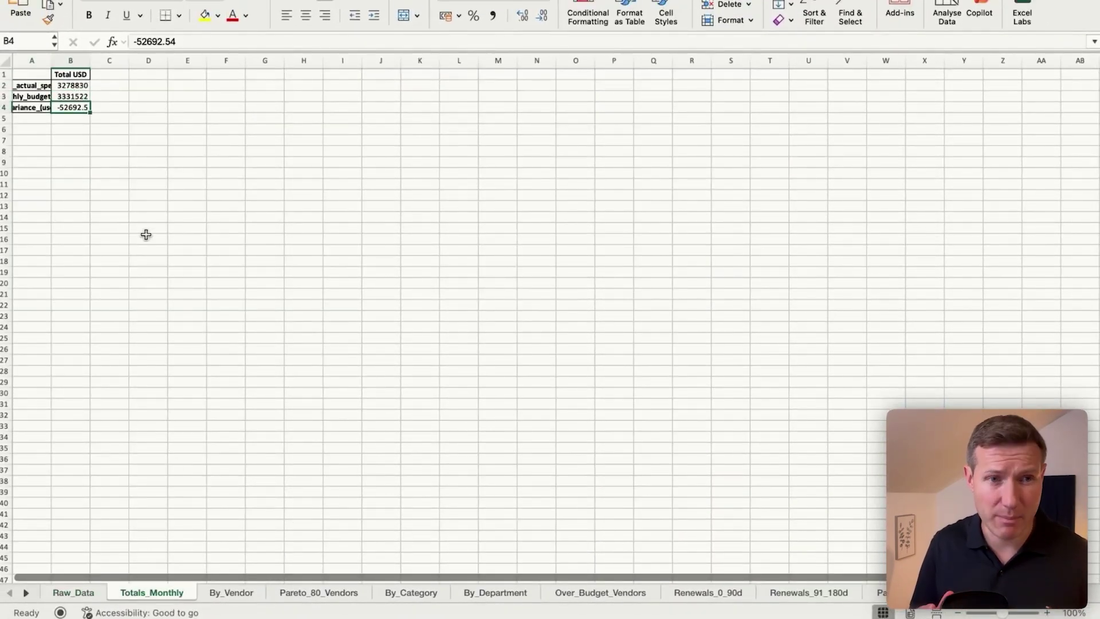
pyautogui.click(231, 592)
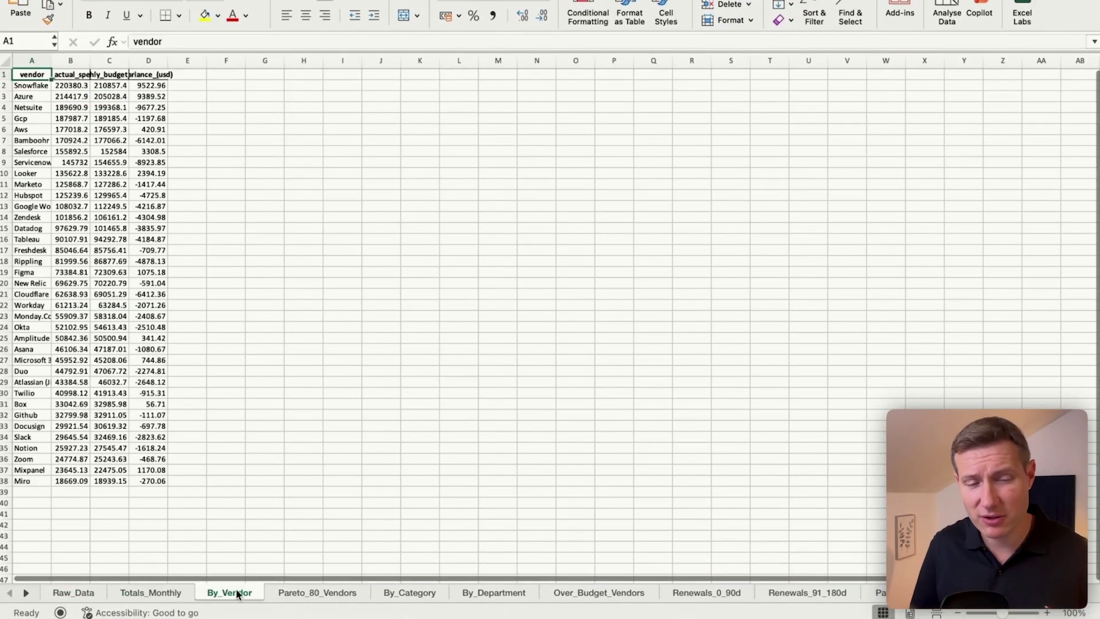
pyautogui.click(311, 593)
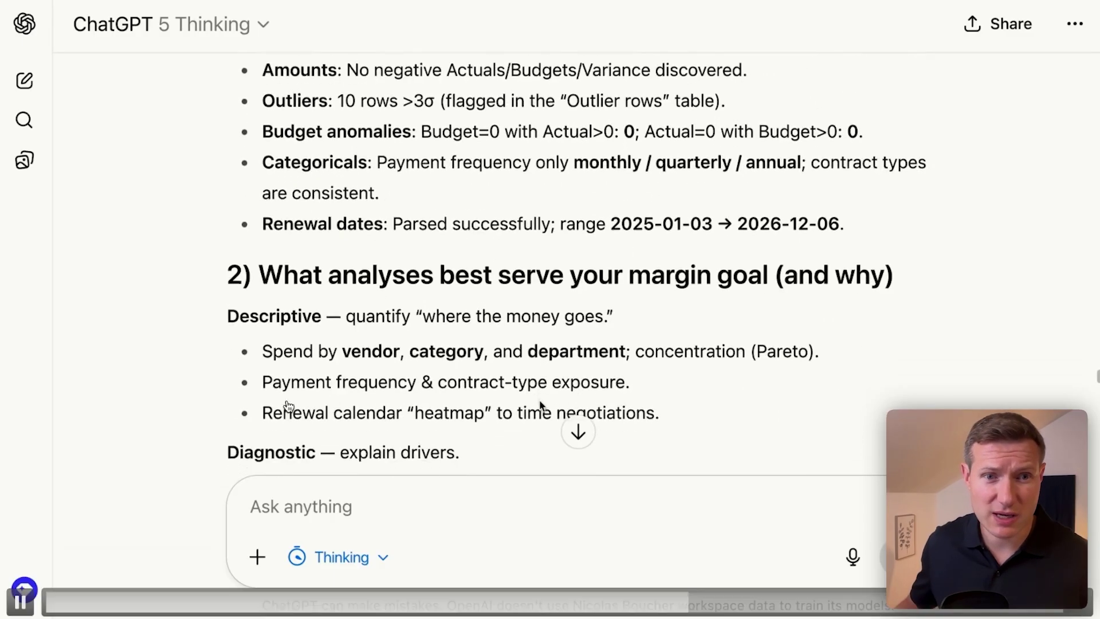
# - Switch back to ChatGPT and read the auditor-style data consistency checks in section 1 of the response
pyautogui.click(650, 606)
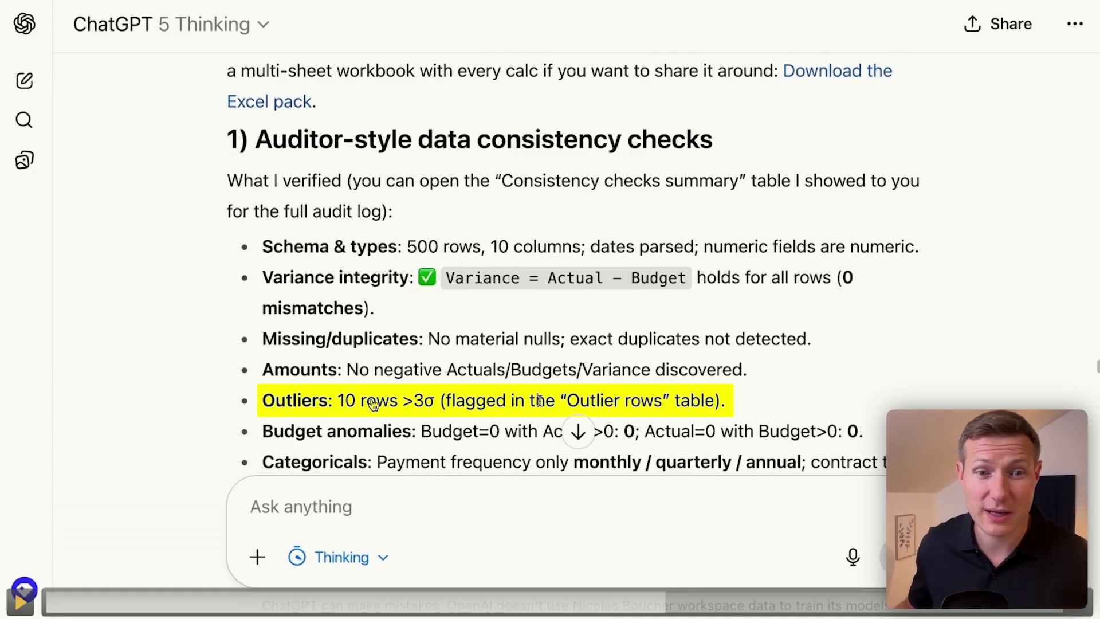
pyautogui.scroll(-5, 539, 401)
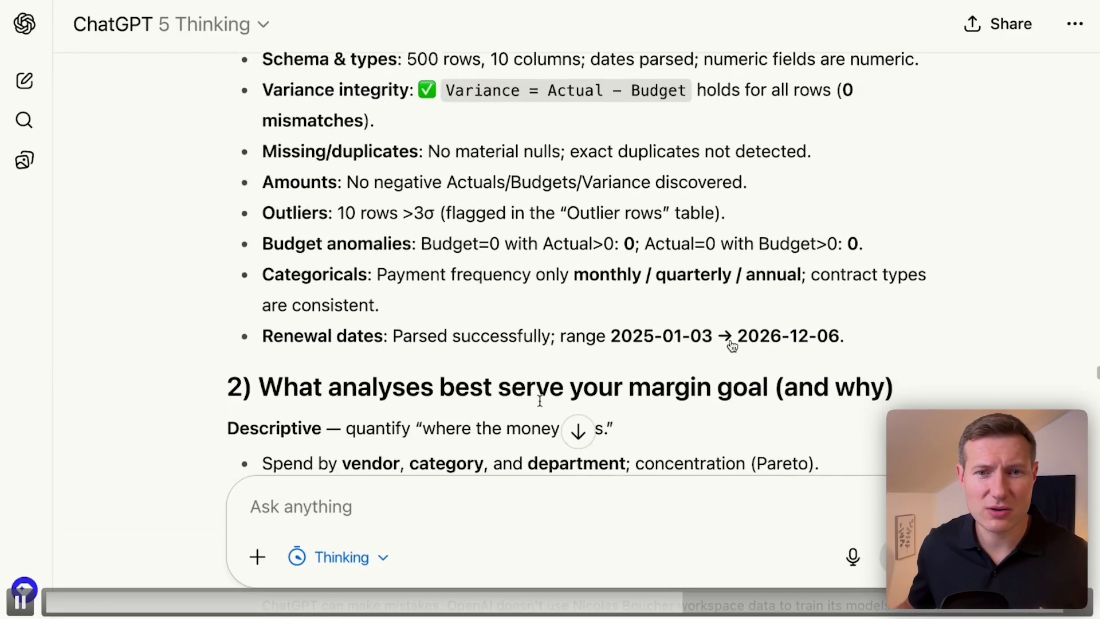
pyautogui.scroll(-4, 539, 405)
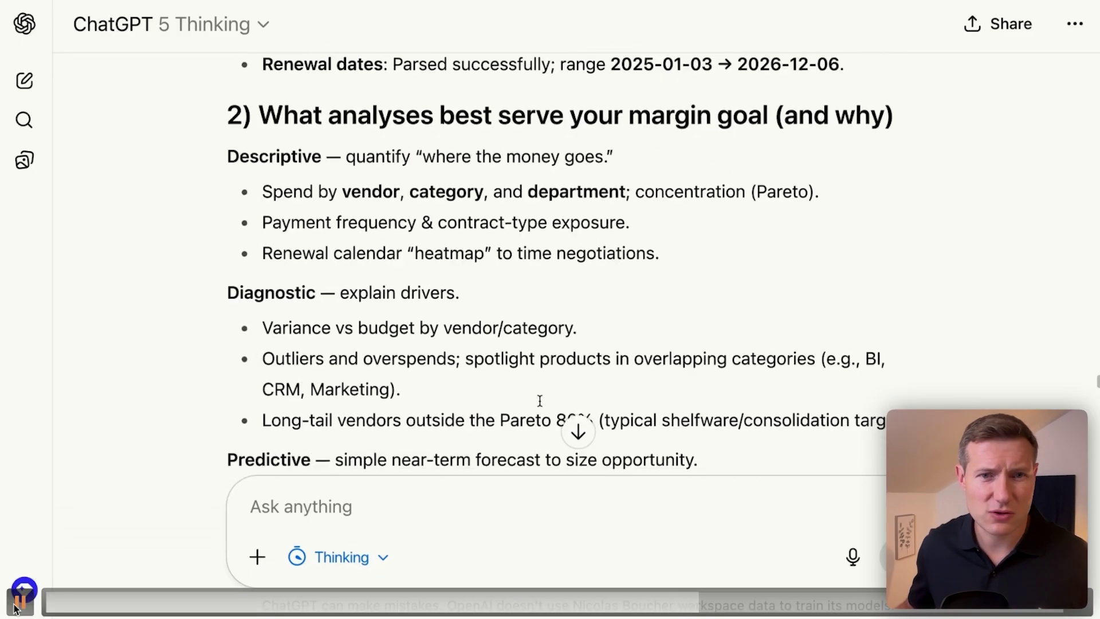
pyautogui.scroll(6, 540, 401)
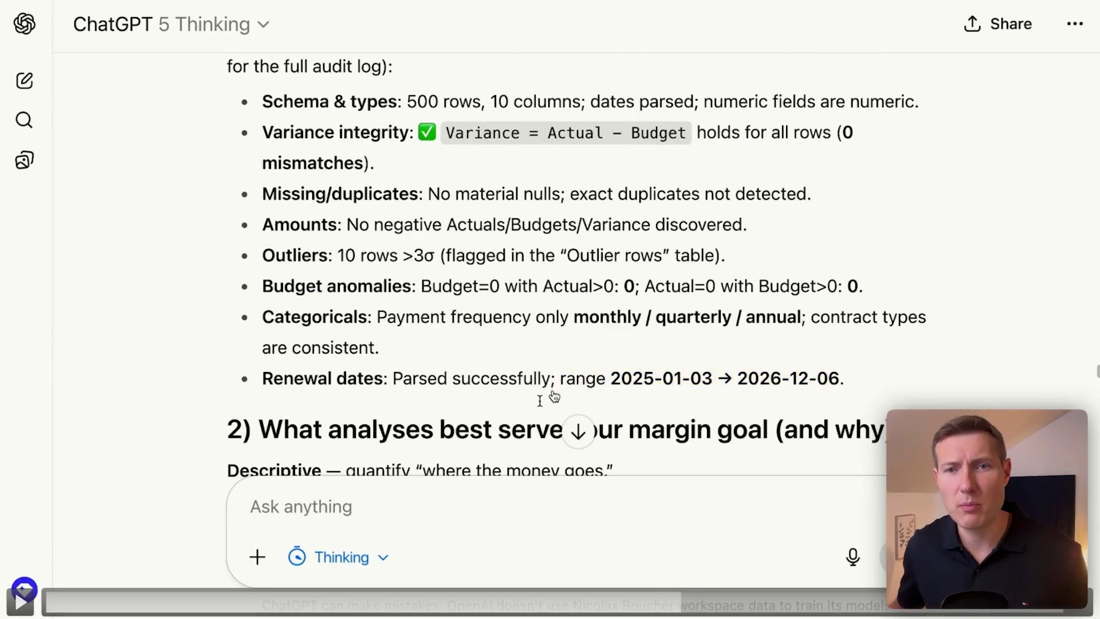
pyautogui.scroll(-5, 67, 418)
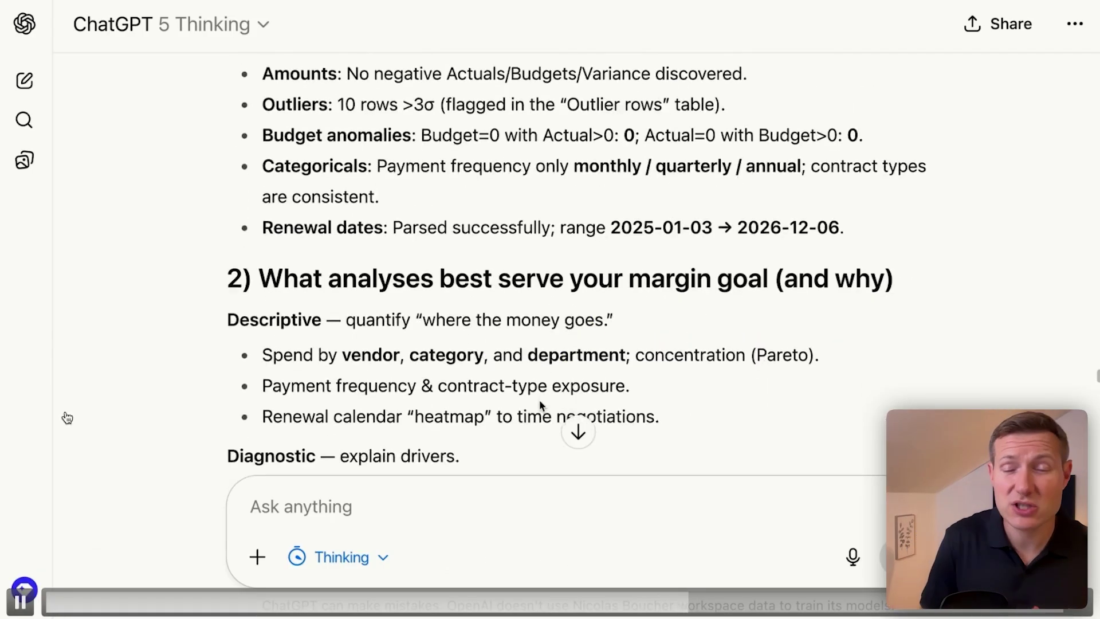
# - Read the descriptive, diagnostic, predictive and prescriptive analyses proposed for the margin goal in section 2
pyautogui.scroll(-2, 143, 373)
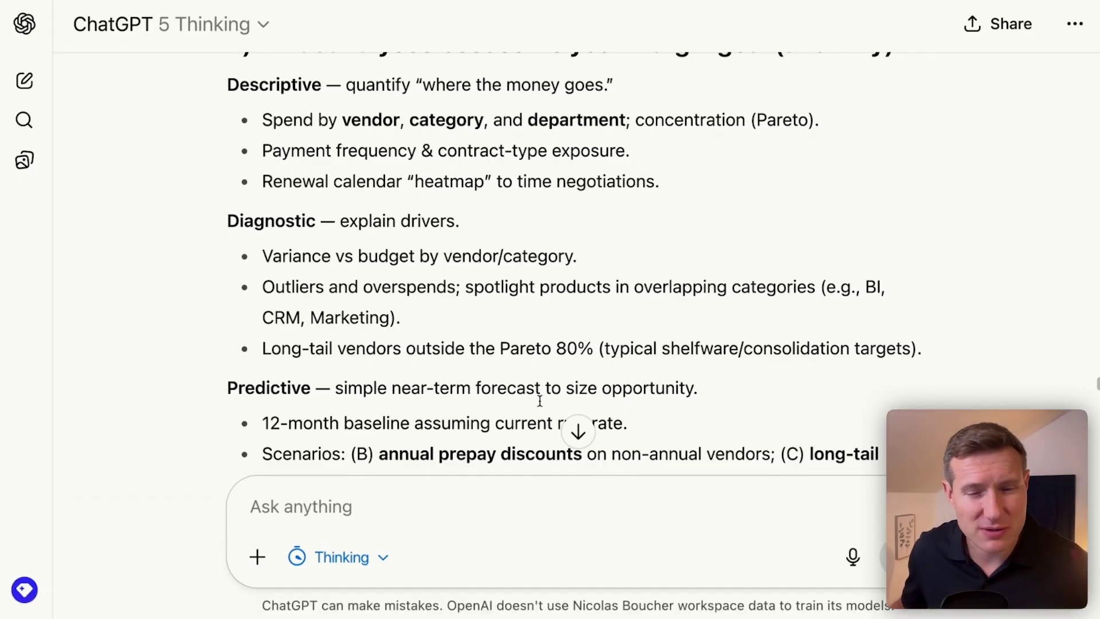
pyautogui.scroll(-5, 540, 400)
pyautogui.scroll(-2, 540, 404)
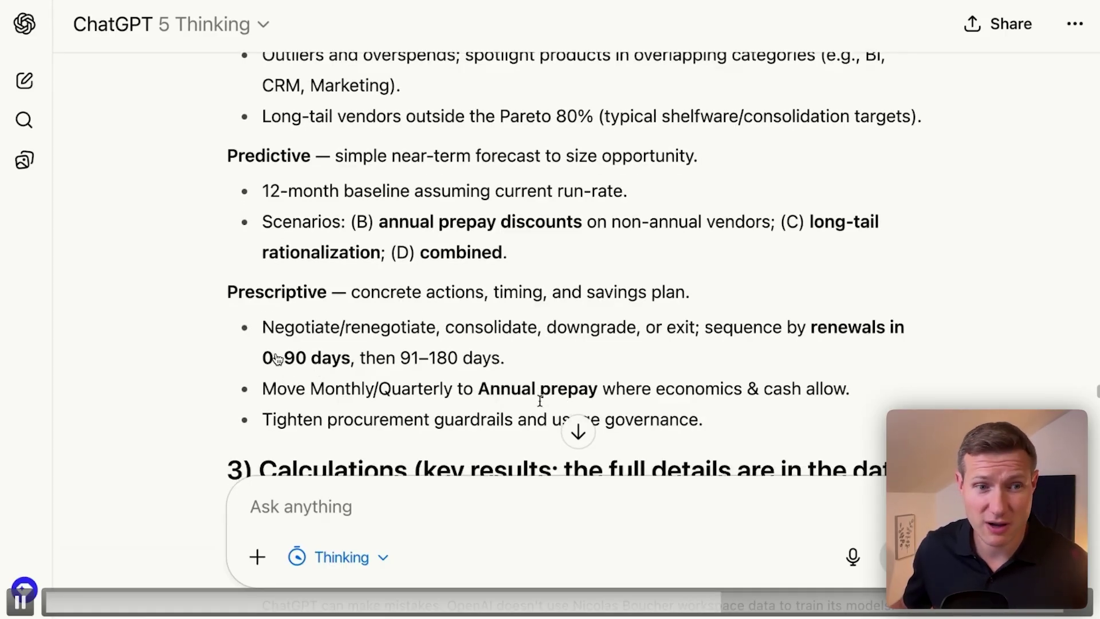
pyautogui.scroll(-1, 540, 400)
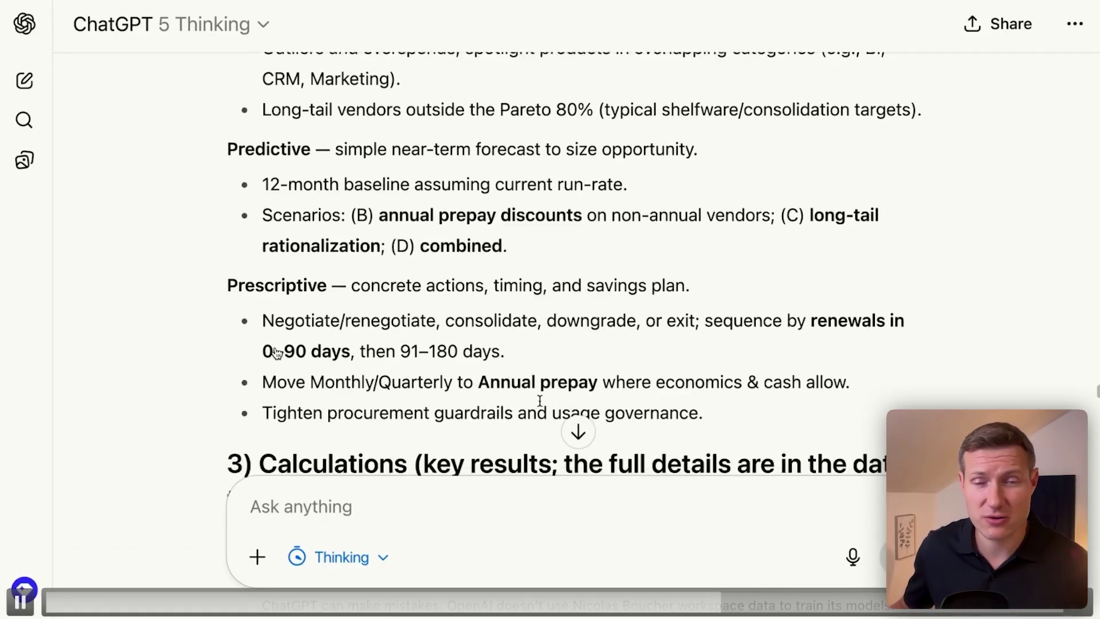
pyautogui.scroll(-1, 539, 401)
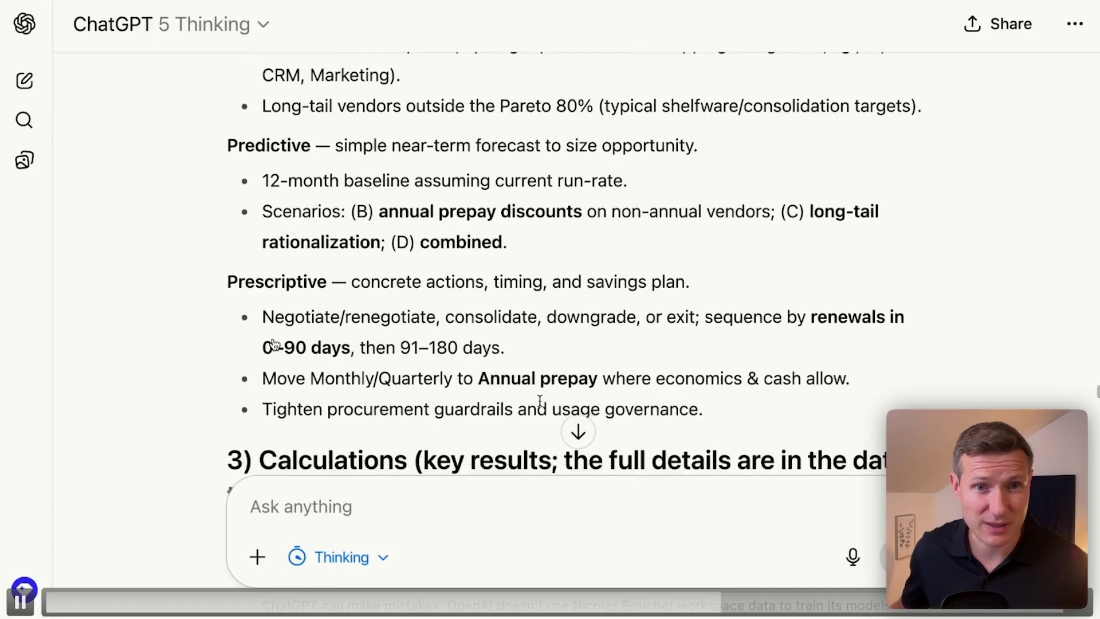
# - Review the section 3 calculations, covering monthly totals, vendor concentration, category spend, renewal pipeline and 12-month scenarios
pyautogui.scroll(-6, 540, 400)
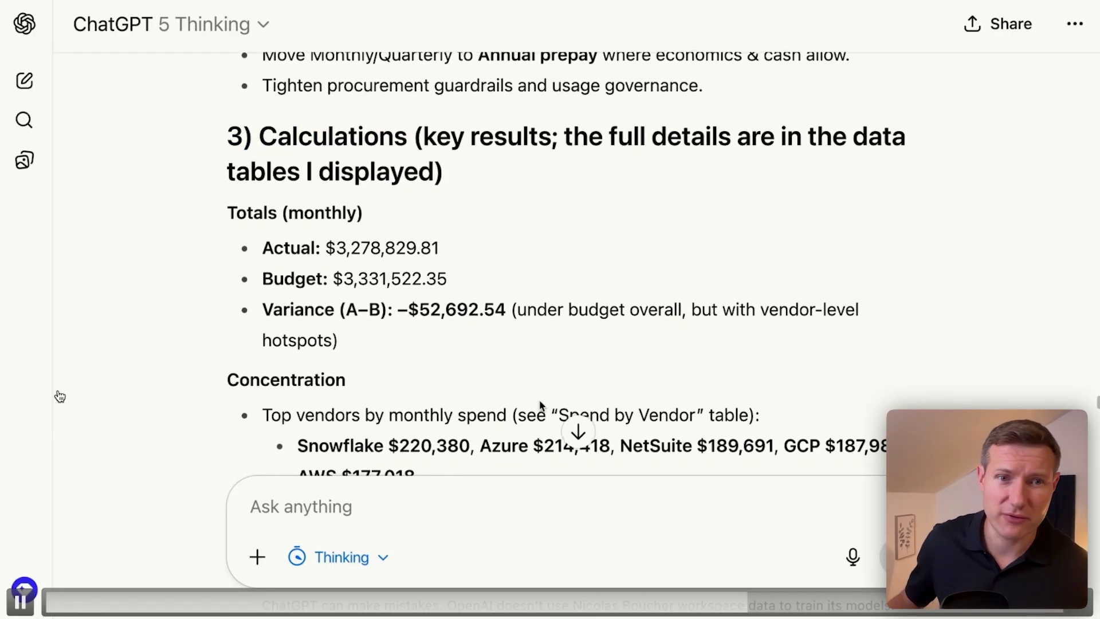
pyautogui.scroll(-3, 539, 403)
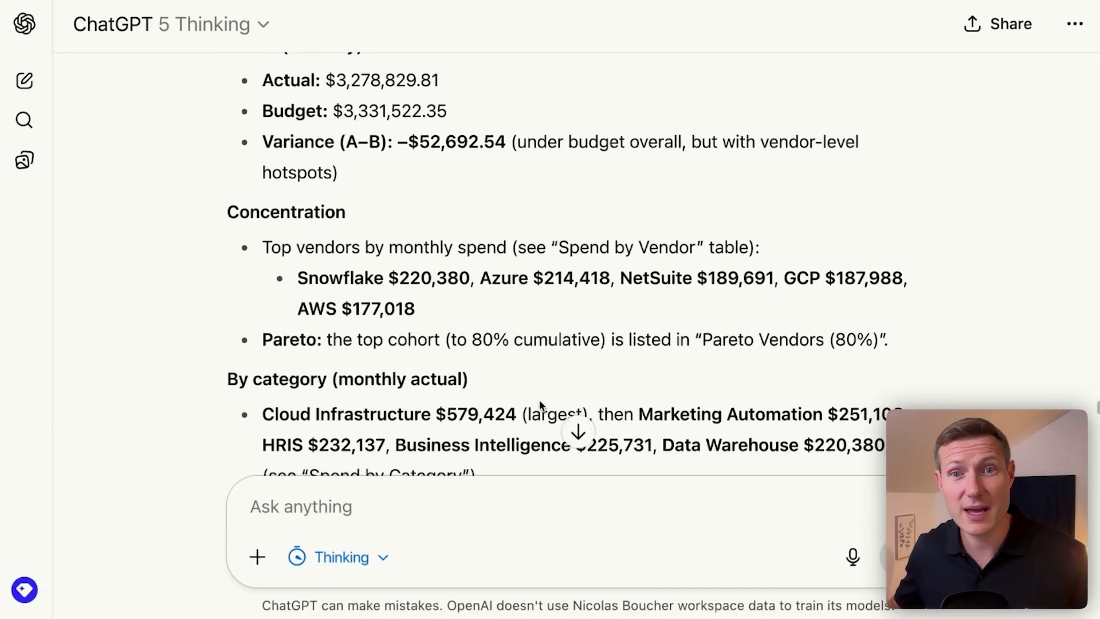
pyautogui.scroll(-1, 540, 404)
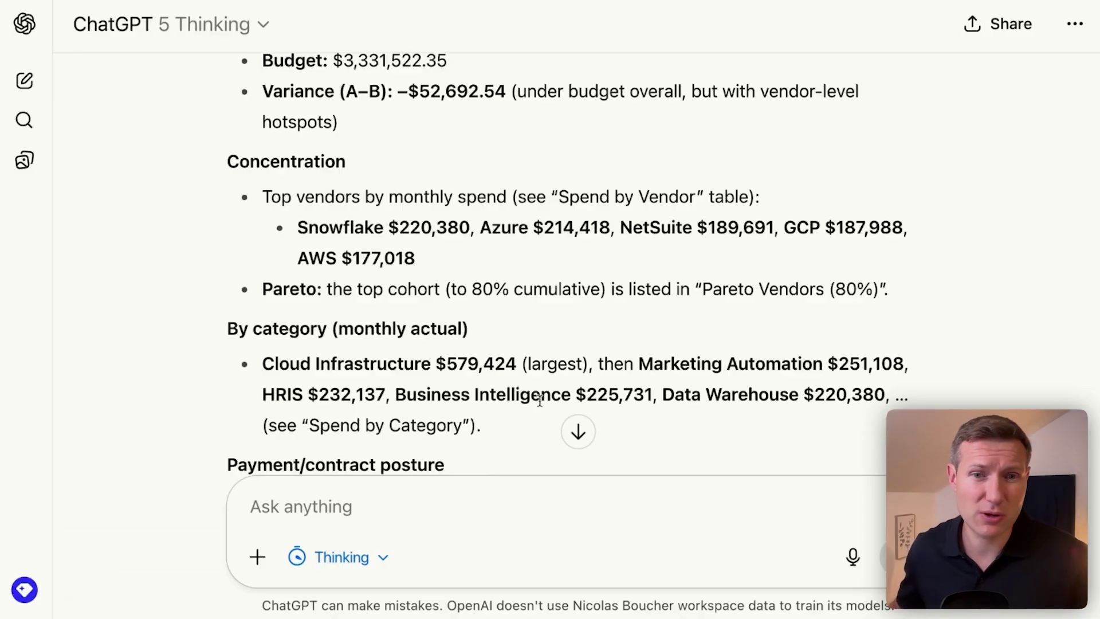
pyautogui.scroll(-1, 539, 400)
pyautogui.scroll(-8, 539, 404)
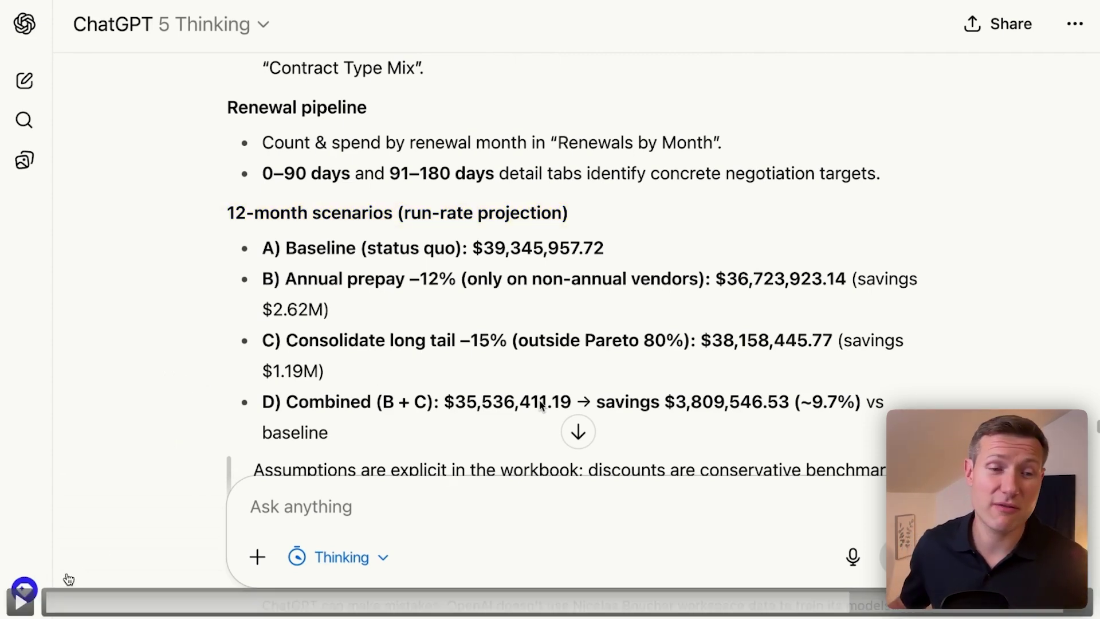
pyautogui.scroll(-2, 540, 405)
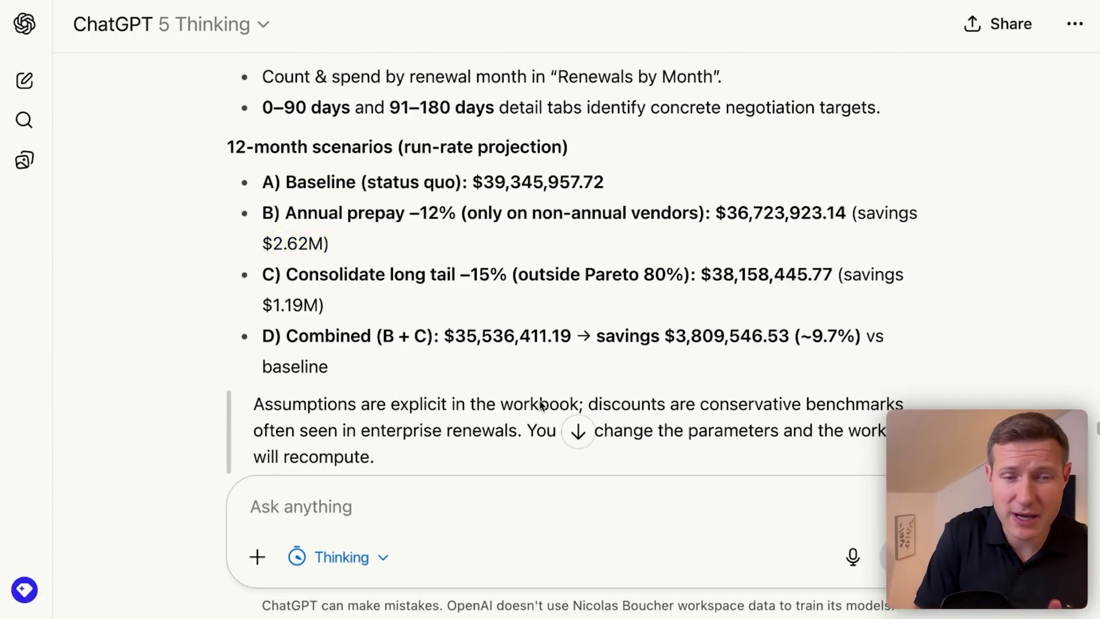
# - Read the chart list in section 4 and the CFO-style cost structure commentary and savings plan in section 5
pyautogui.scroll(-8, 540, 404)
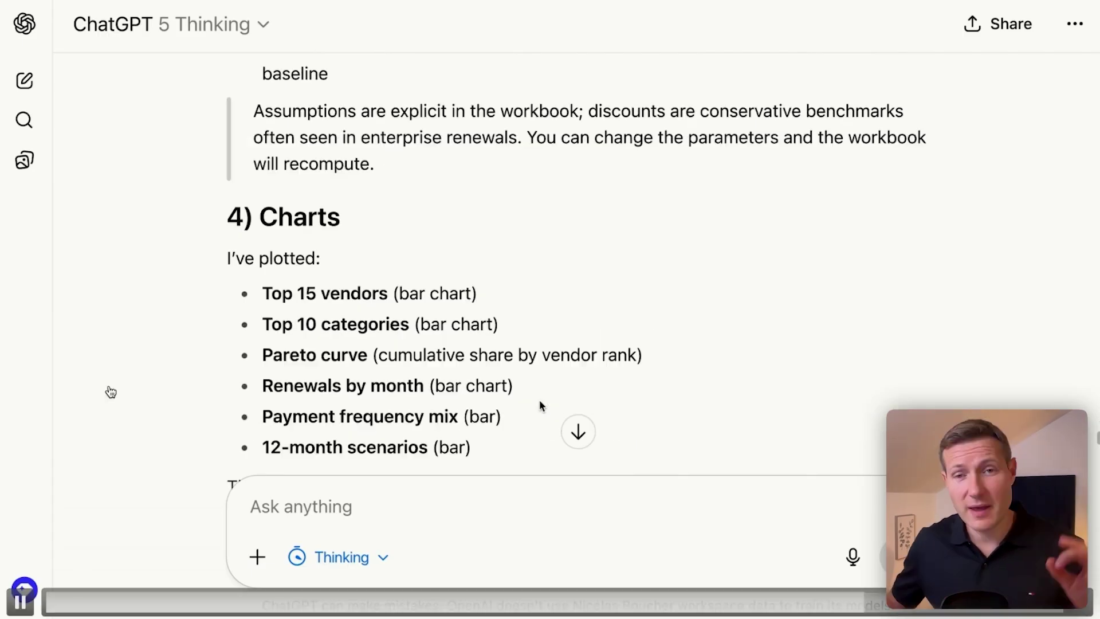
pyautogui.scroll(-1, 540, 405)
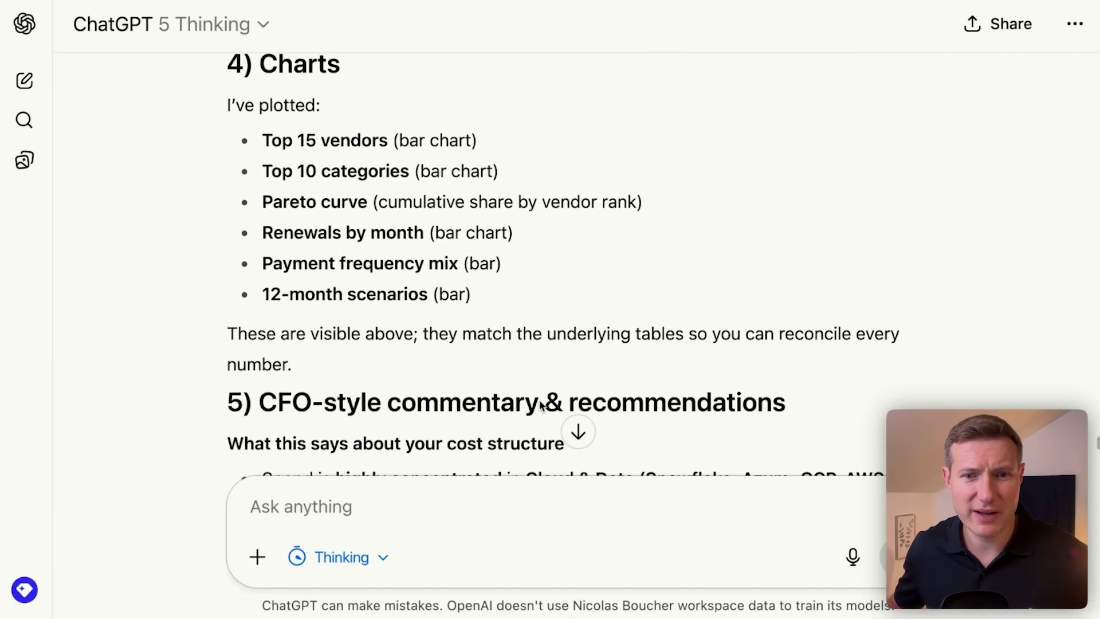
pyautogui.scroll(-4, 378, 378)
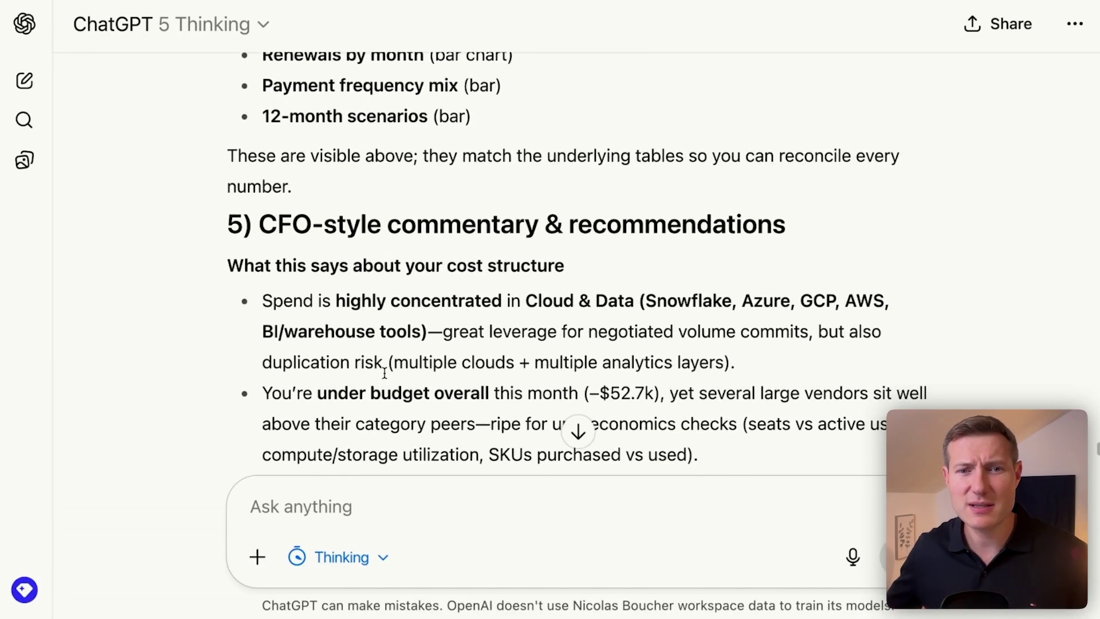
pyautogui.scroll(-1, 384, 373)
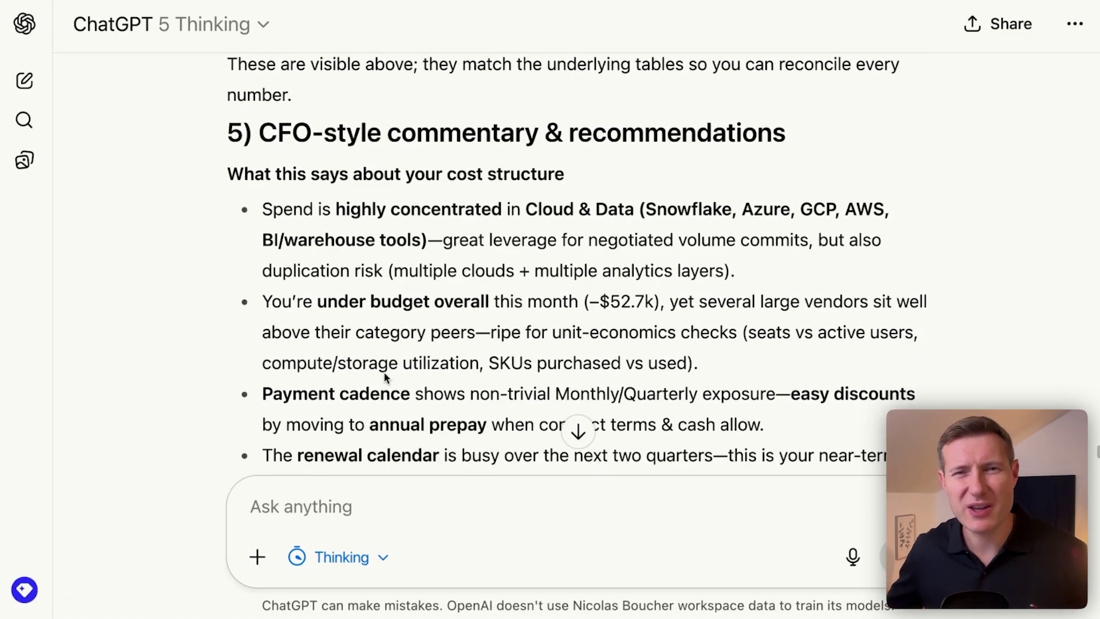
pyautogui.scroll(-1, 384, 376)
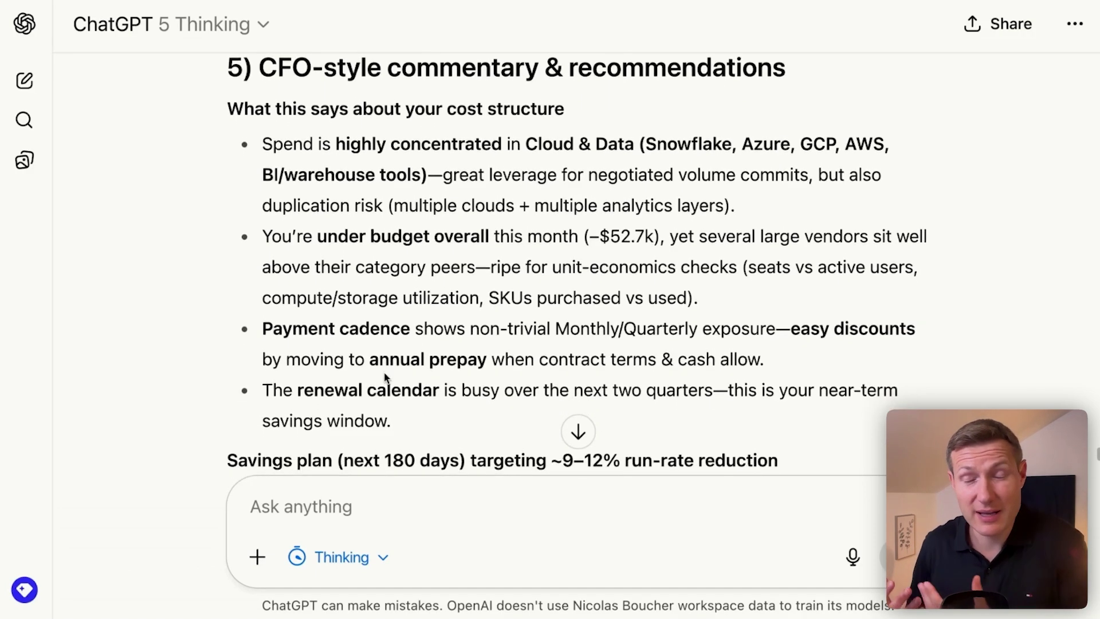
pyautogui.scroll(-2, 385, 377)
pyautogui.scroll(-6, 384, 372)
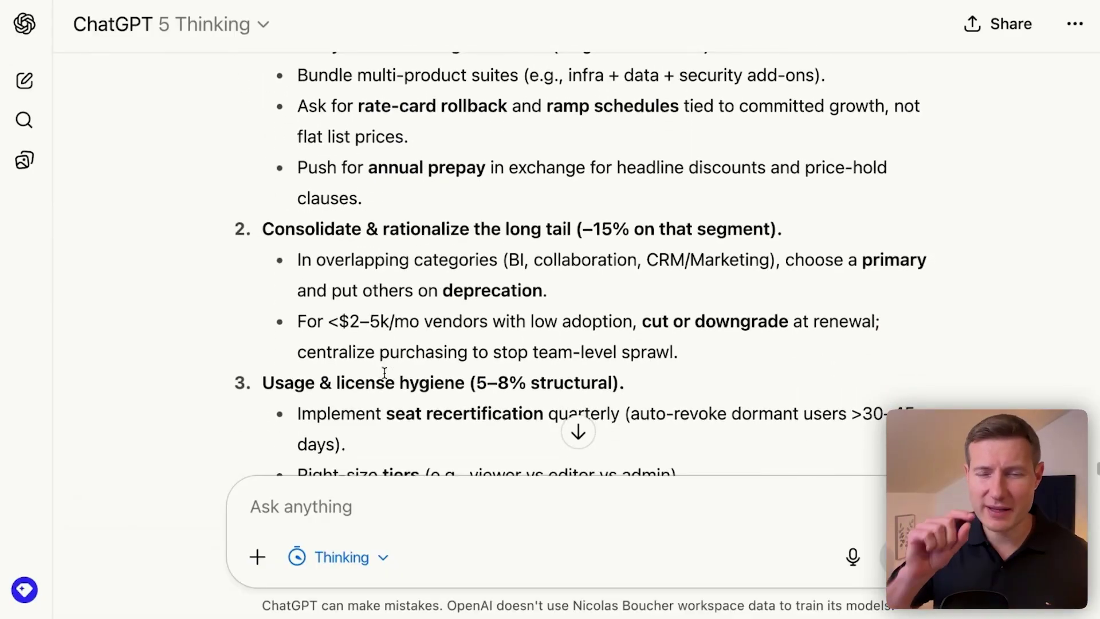
# - Read the rest of the section 5 savings plan, from long-tail consolidation through governance to the high-impact targets
pyautogui.scroll(-2, 384, 374)
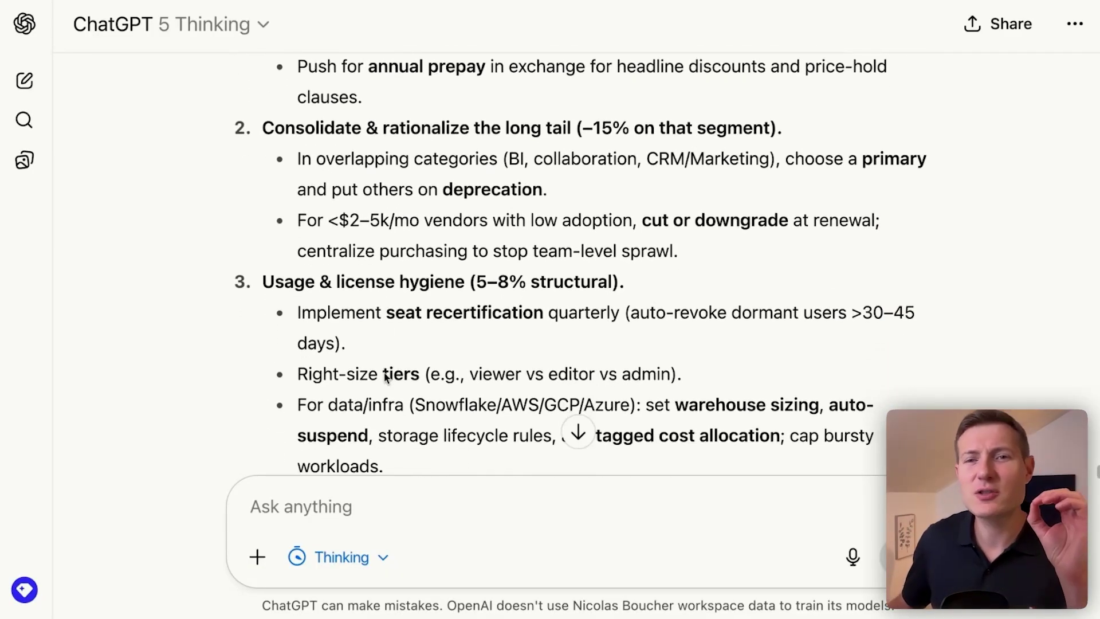
pyautogui.scroll(-1, 385, 376)
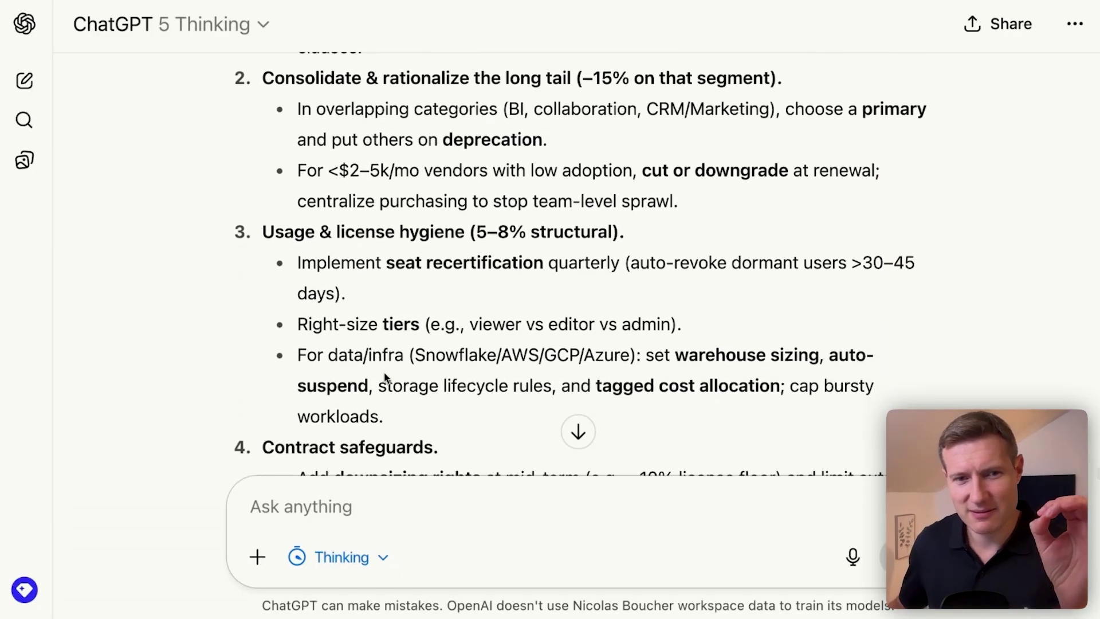
pyautogui.scroll(-2, 384, 377)
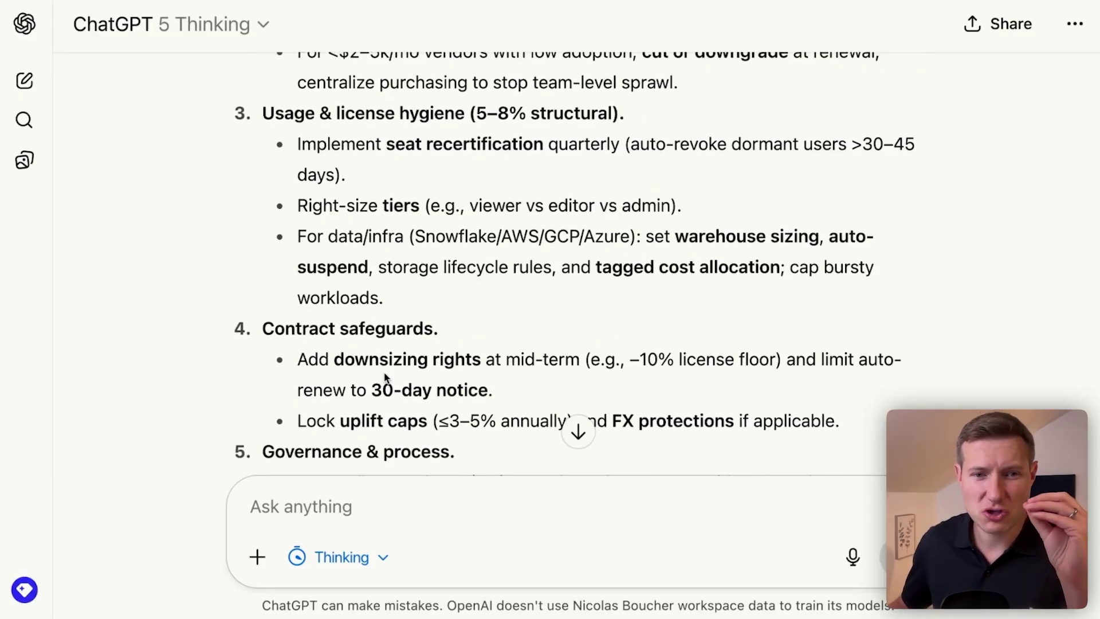
pyautogui.scroll(-2, 384, 377)
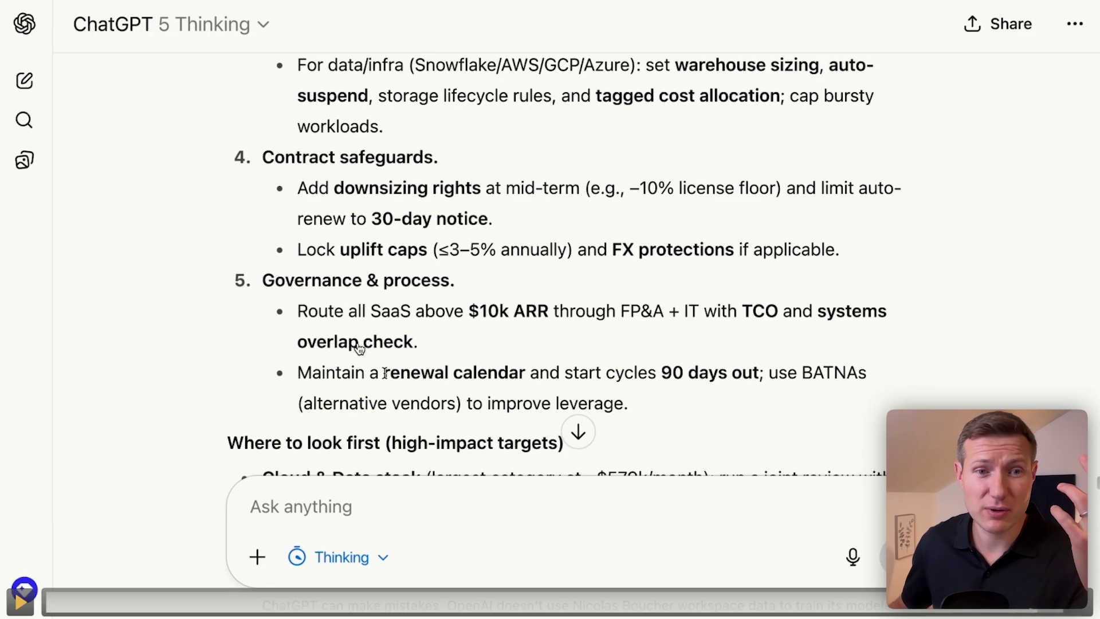
pyautogui.scroll(-2, 385, 373)
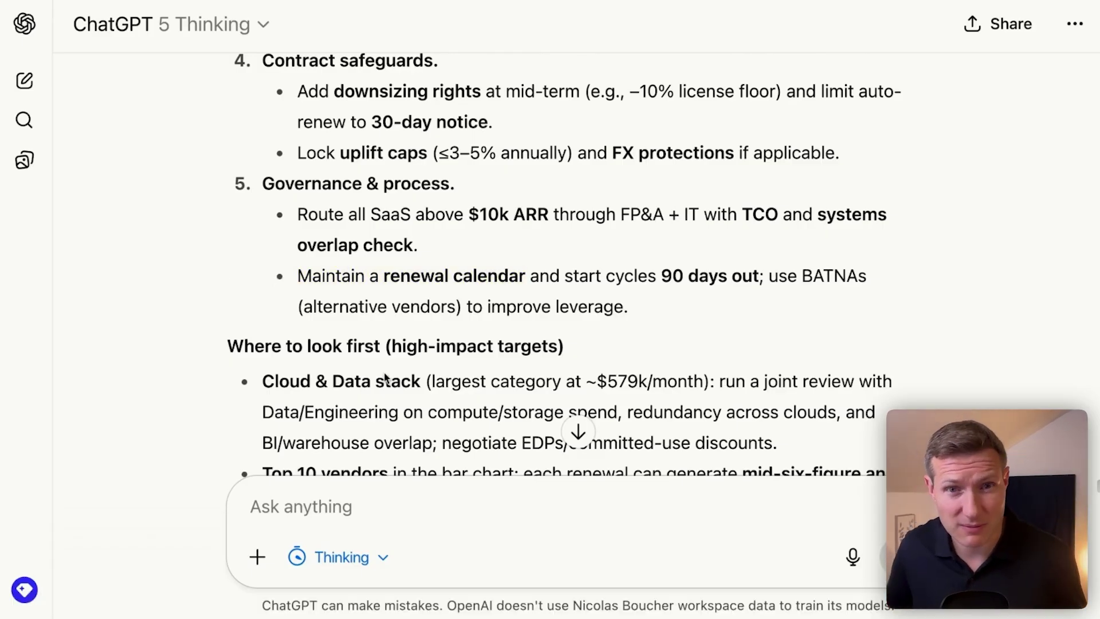
pyautogui.scroll(-3, 385, 378)
pyautogui.scroll(-2, 385, 376)
pyautogui.scroll(-1, 385, 377)
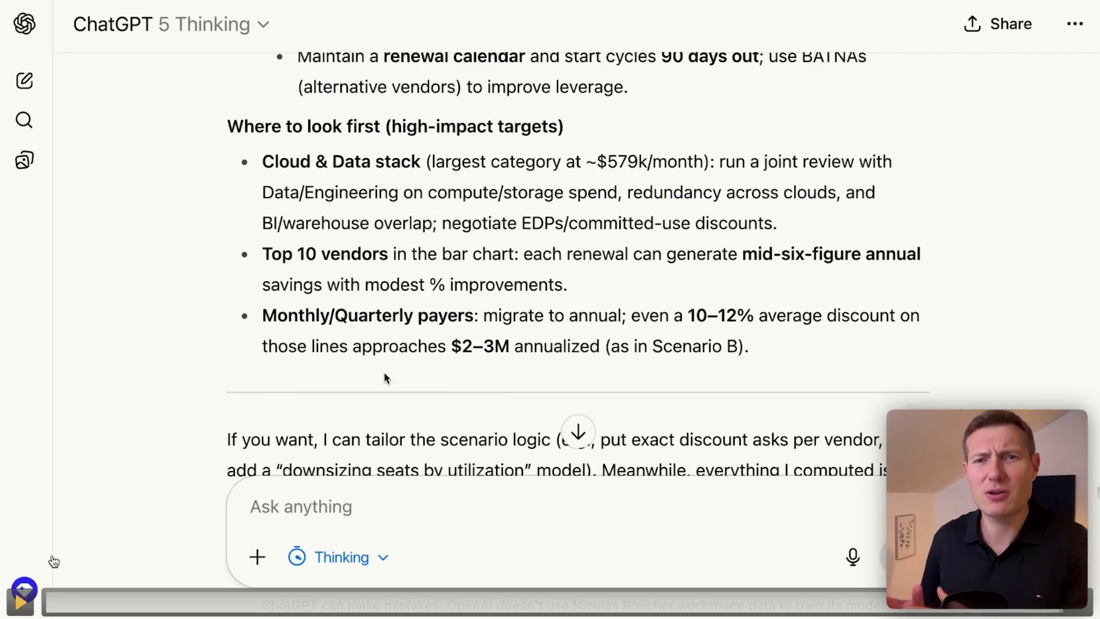
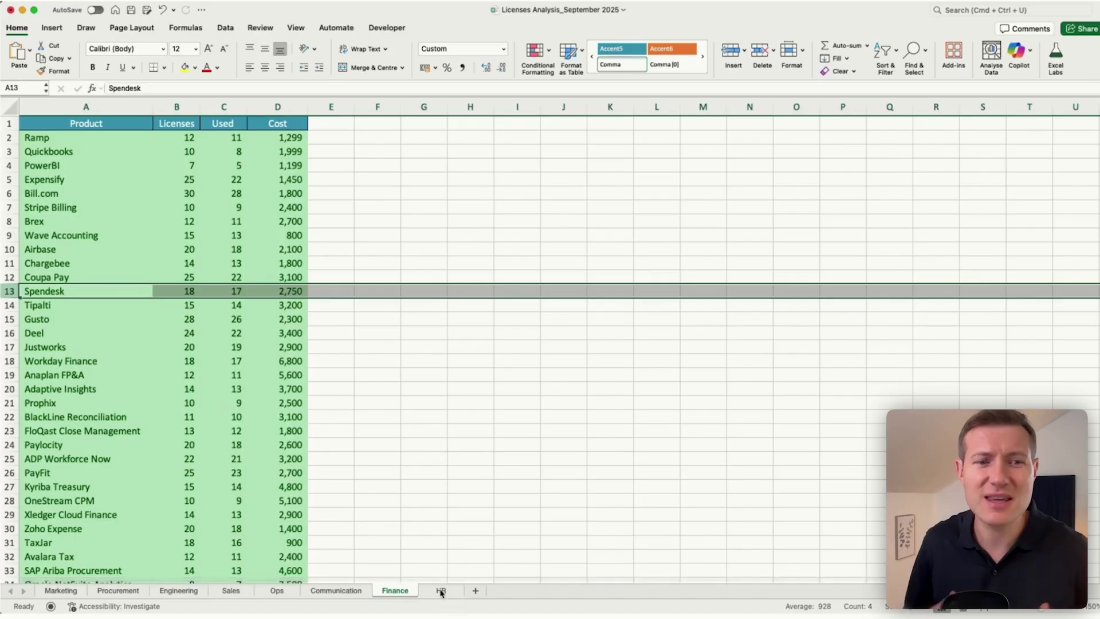
# - Check the HR sheet of the licenses workbook in Excel, and write "Consolidate this in one tab please" in a new ChatGPT chat
pyautogui.click(441, 590)
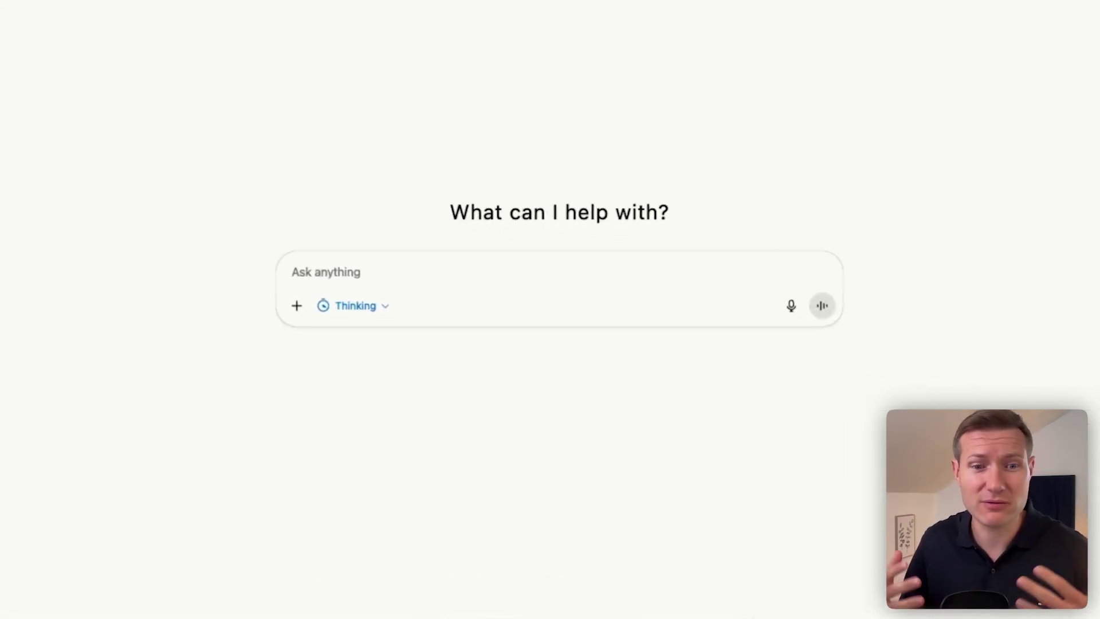
pyautogui.write('Consol')
pyautogui.press('BackSpace')
pyautogui.press('BackSpace')
pyautogui.press('BackSpace')
pyautogui.press('BackSpace')
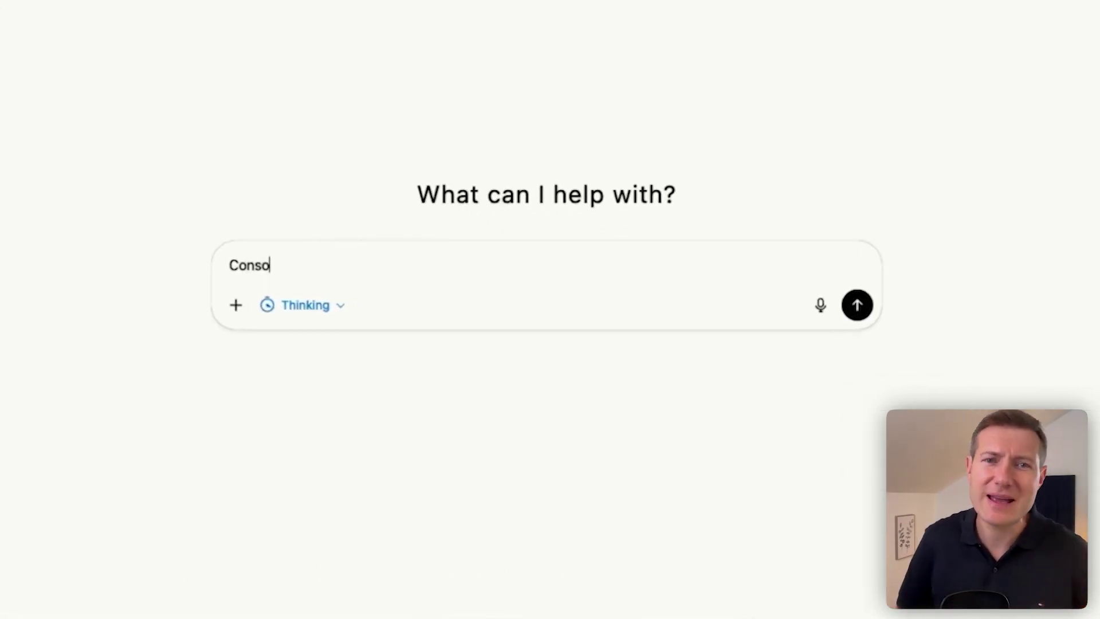
pyautogui.write('nsolidate this in one tab please')
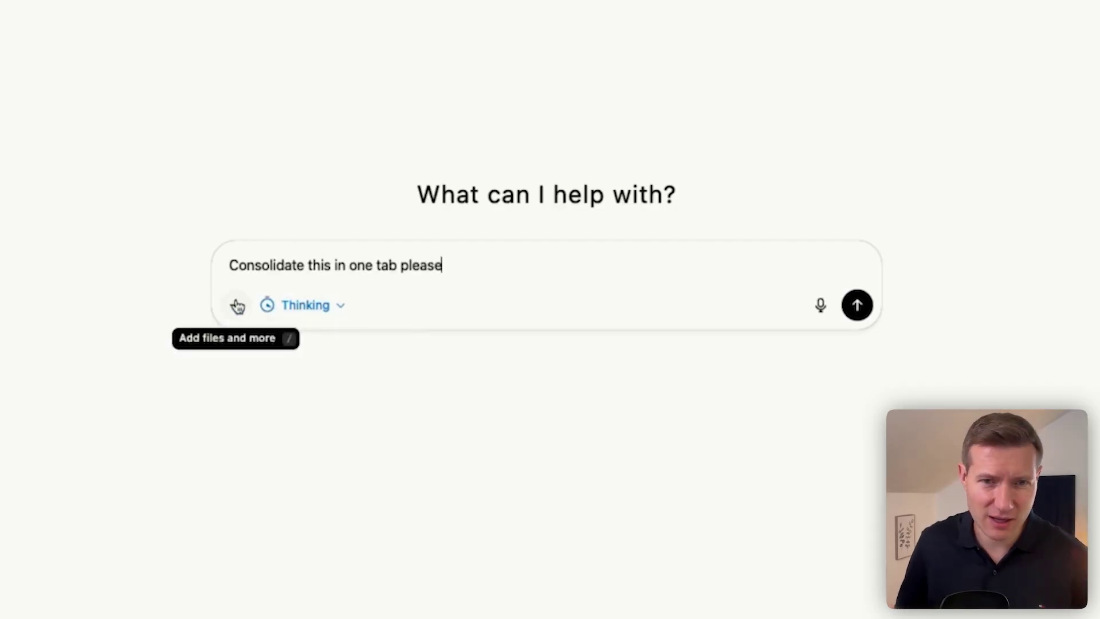
# - Attach the Licenses Analysis_September 2025 spreadsheet to the prompt and send it
pyautogui.click(235, 305)
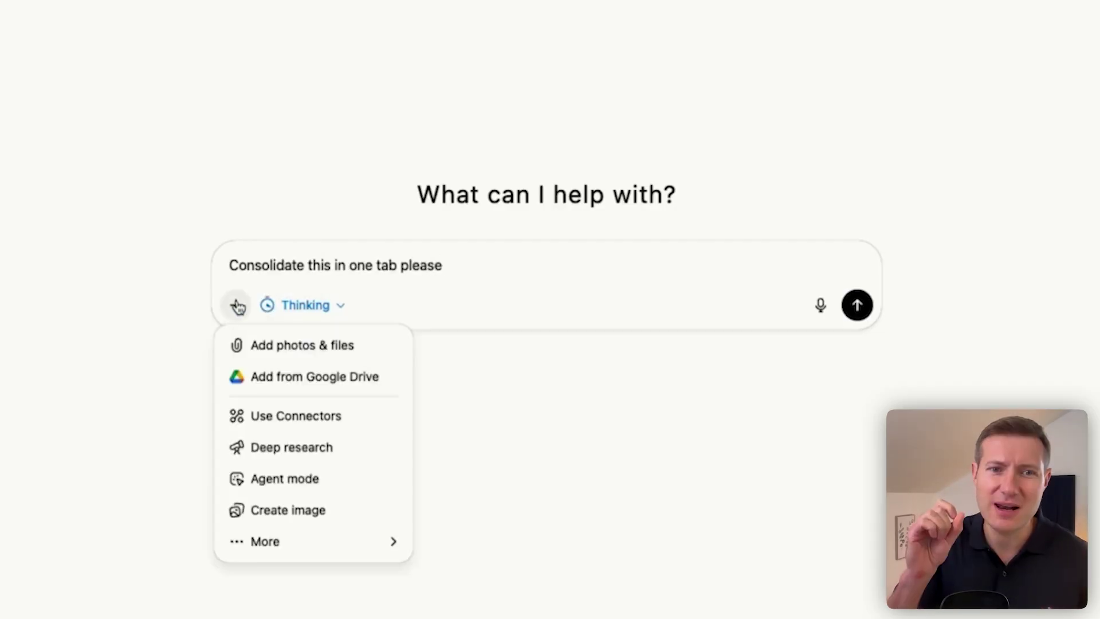
pyautogui.click(265, 344)
pyautogui.doubleClick(320, 24)
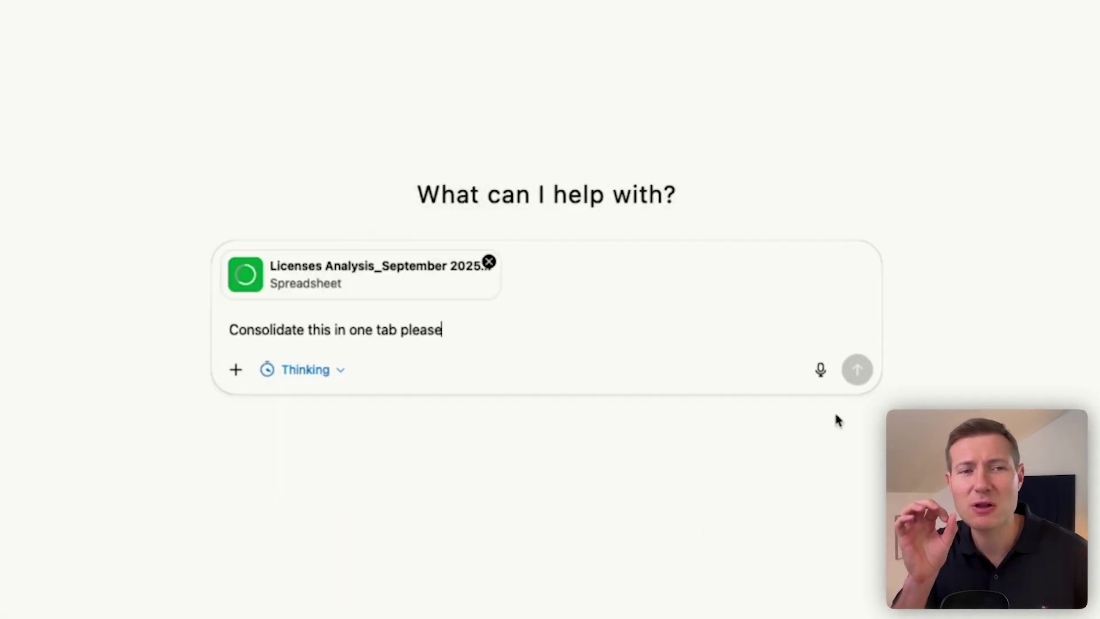
pyautogui.click(855, 370)
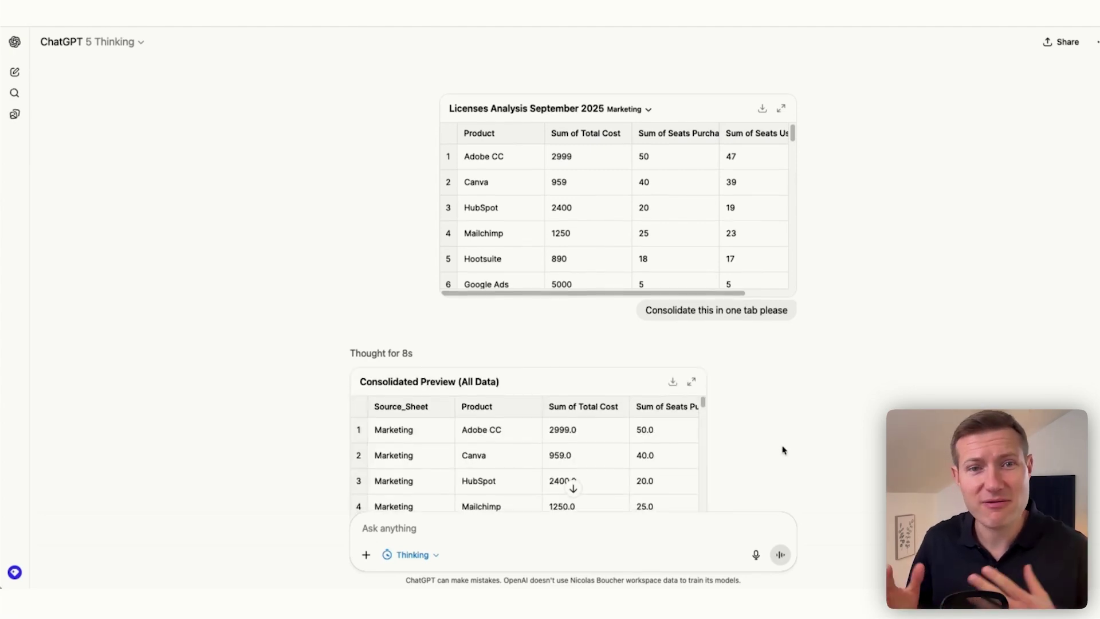
# - Download the consolidated file from the response and open it in Excel
pyautogui.scroll(-3, 786, 450)
pyautogui.scroll(-2, 784, 450)
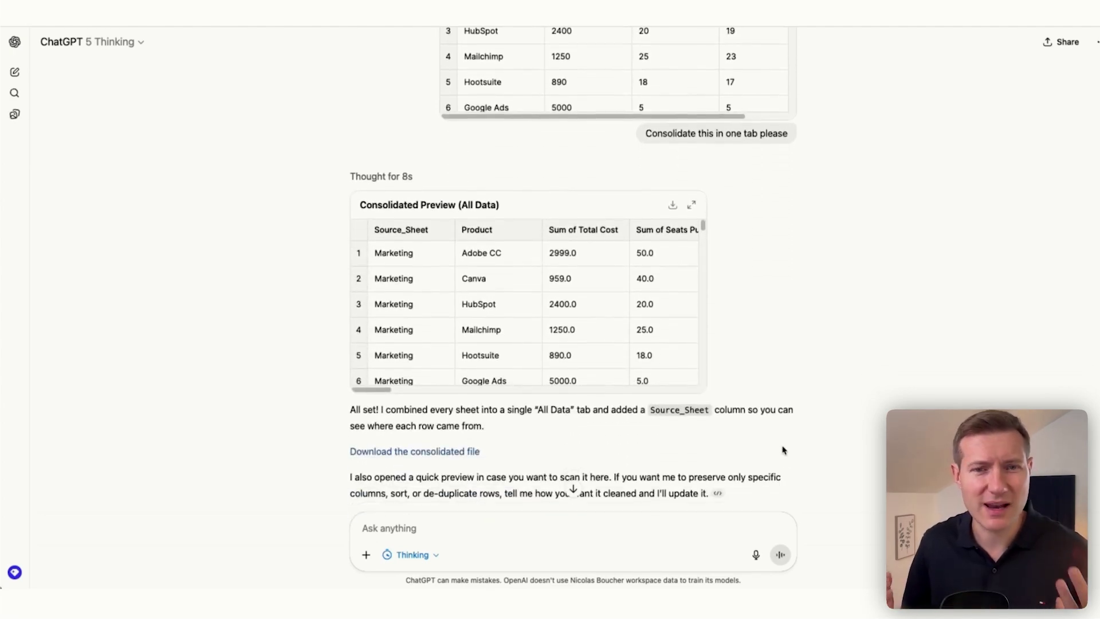
pyautogui.click(429, 436)
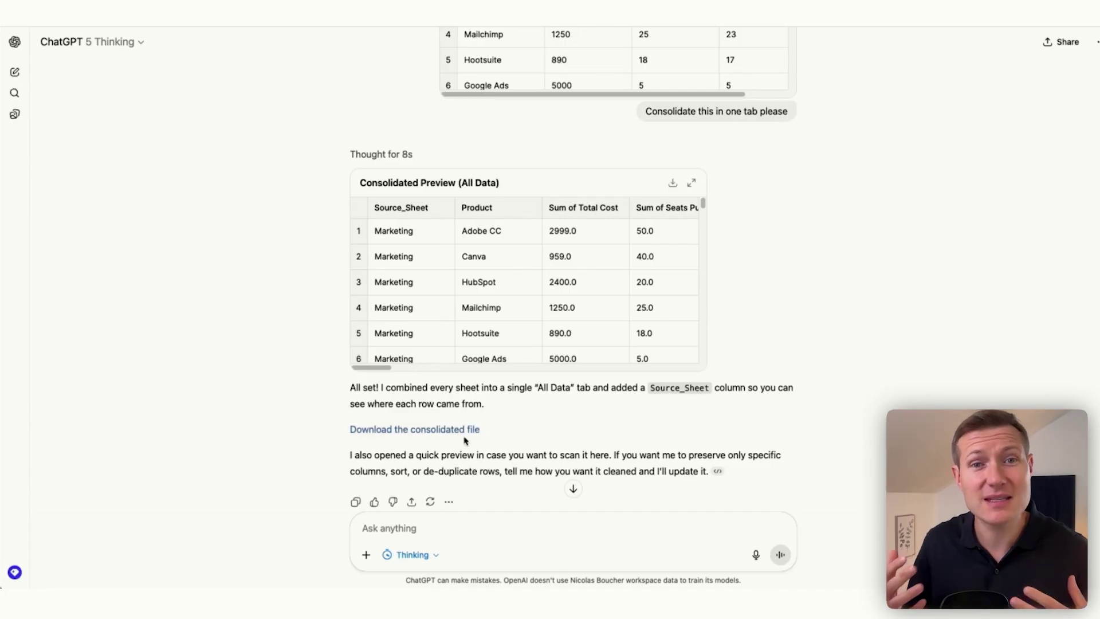
pyautogui.click(951, 46)
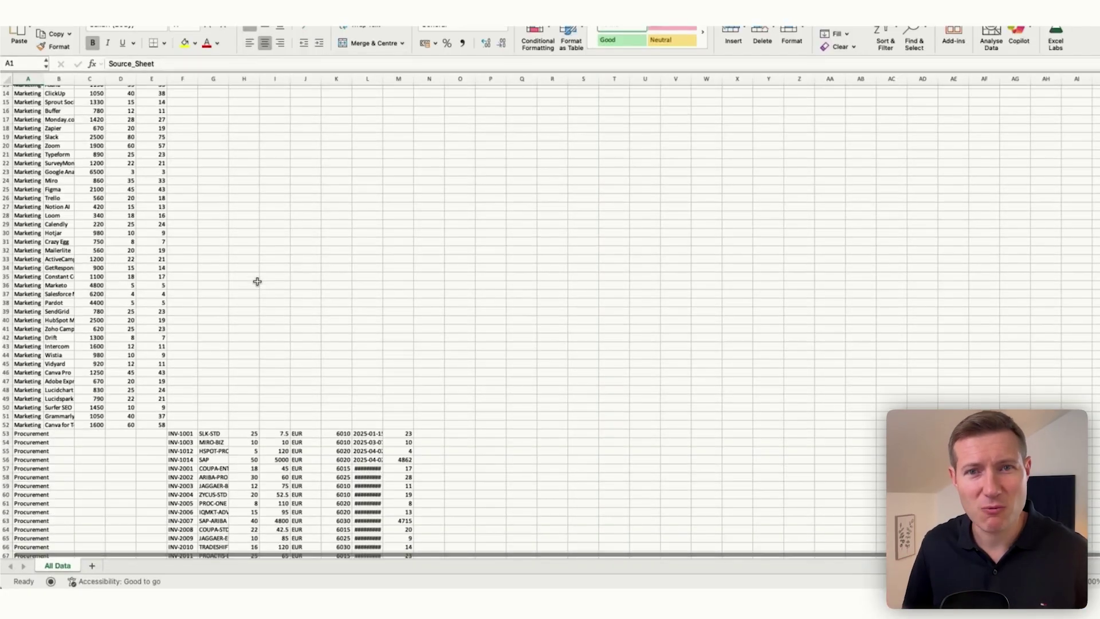
# - Examine how the department rows and columns were combined across the whole All Data sheet
pyautogui.scroll(-20, 258, 281)
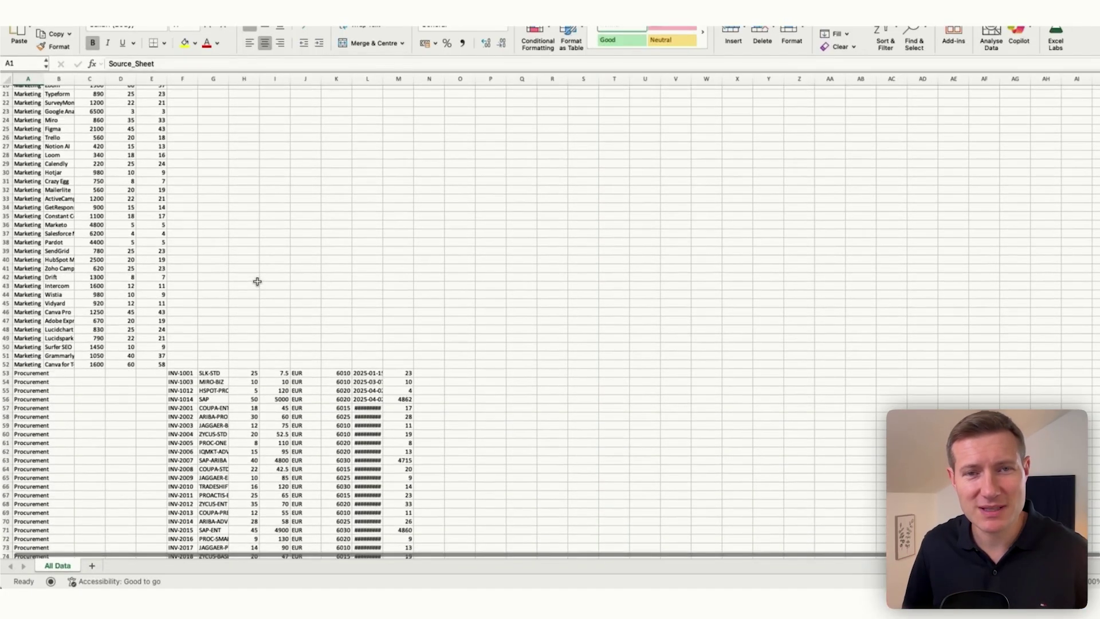
pyautogui.scroll(-20, 257, 281)
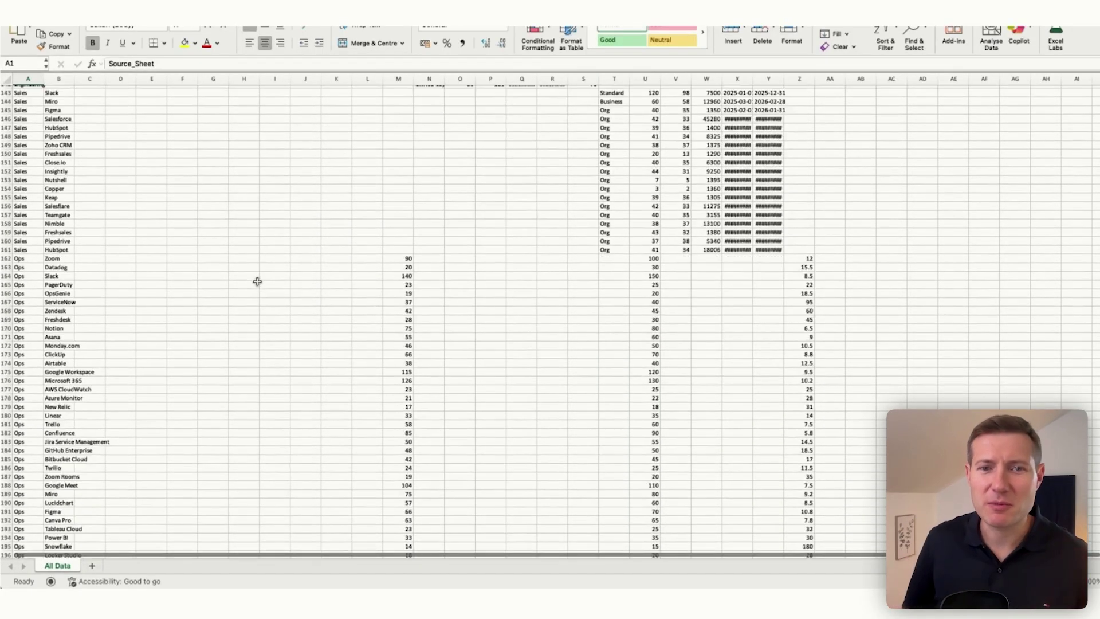
pyautogui.scroll(-20, 258, 281)
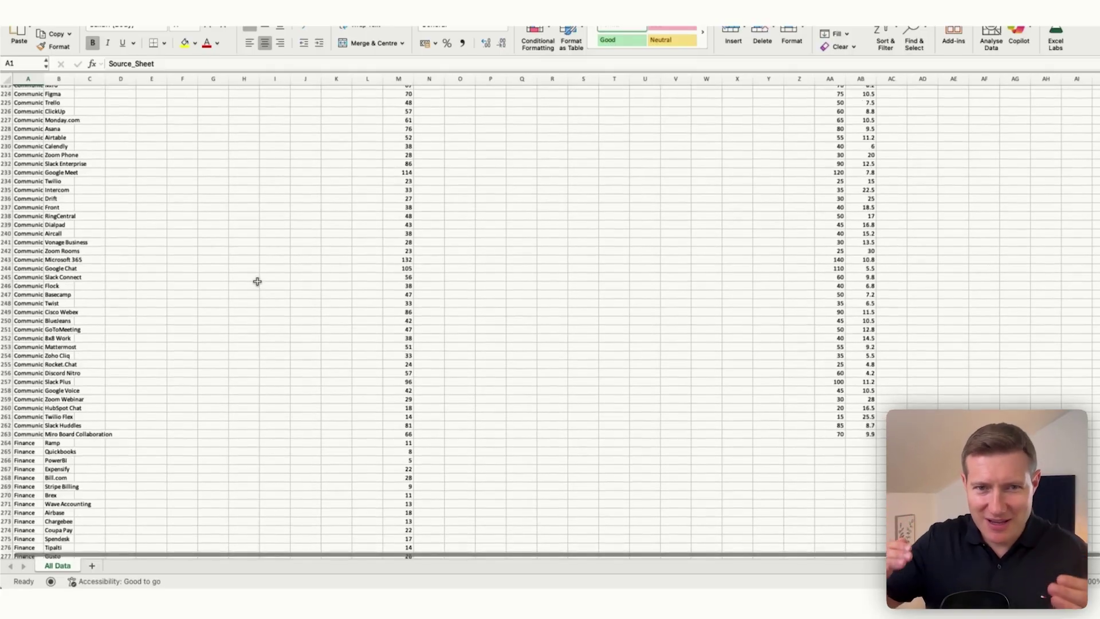
pyautogui.scroll(-4, 257, 282)
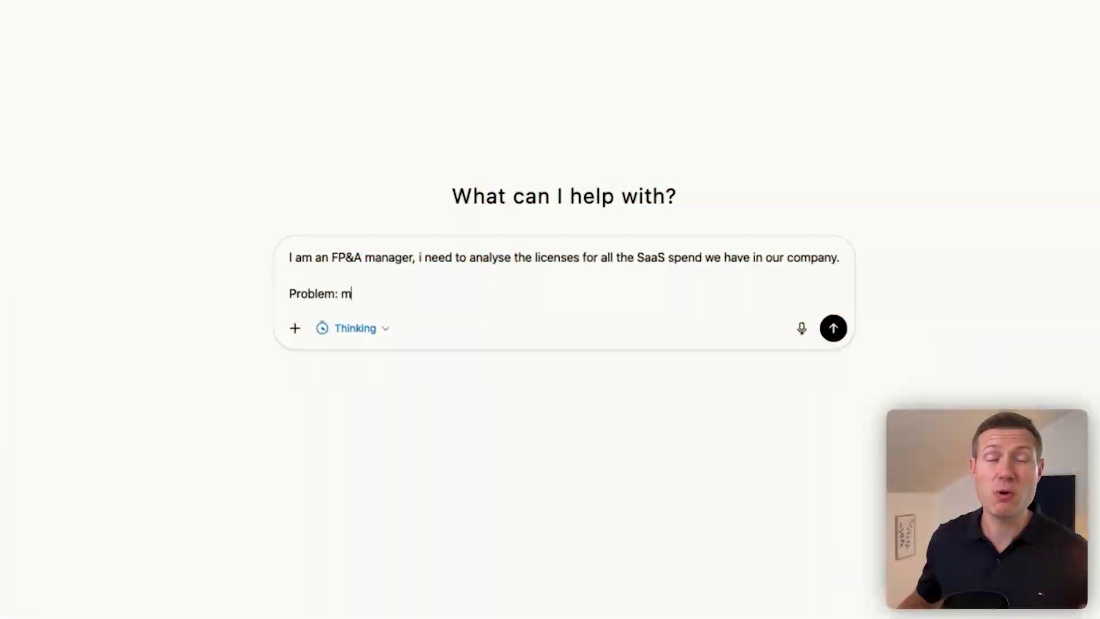
# - Describe the problem in the new prompt: the file has multiple tabs, one by department, and each looks different with different headers
pyautogui.write('y file has multible tabs (one tab by department).')
pyautogui.rightClick(367, 277)
pyautogui.click(472, 285)
pyautogui.write('And each tab looks differently with different headers.')
pyautogui.press('Return')
pyautogui.press('Return')
# - State the goal to consolidate all tabs into one with Department (based on sheet name), Vendor/Product, Licenses bought, Licenses used, Price per unit, Total cost and Utilization ratio
pyautogui.write('Your goal:')
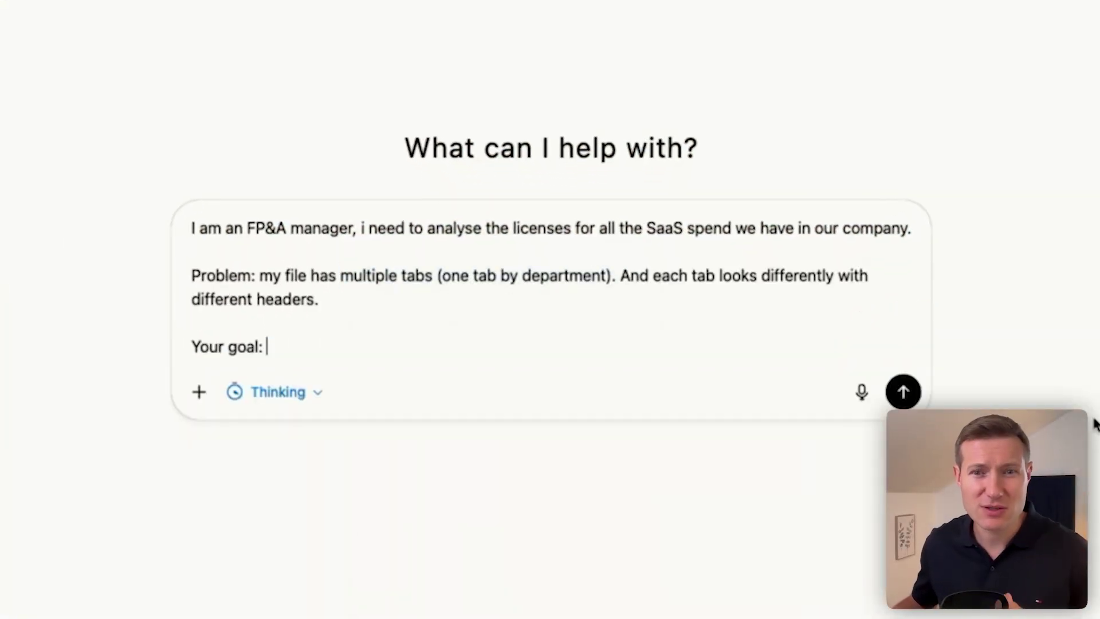
pyautogui.press('Return')
pyautogui.write('Consolidate all the tabs into one with the following information:')
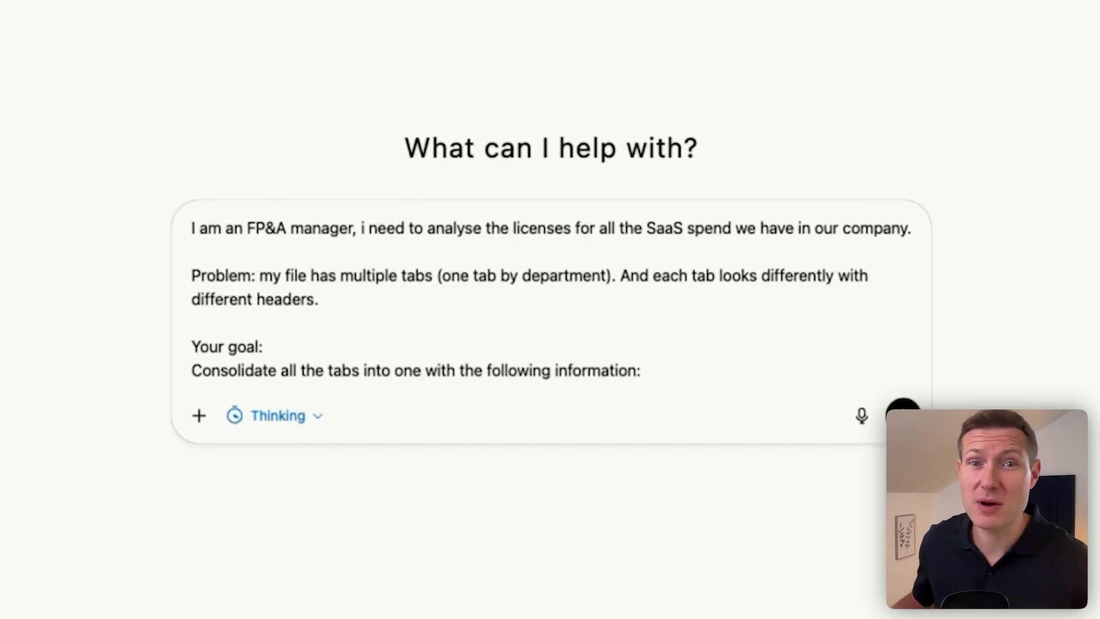
pyautogui.press('Return')
pyautogui.write('- Department (based on sheet name)')
pyautogui.press('Return')
pyautogui.write('- Vendor/Product')
pyautogui.press('Return')
pyautogui.write('- Licenses bought')
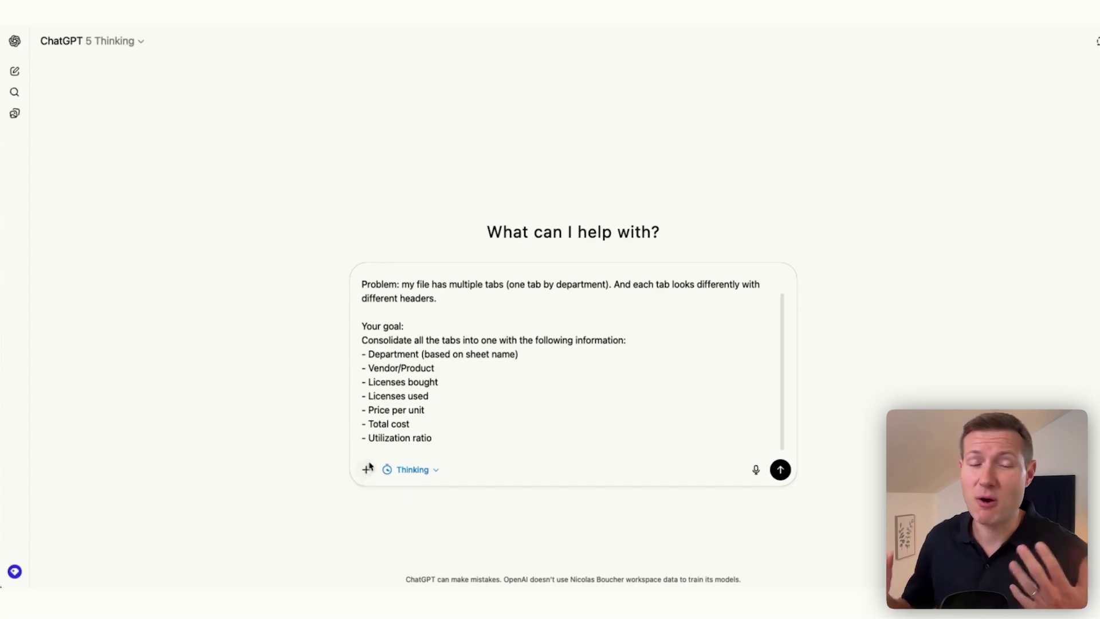
# - Attach the Licenses Analysis_September 2025 spreadsheet, turn on Agent mode and send the prompt
pyautogui.click(367, 469)
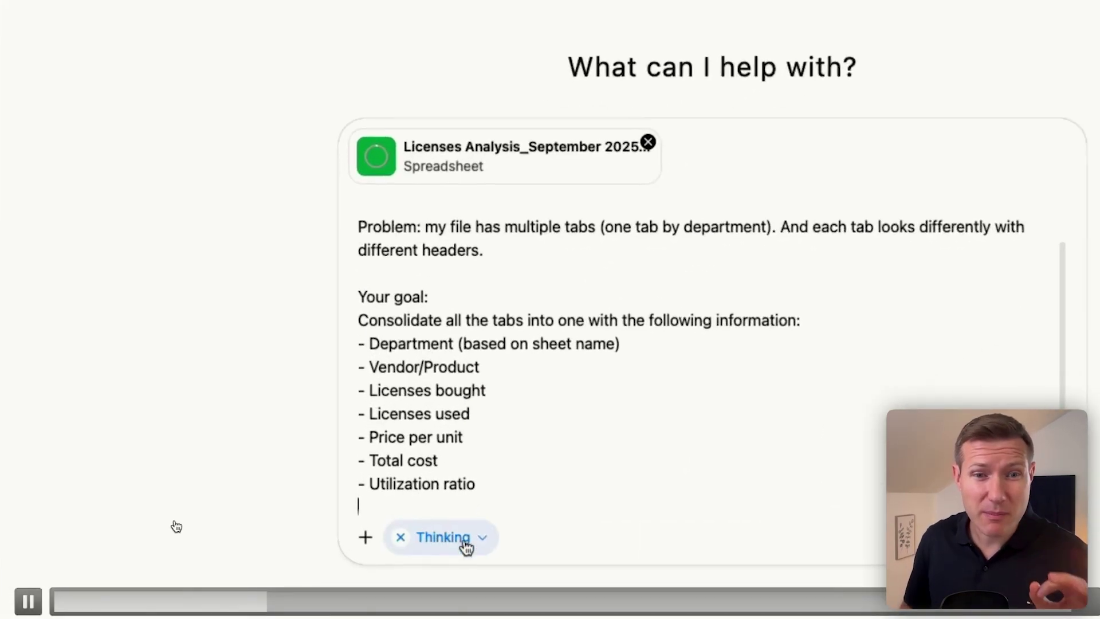
pyautogui.click(365, 537)
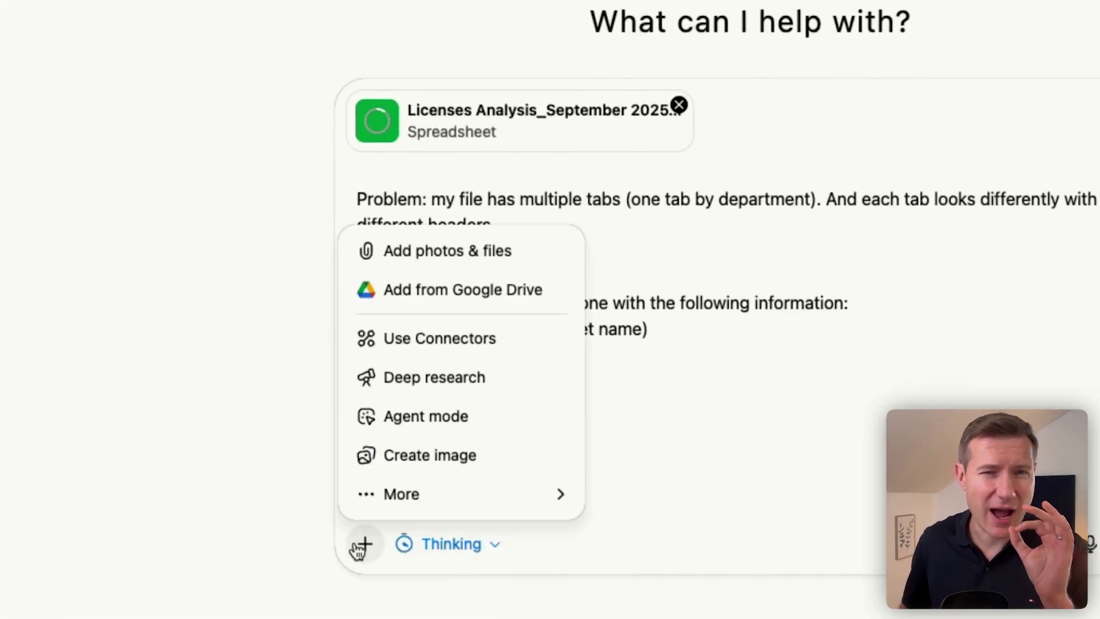
pyautogui.click(399, 427)
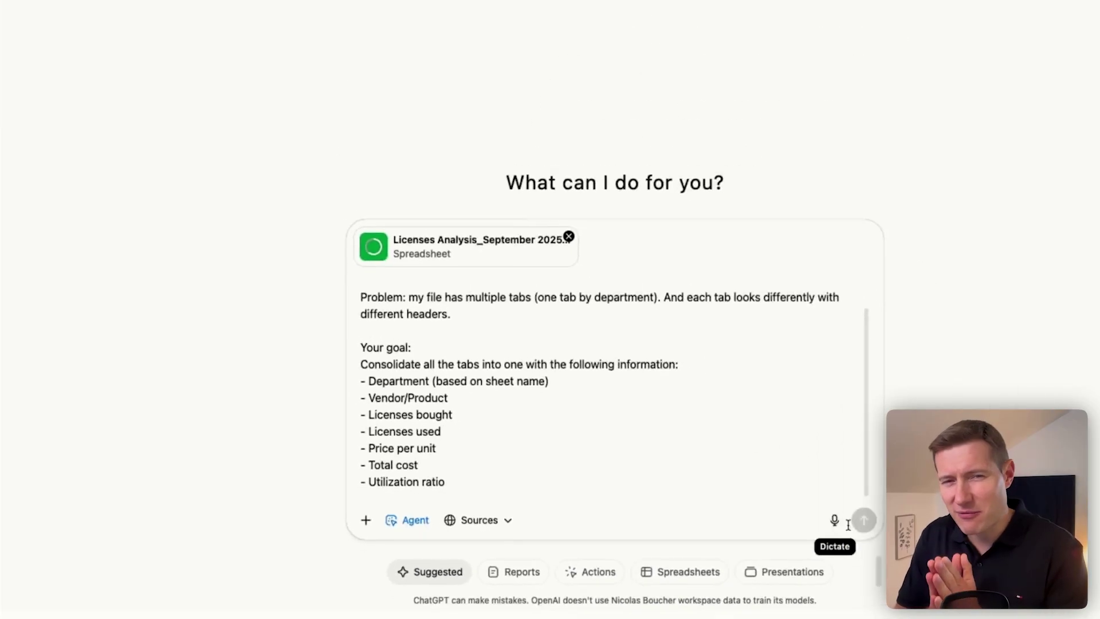
pyautogui.click(781, 515)
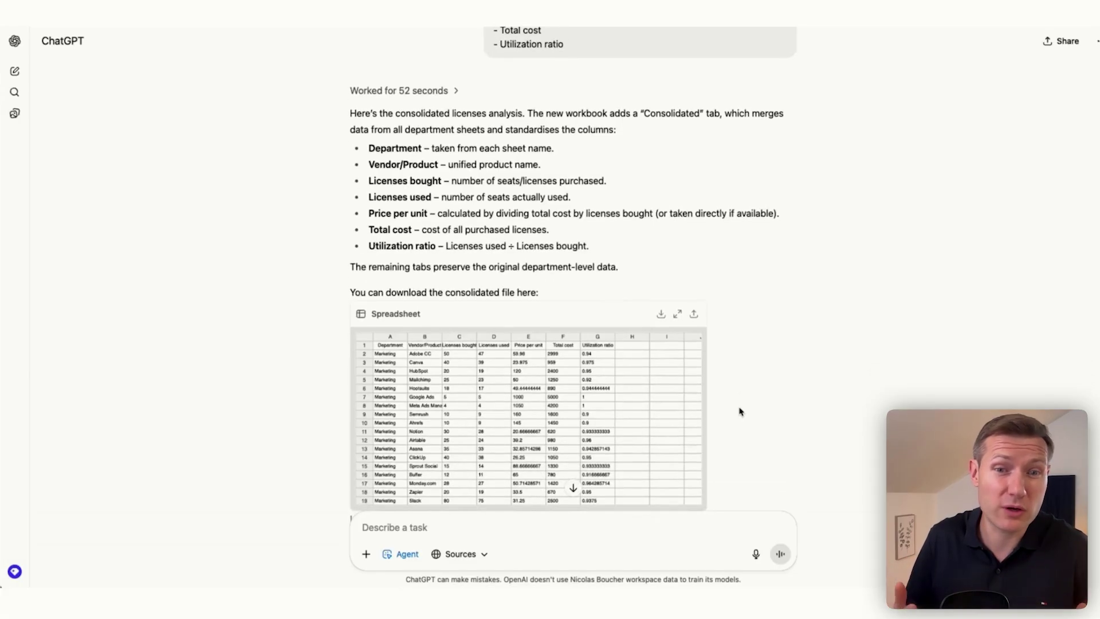
# - Open the consolidated spreadsheet preview and check its Marketing license counts and costs against the original workbook's Marketing sheet
pyautogui.scroll(-2, 739, 413)
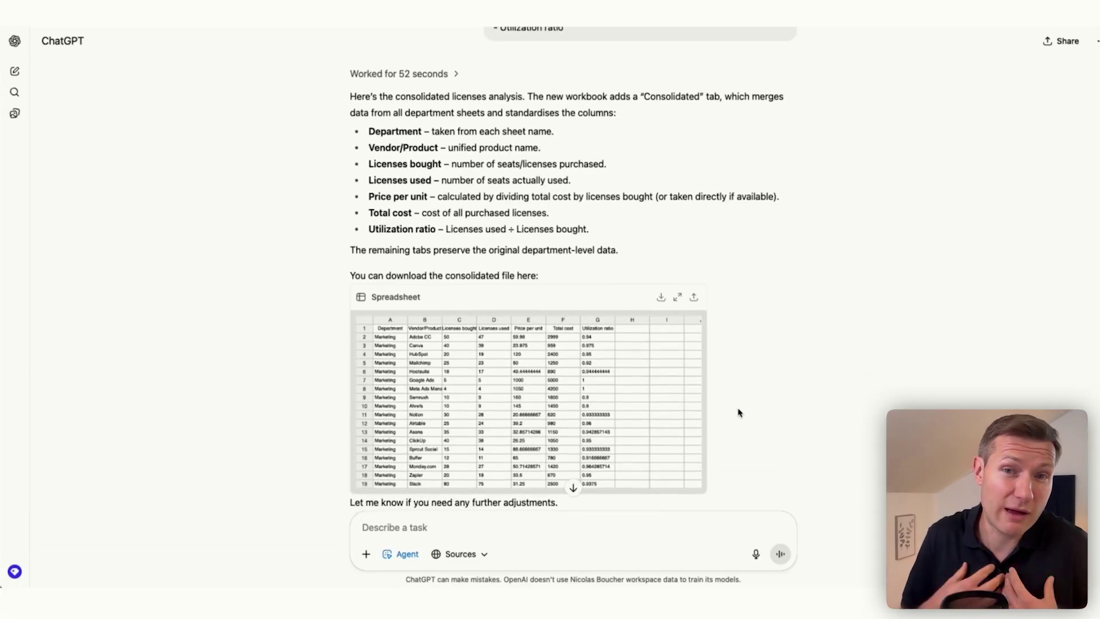
pyautogui.click(676, 298)
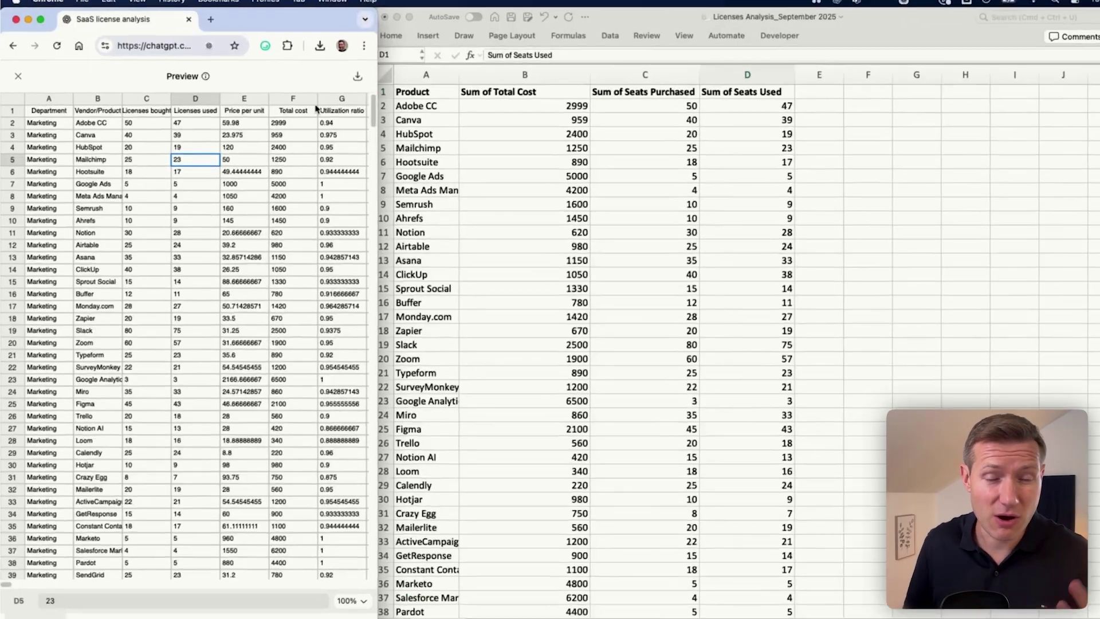
pyautogui.click(100, 115)
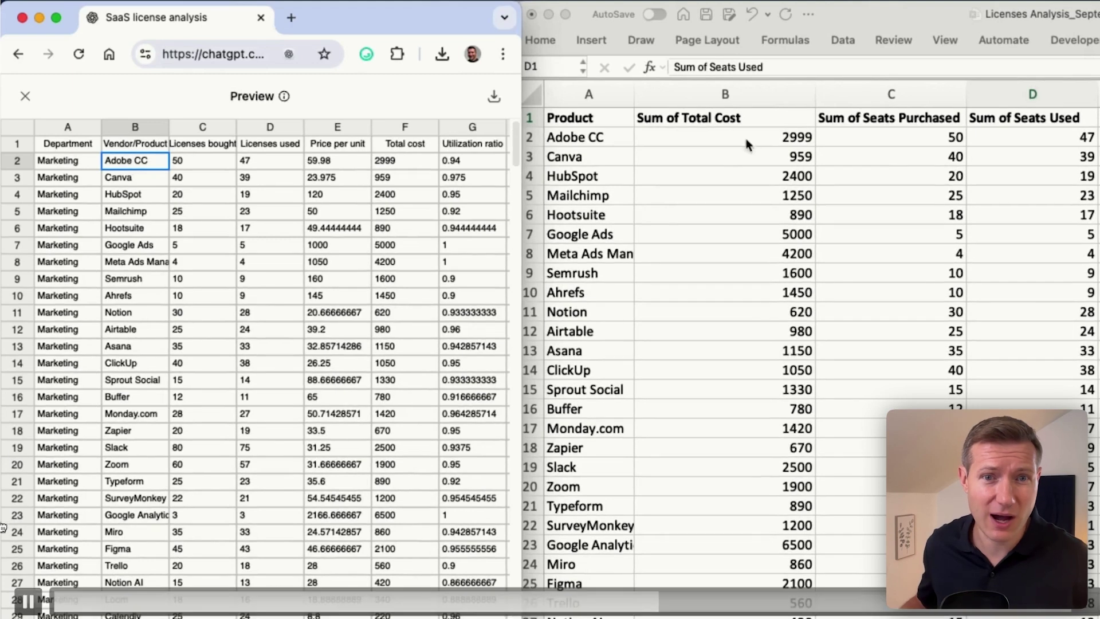
pyautogui.click(1040, 145)
pyautogui.click(955, 138)
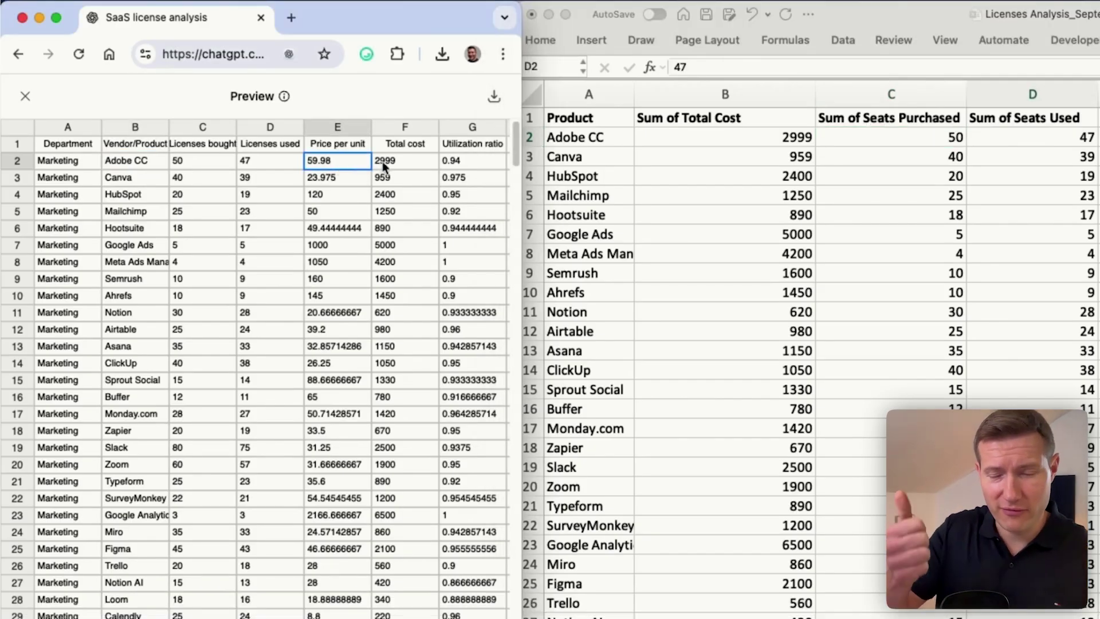
pyautogui.click(382, 160)
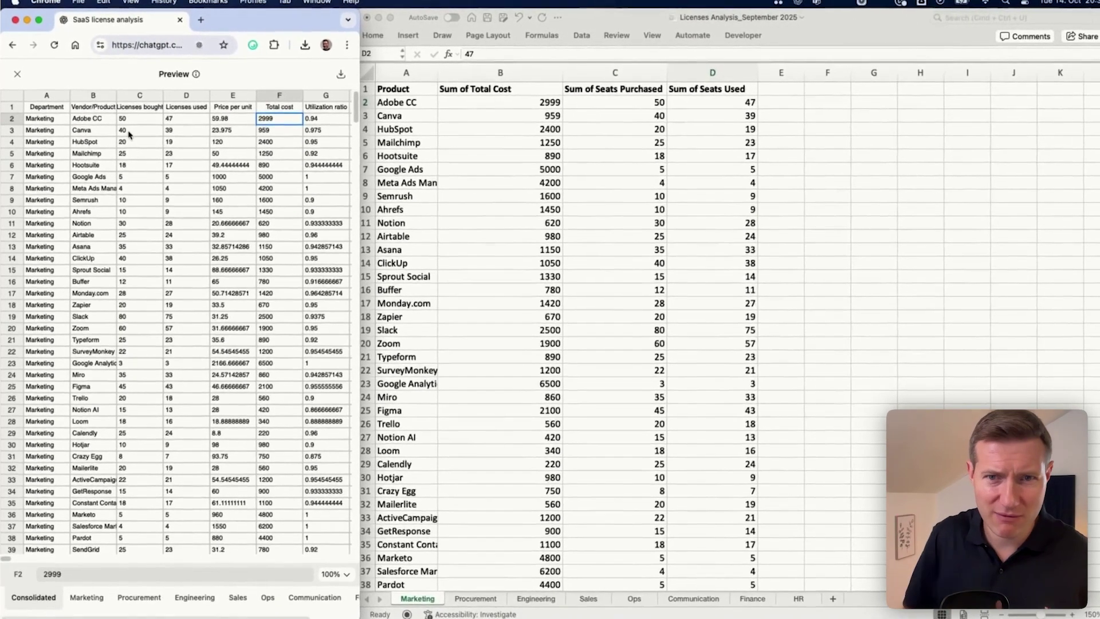
pyautogui.click(188, 182)
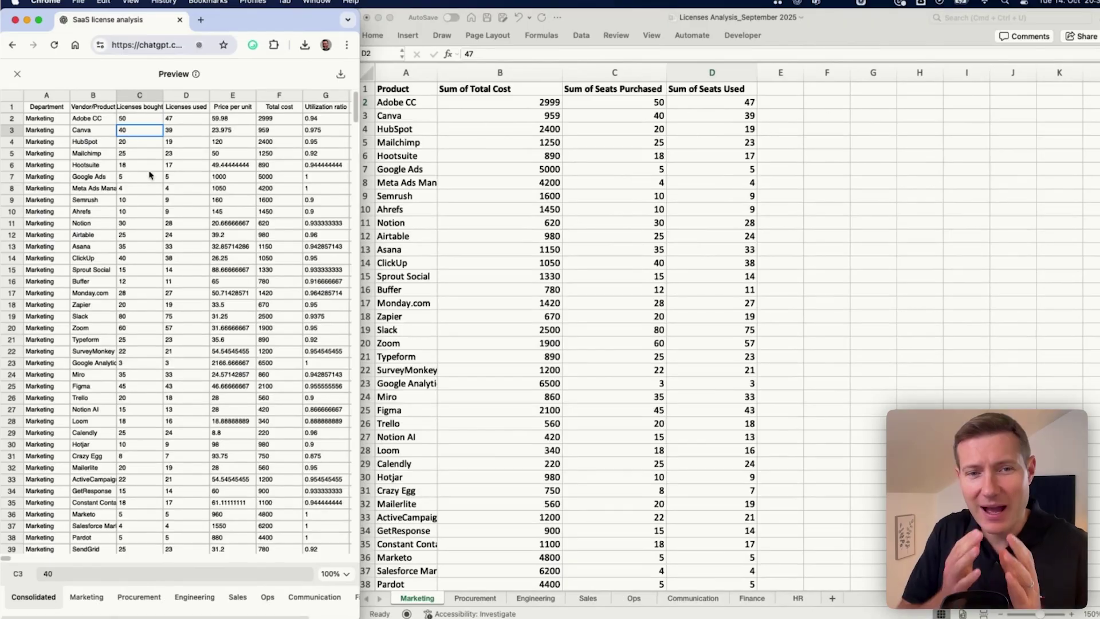
# - Compare the first Procurement entry's seats, usage and unit price in the original workbook with its row in the consolidated preview
pyautogui.click(476, 598)
pyautogui.scroll(-15, 143, 319)
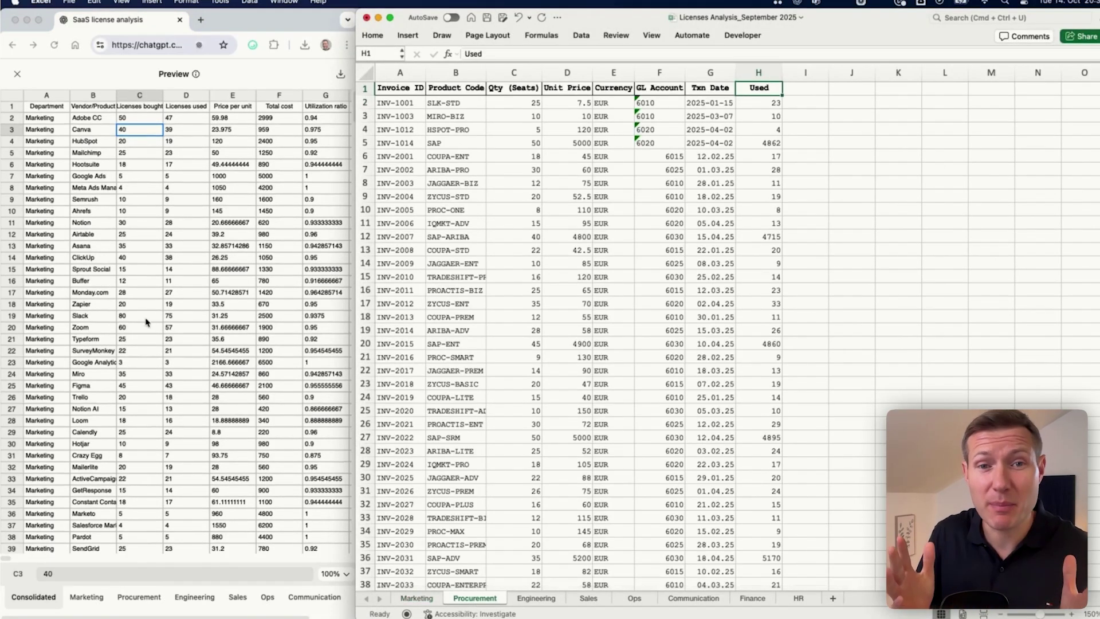
pyautogui.click(50, 319)
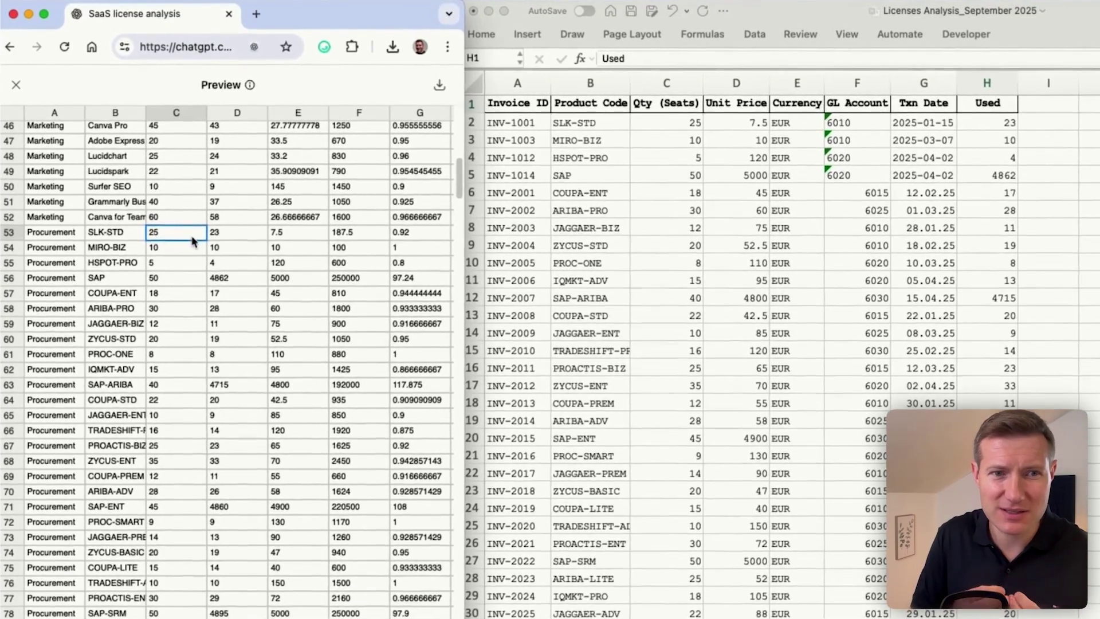
pyautogui.click(234, 191)
# - Calculate the SLK-STD total cost in cell I2 of the Procurement sheet with the formula =D2*C2 to verify the consolidated figure
pyautogui.click(1055, 123)
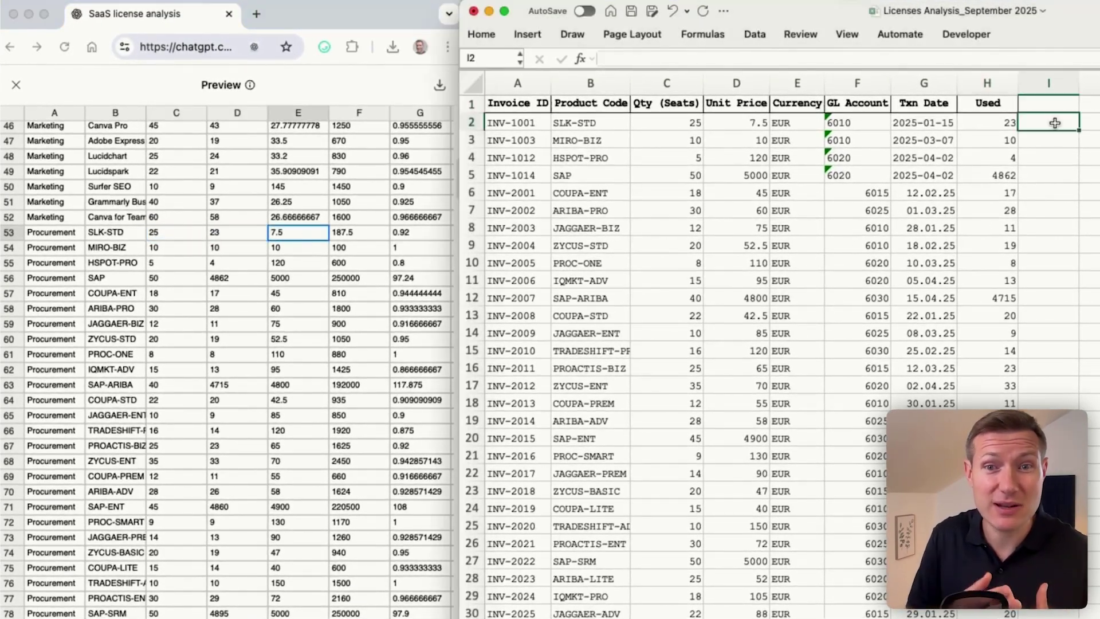
pyautogui.click(759, 126)
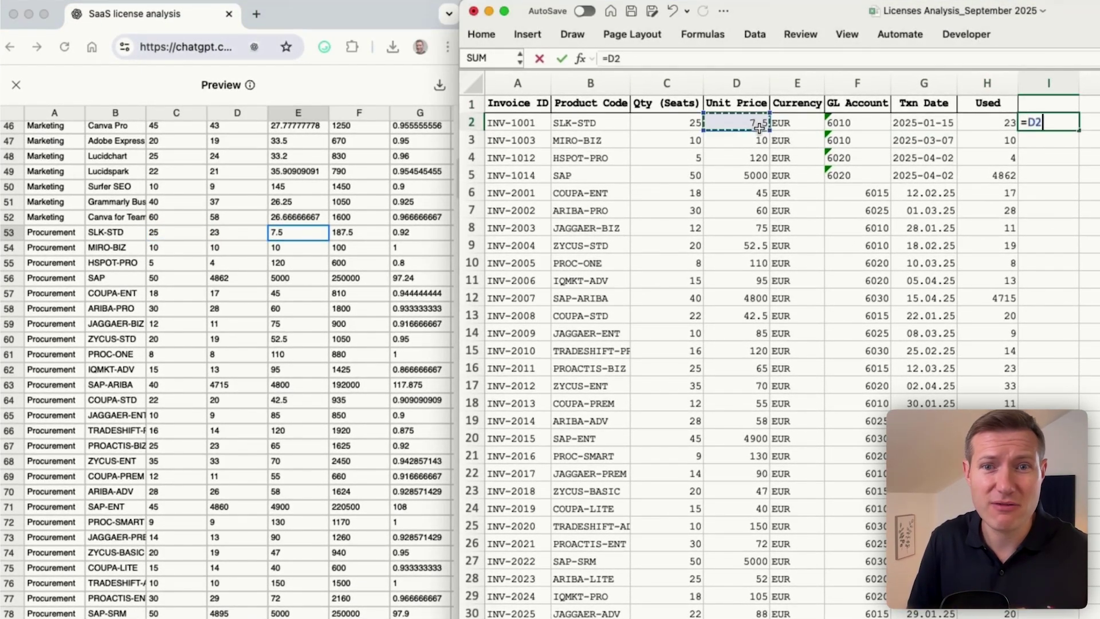
pyautogui.write('*')
pyautogui.click(685, 122)
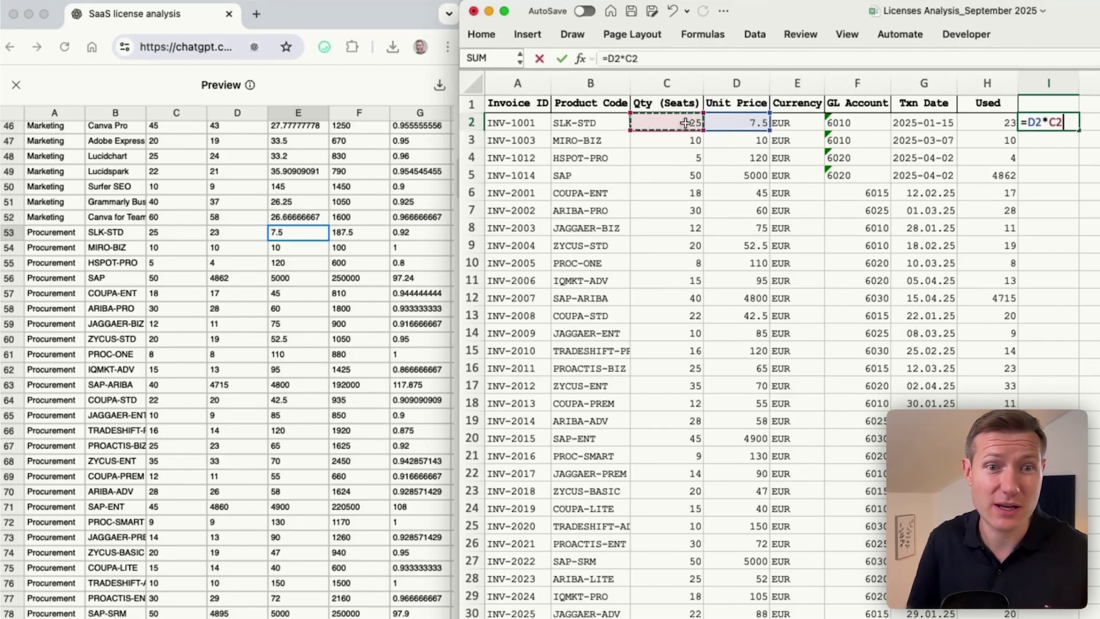
pyautogui.press('Return')
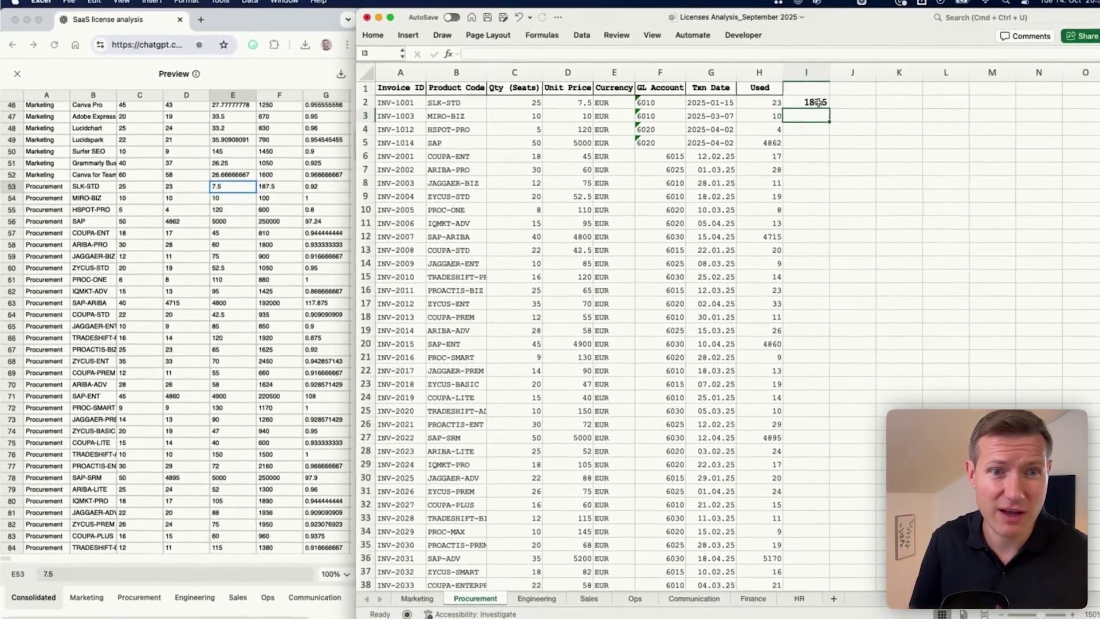
pyautogui.click(818, 102)
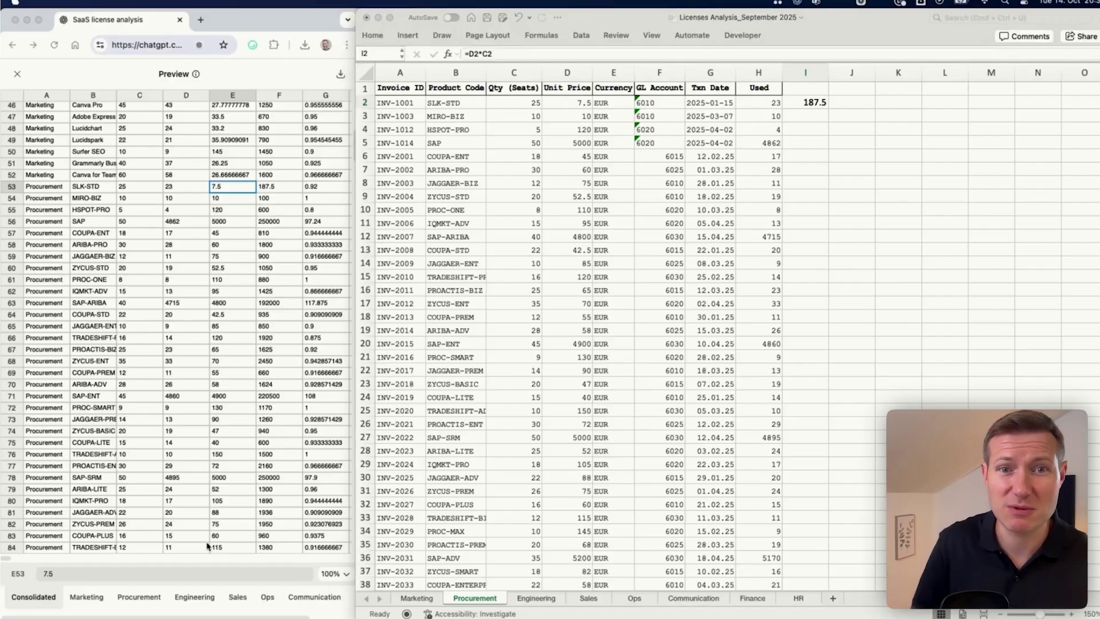
# - Check the consolidated Jira row's unit price against the French-language Engineering sheet of the original workbook
pyautogui.click(536, 598)
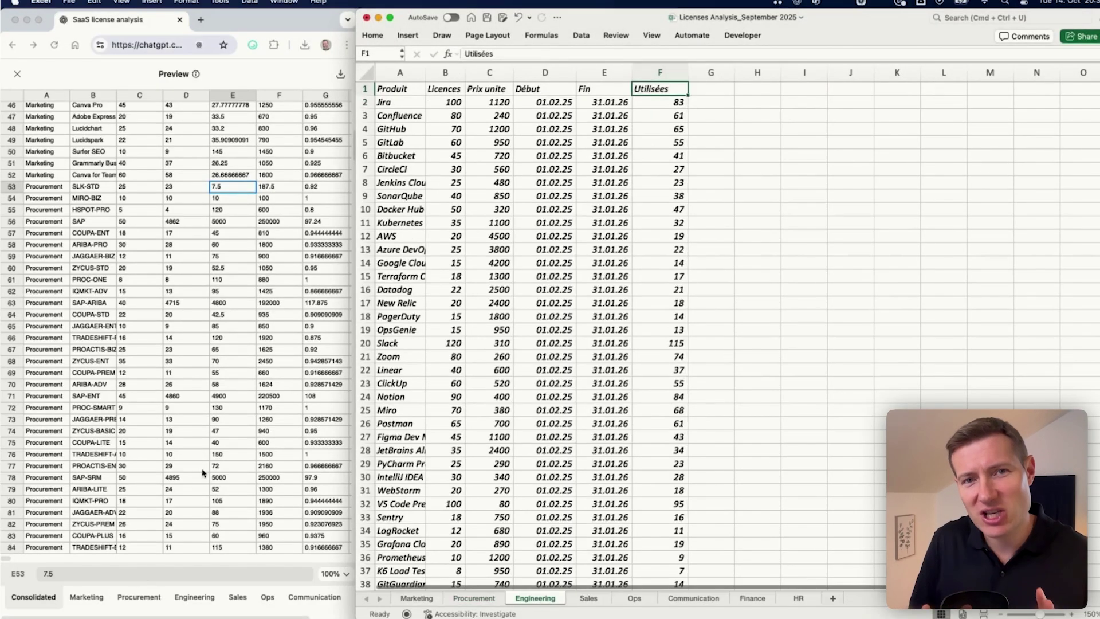
pyautogui.click(113, 515)
pyautogui.scroll(-10, 74, 393)
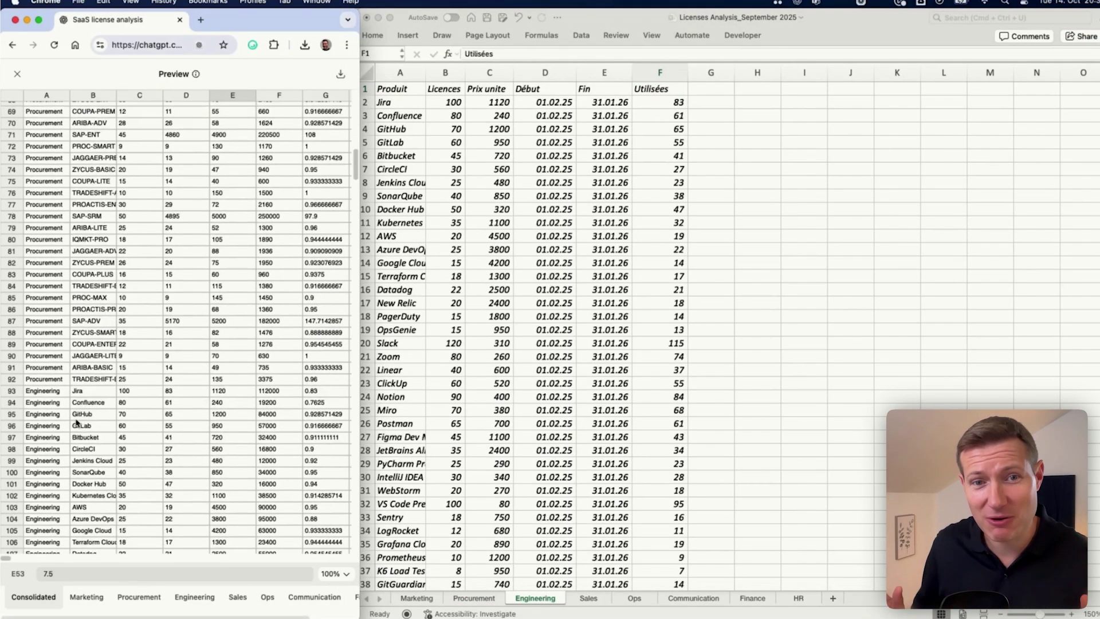
pyautogui.click(83, 332)
pyautogui.click(97, 309)
pyautogui.click(105, 298)
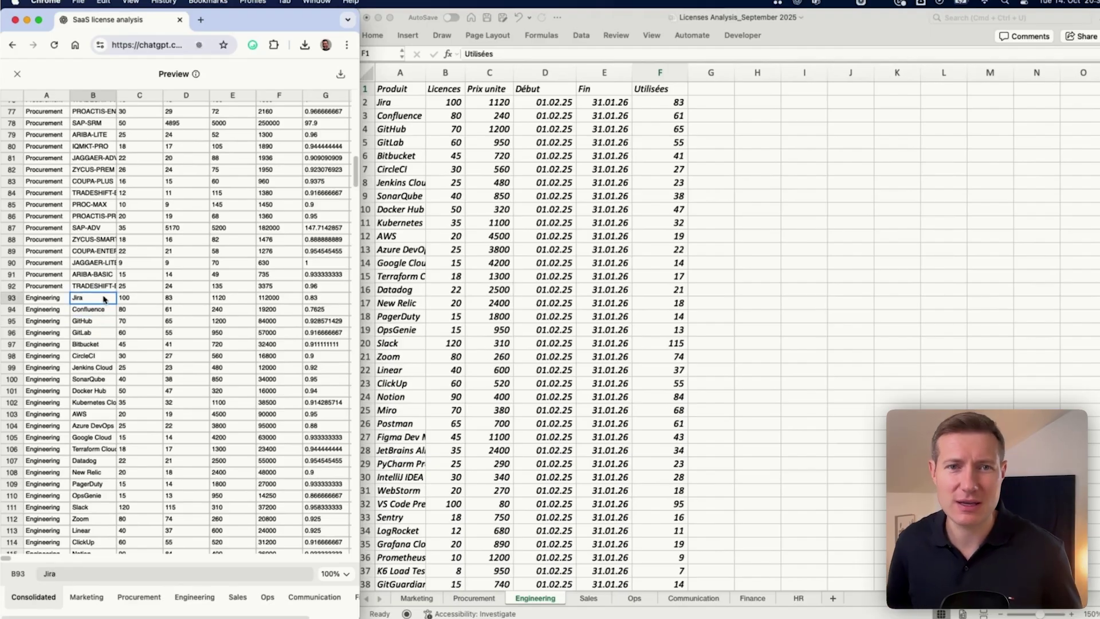
pyautogui.click(497, 102)
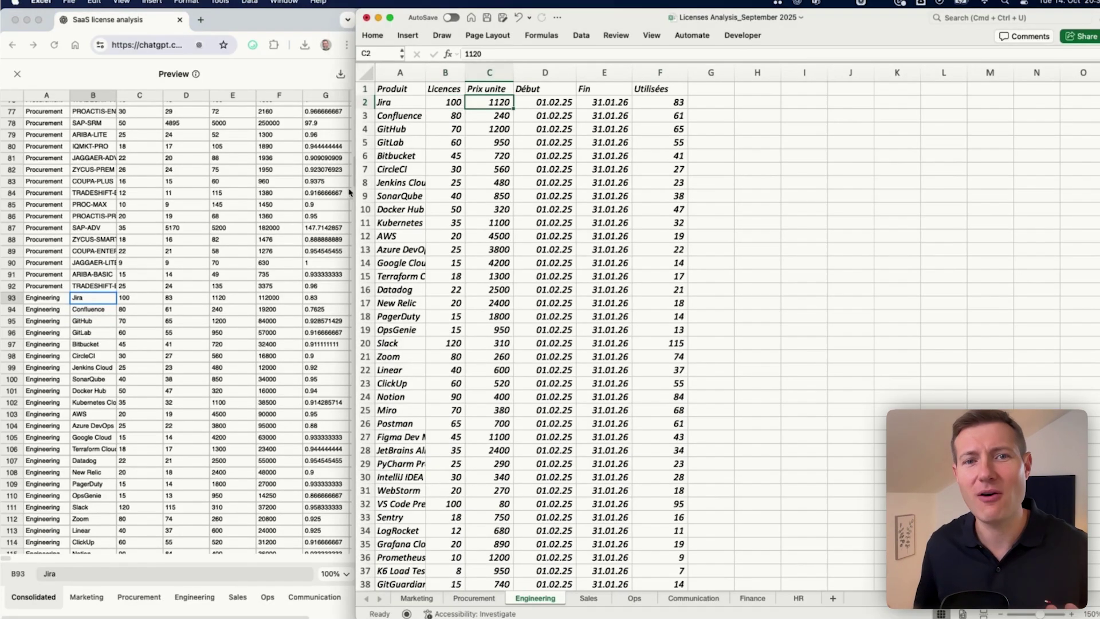
pyautogui.click(231, 299)
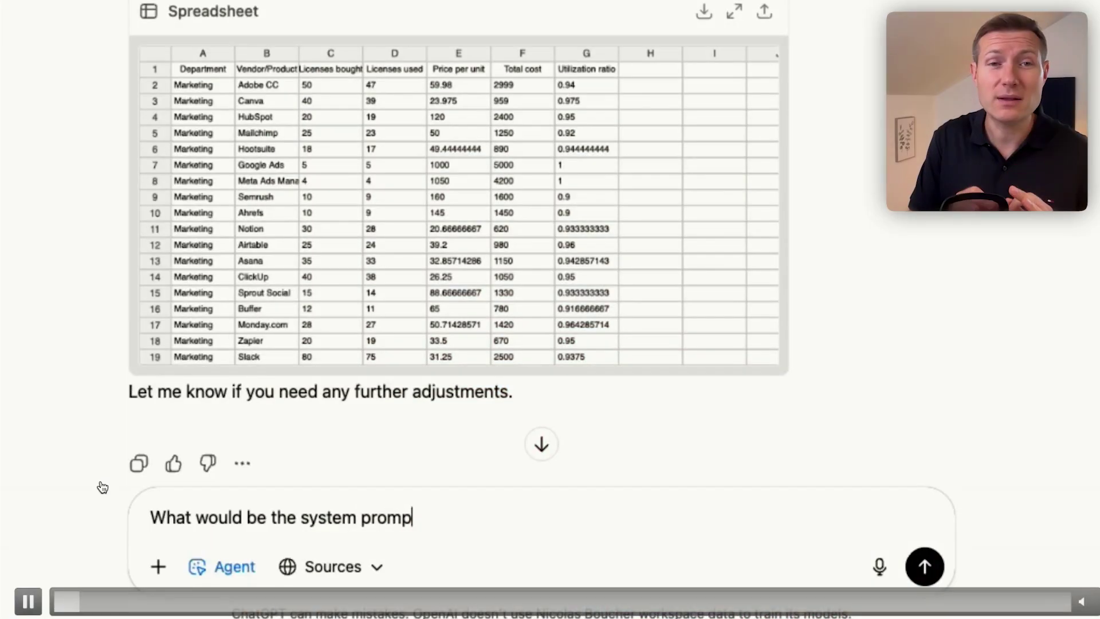
# - Ask what the system prompt would be to get exactly the same result on a new file for another month and keep the created mapping
pyautogui.write('t to get exactly the same result')
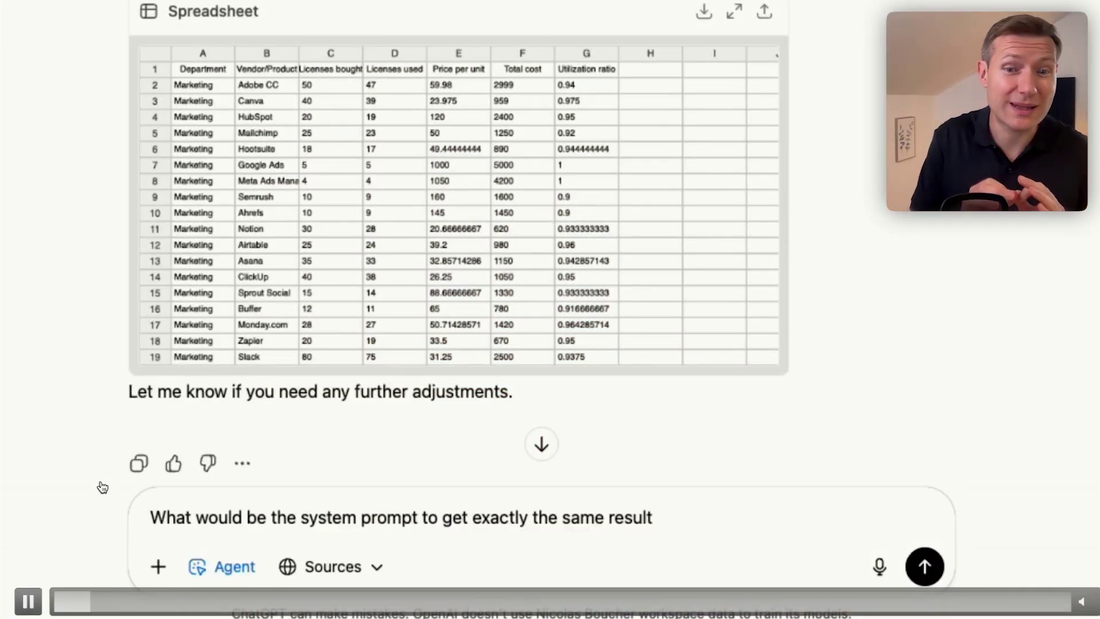
pyautogui.write(' on a new fi')
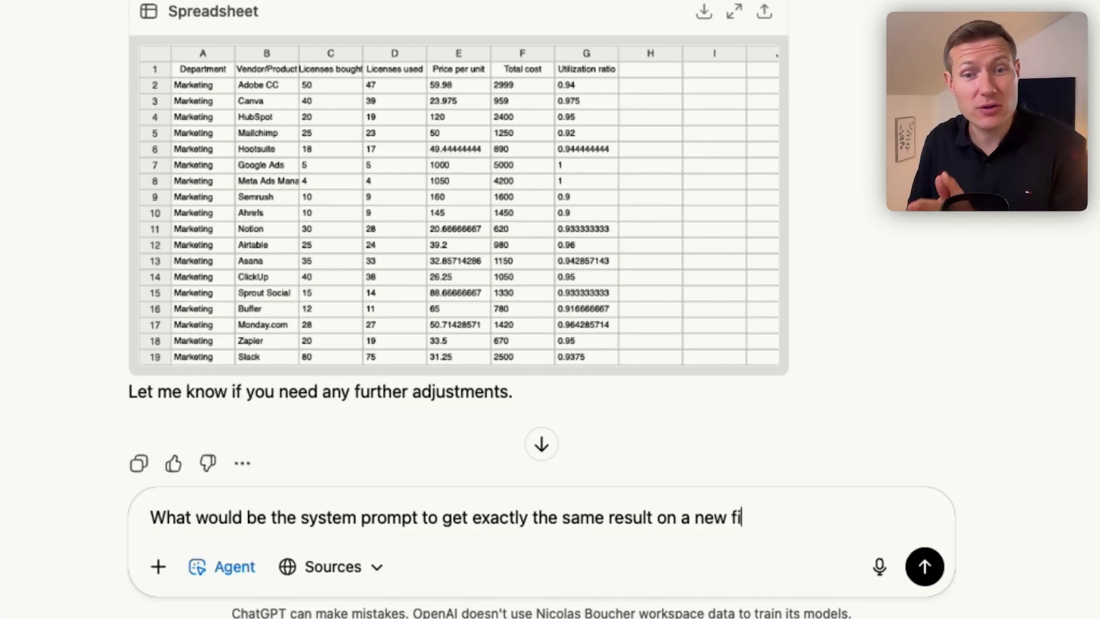
pyautogui.write('le for another month and to keep the mapping ')
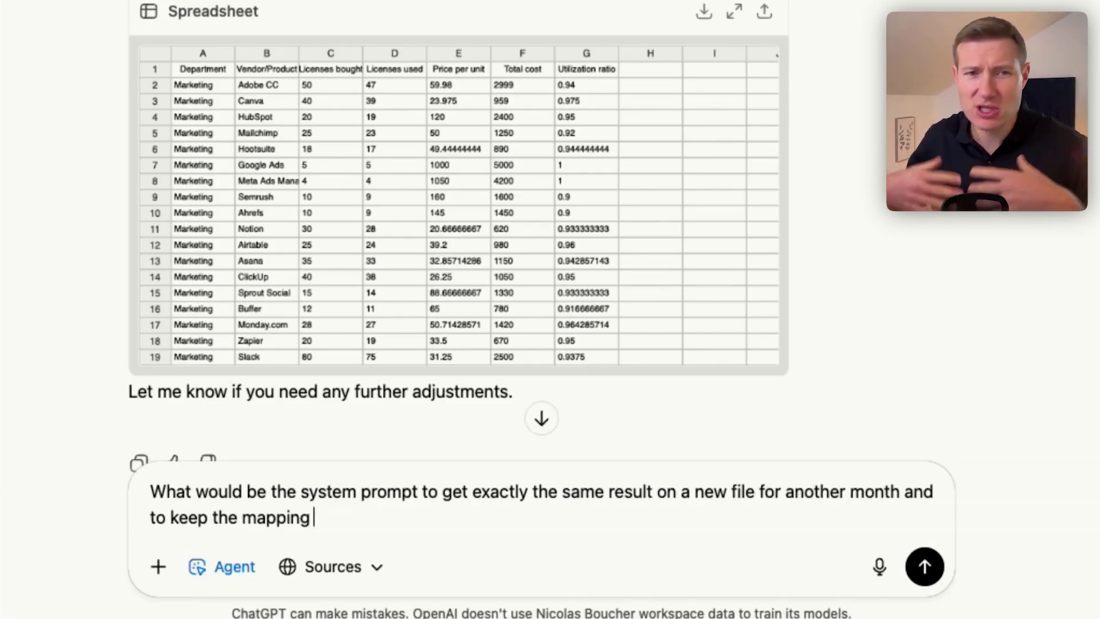
pyautogui.write('you created?')
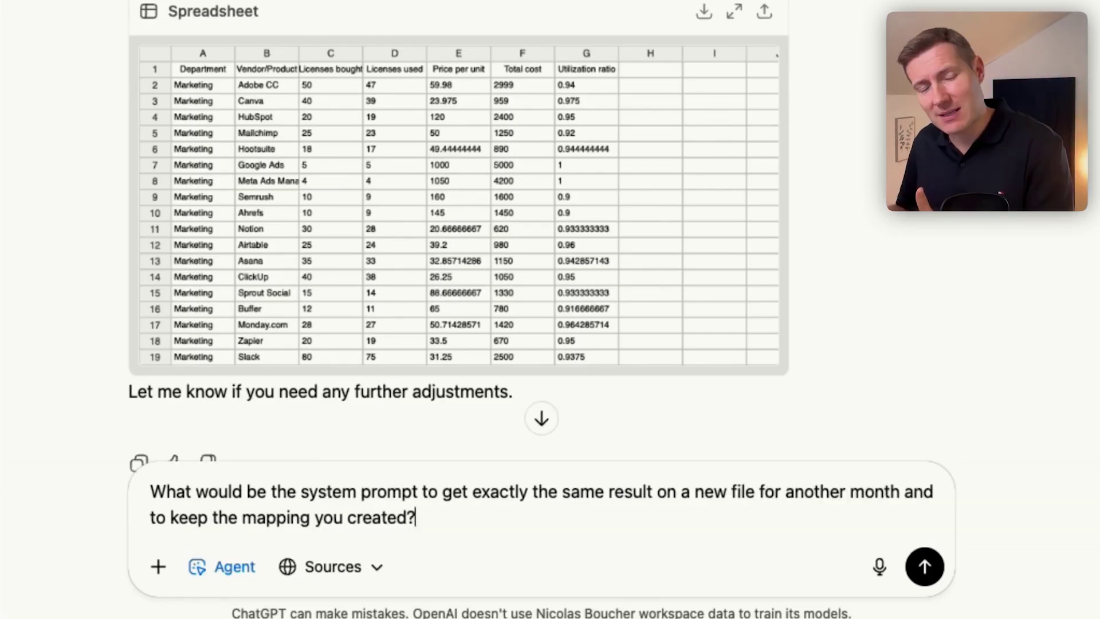
# - Add "Be as much detailed as you can." as a separate paragraph of the prompt and send it
pyautogui.hotkey('shift', 'Return')
pyautogui.hotkey('shift', 'Return')
pyautogui.write('Be as much detailed as')
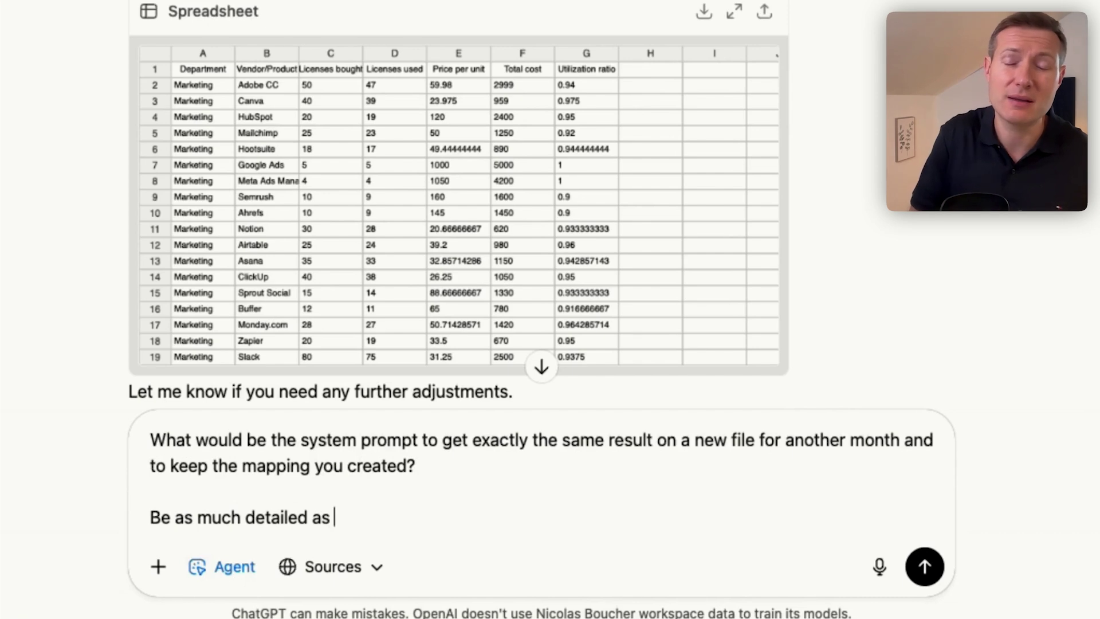
pyautogui.write(' you can.')
pyautogui.press('Return')
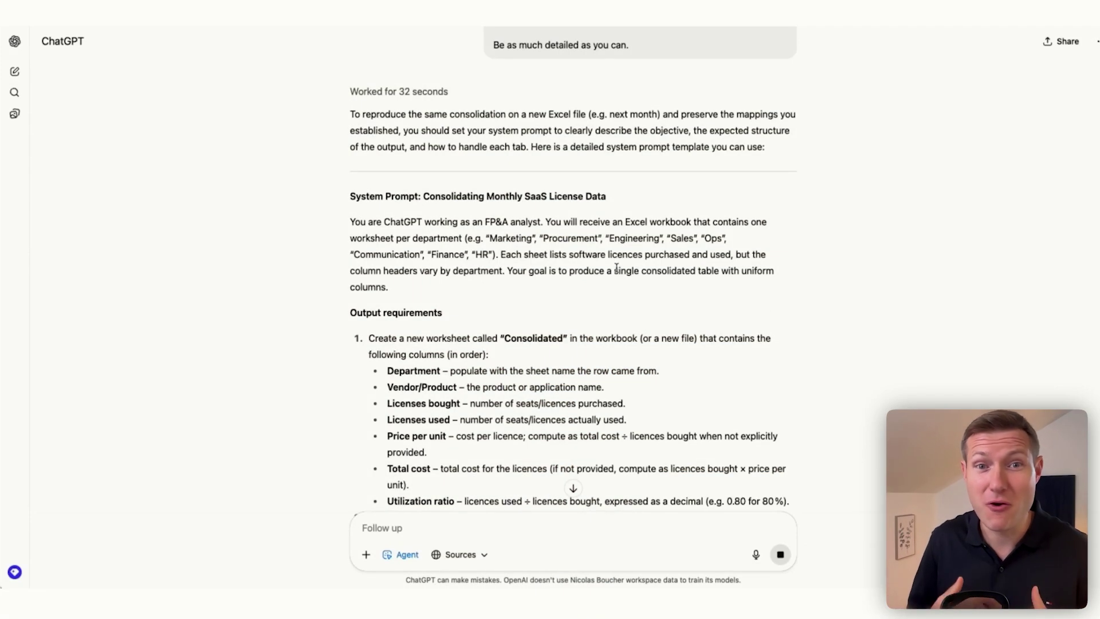
# - Read through the generated system prompt, including its output requirements and the column mappings for each department
pyautogui.scroll(-3, 617, 268)
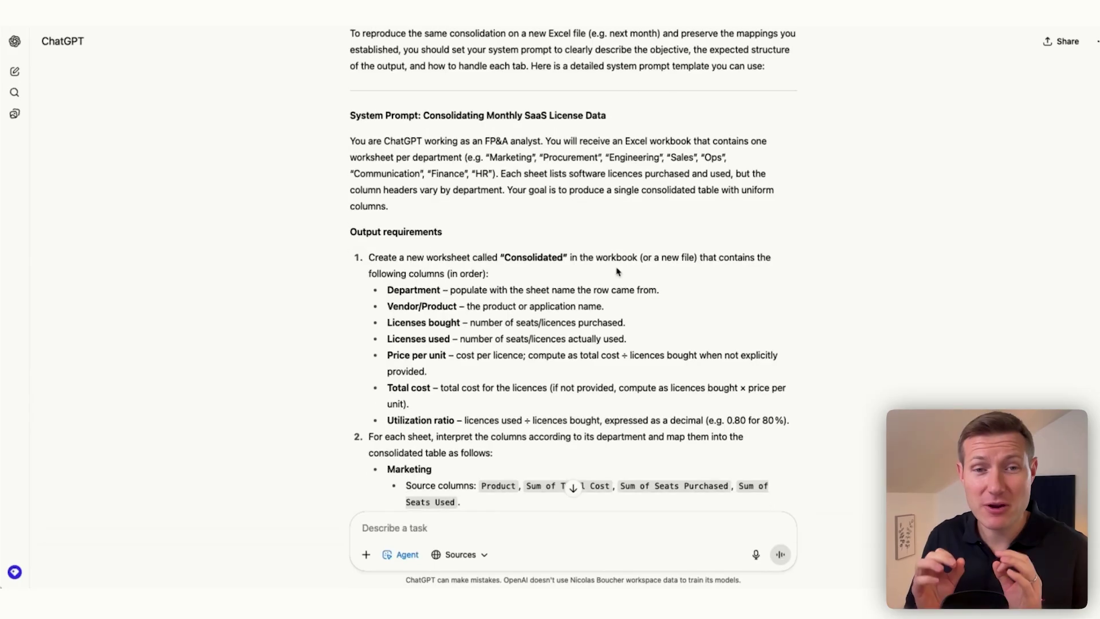
pyautogui.scroll(-3, 617, 272)
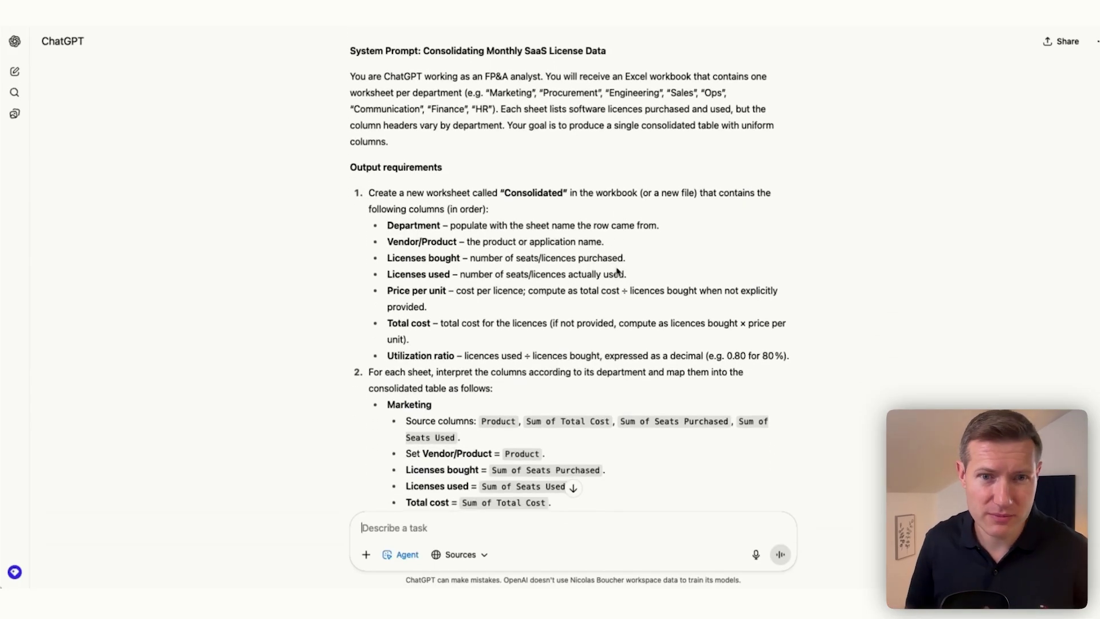
pyautogui.scroll(-5, 617, 270)
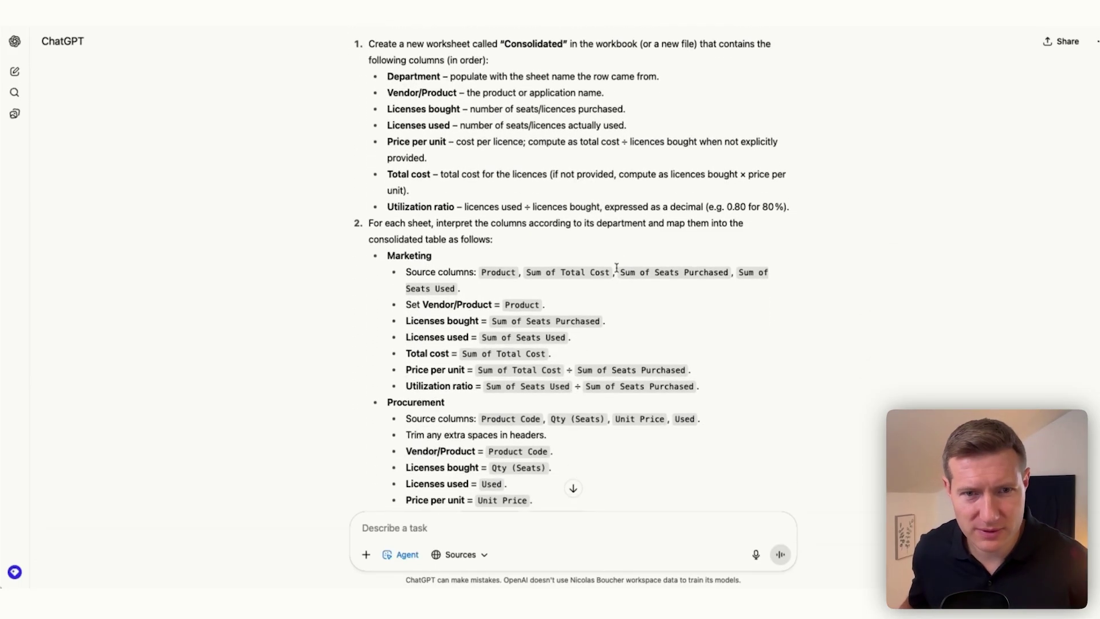
pyautogui.scroll(-5, 617, 269)
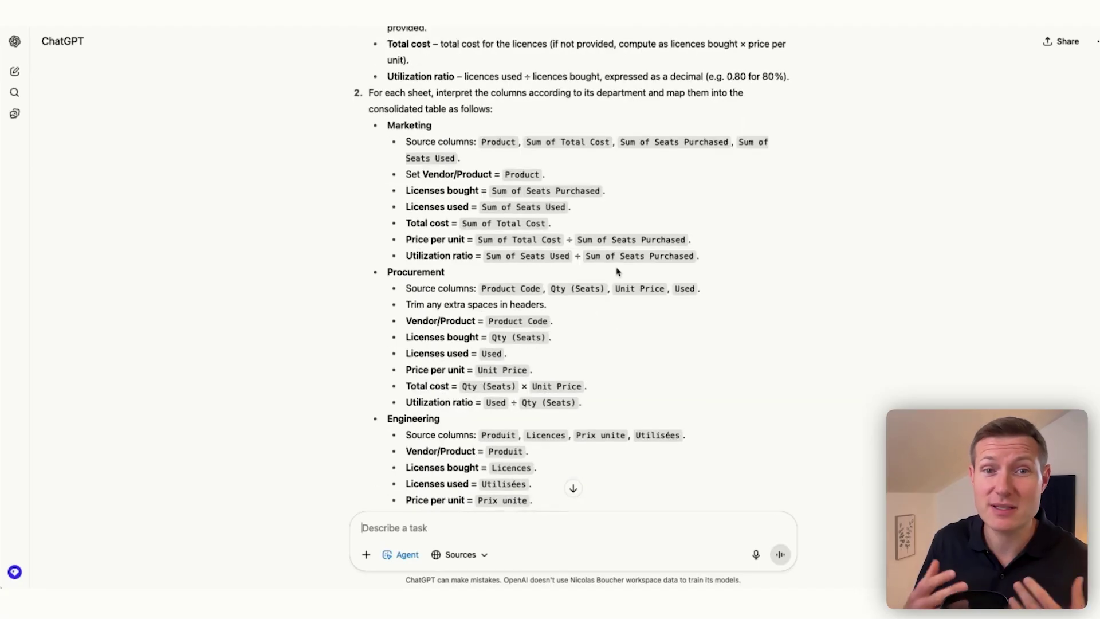
pyautogui.scroll(-9, 617, 271)
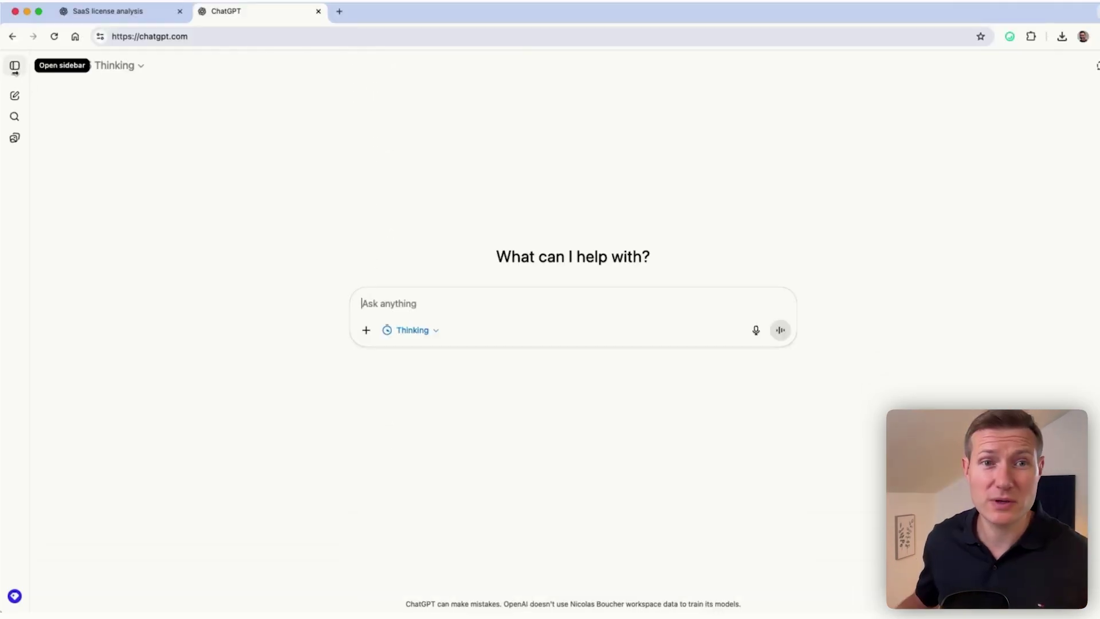
# - Start creating a new custom GPT from the Explore GPTs page
pyautogui.click(15, 66)
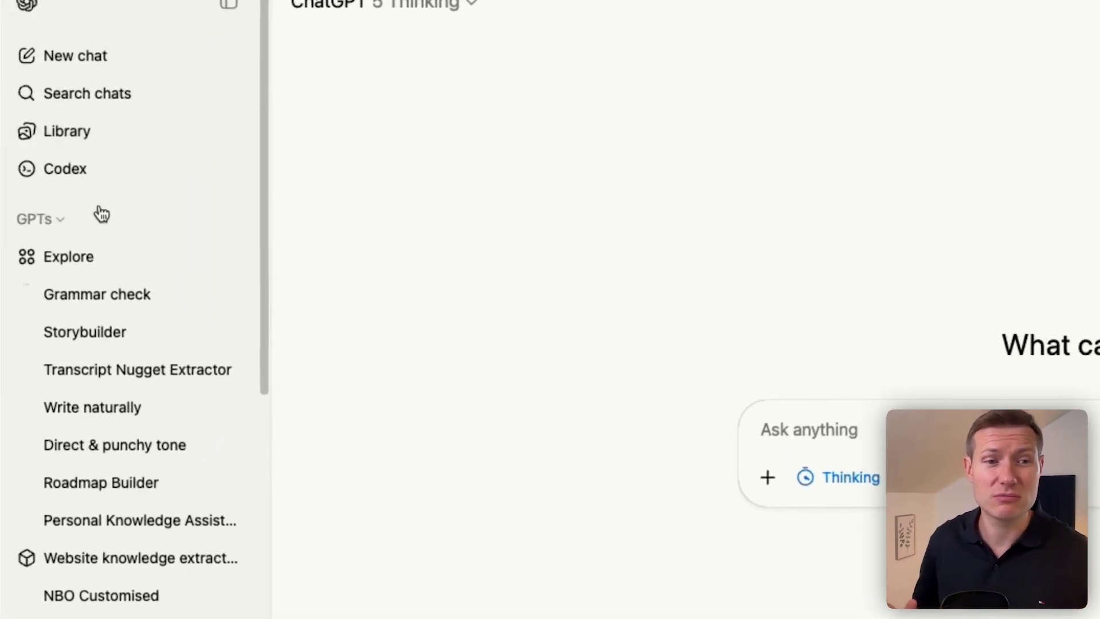
pyautogui.click(101, 269)
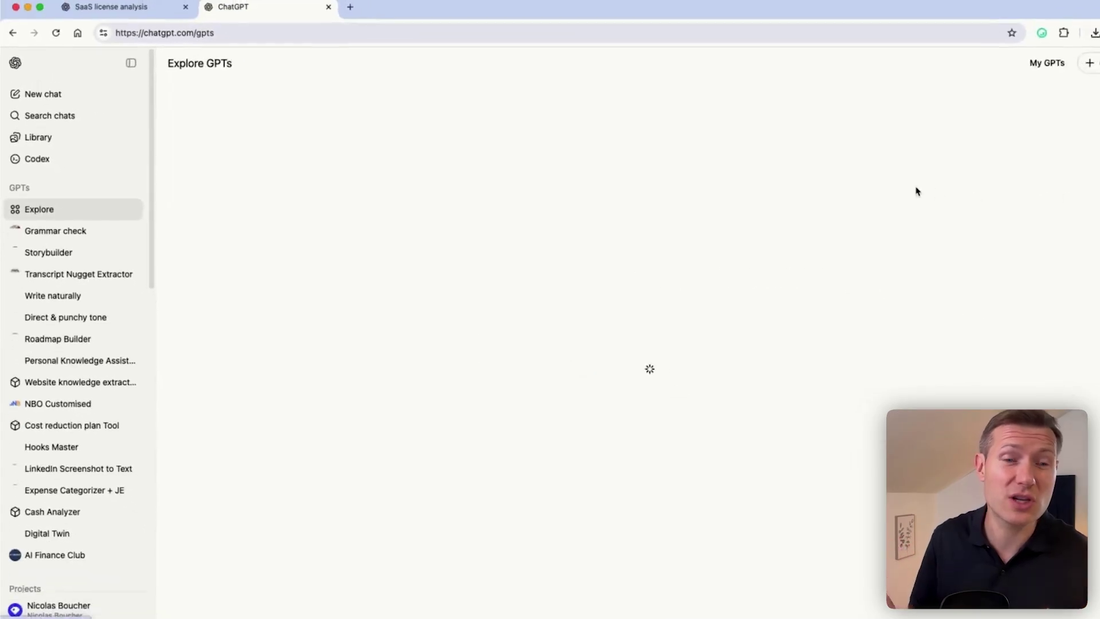
pyautogui.click(1033, 57)
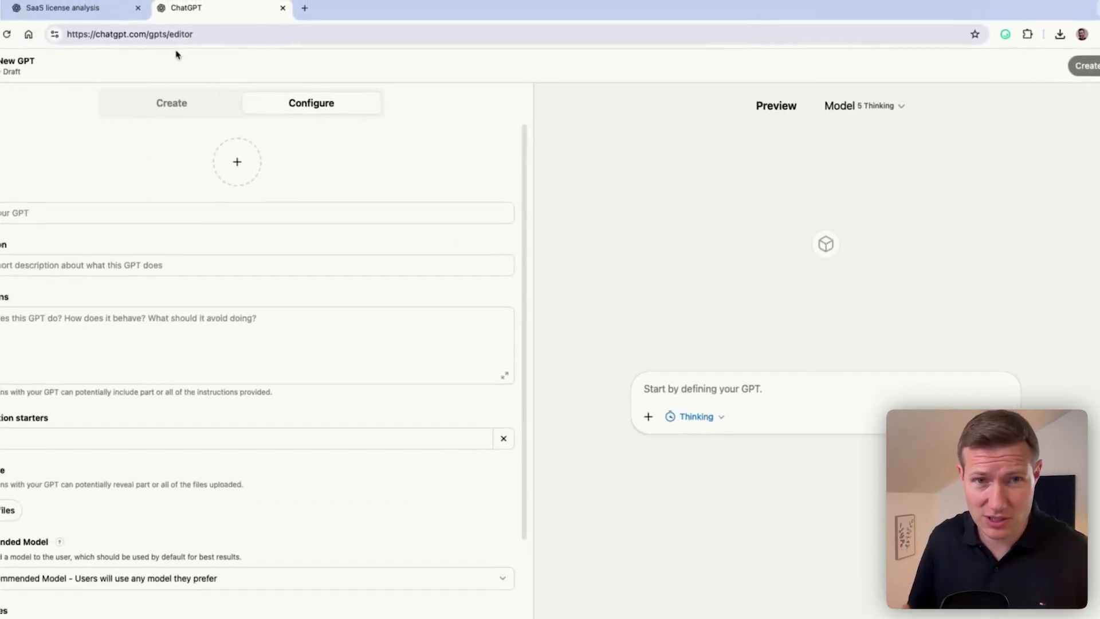
# - Name the new GPT "License consolidator" and describe it as "Tool to consolidate all licenses"
pyautogui.click(83, 203)
pyautogui.press('super+v')
pyautogui.click(83, 255)
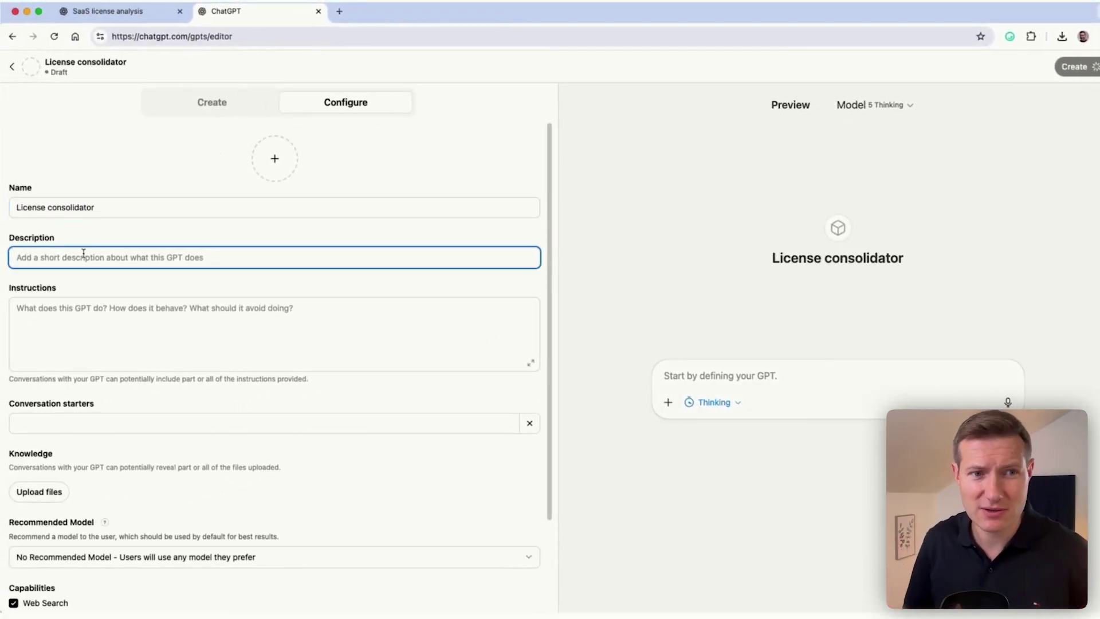
pyautogui.write('Tool to consolidate all licenses')
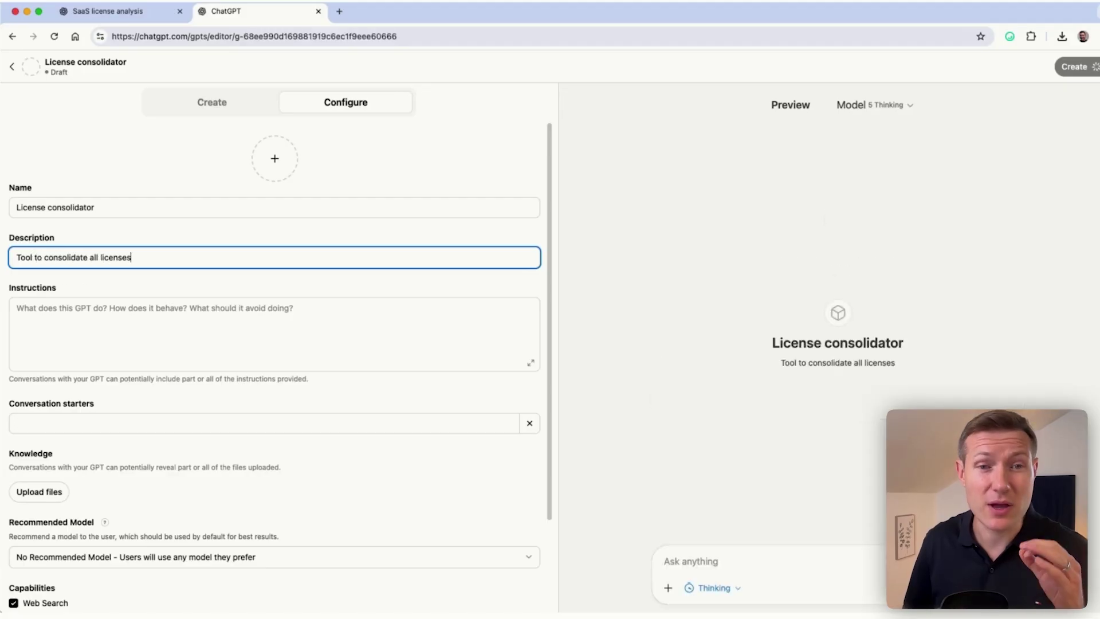
# - Copy the system prompt from the SaaS license analysis chat, from "You are ChatGPT" through "once complete.", into the new GPT's instructions
pyautogui.click(176, 321)
pyautogui.click(106, 12)
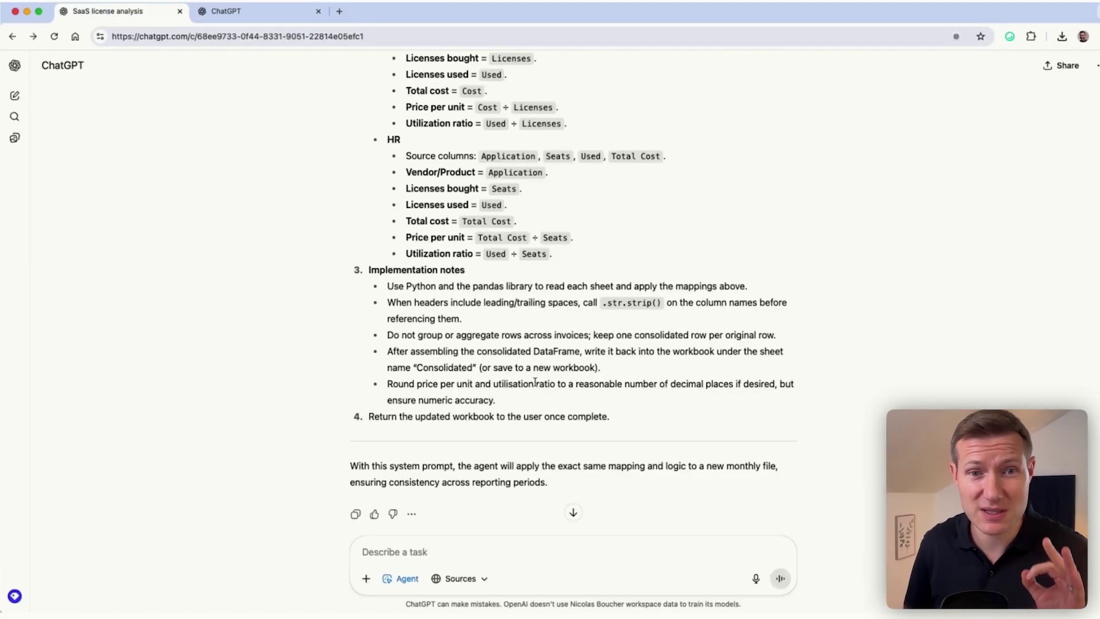
pyautogui.moveTo(615, 419); pyautogui.dragTo(553, 367)
pyautogui.scroll(15, 545, 383)
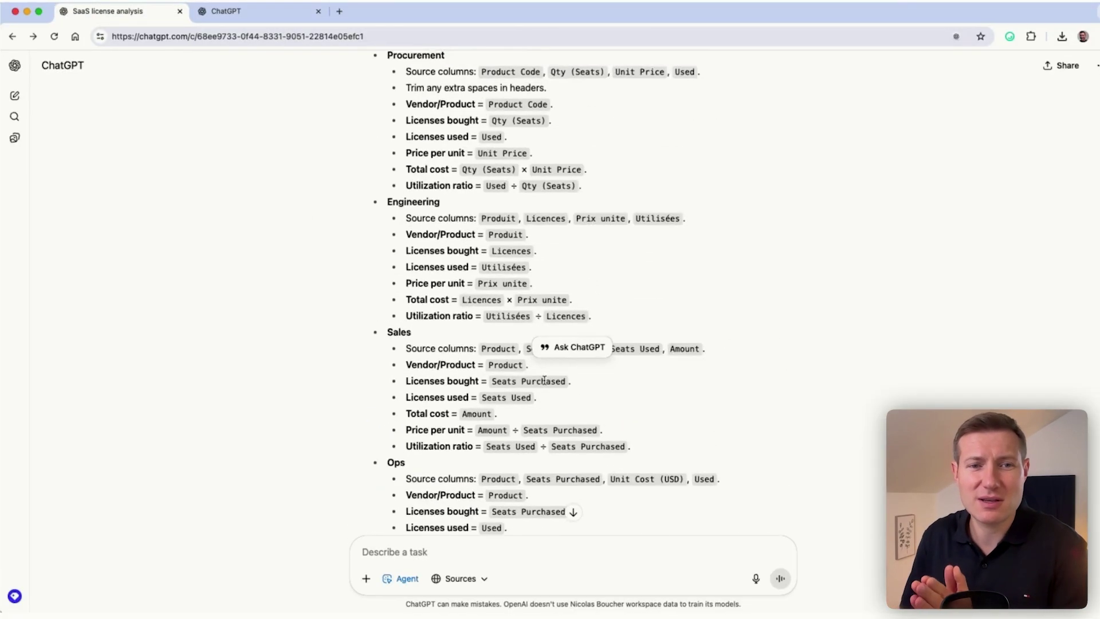
pyautogui.scroll(6, 375, 268)
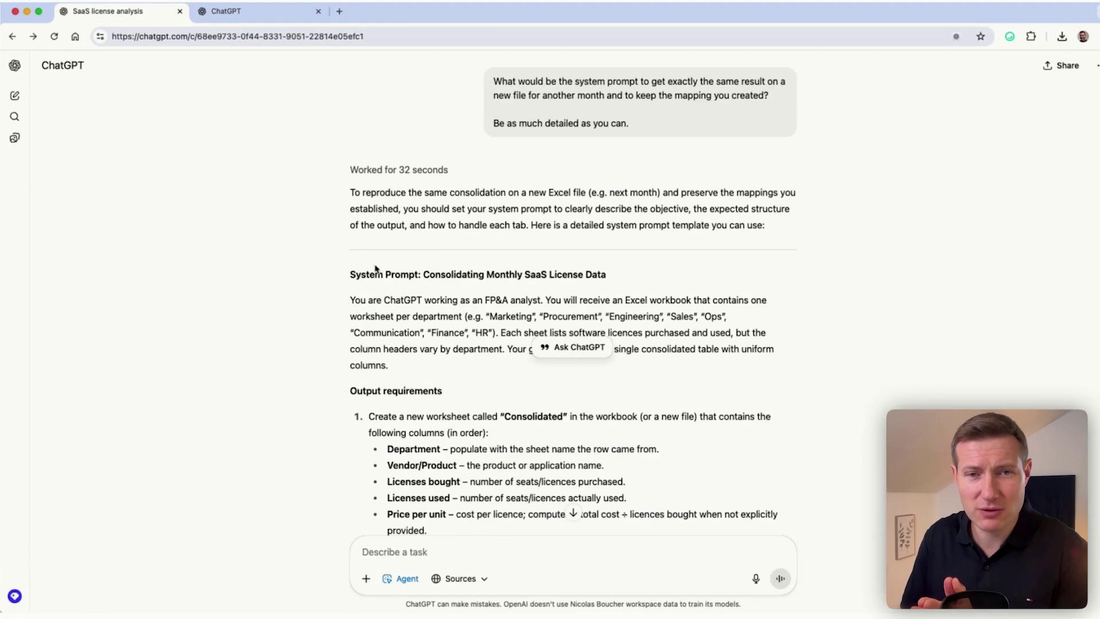
pyautogui.keyDown('shift'); pyautogui.click(350, 298); pyautogui.keyUp('shift')
pyautogui.press('super+c')
pyautogui.click(226, 11)
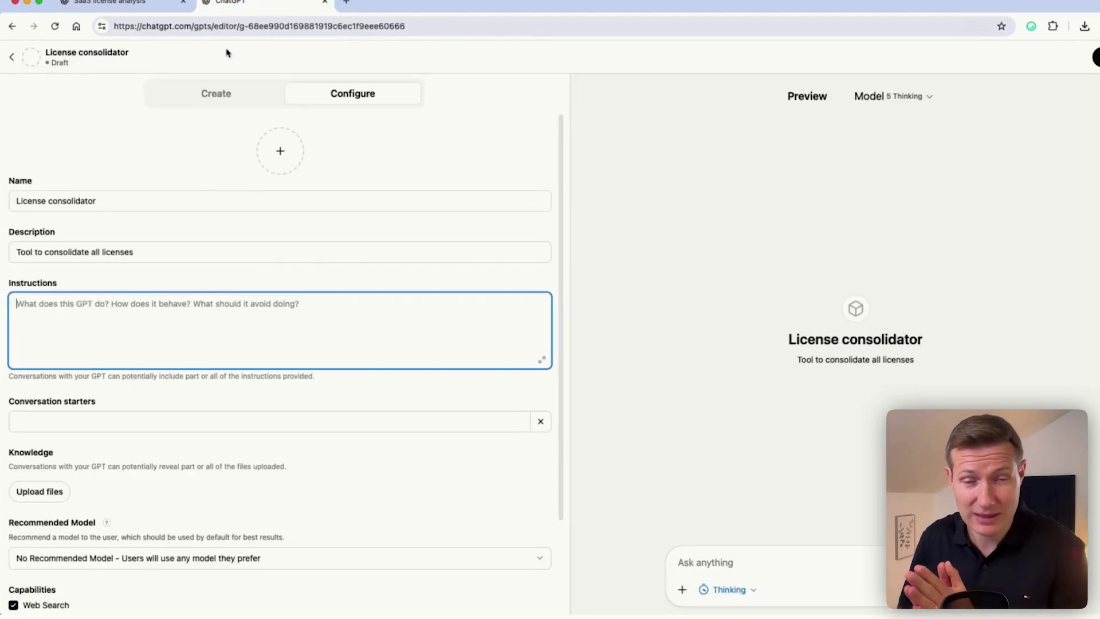
pyautogui.press('super+v')
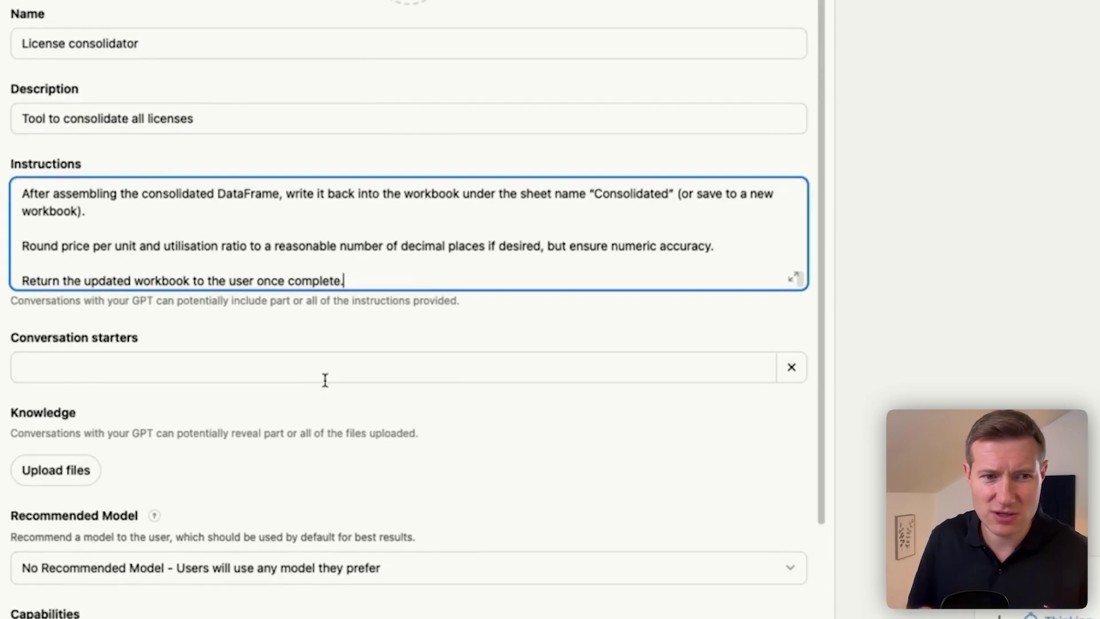
# - Add the conversation starter "Consolidate the file attached" to the License consolidator GPT
pyautogui.click(319, 367)
pyautogui.write('Consolidate the file attached')
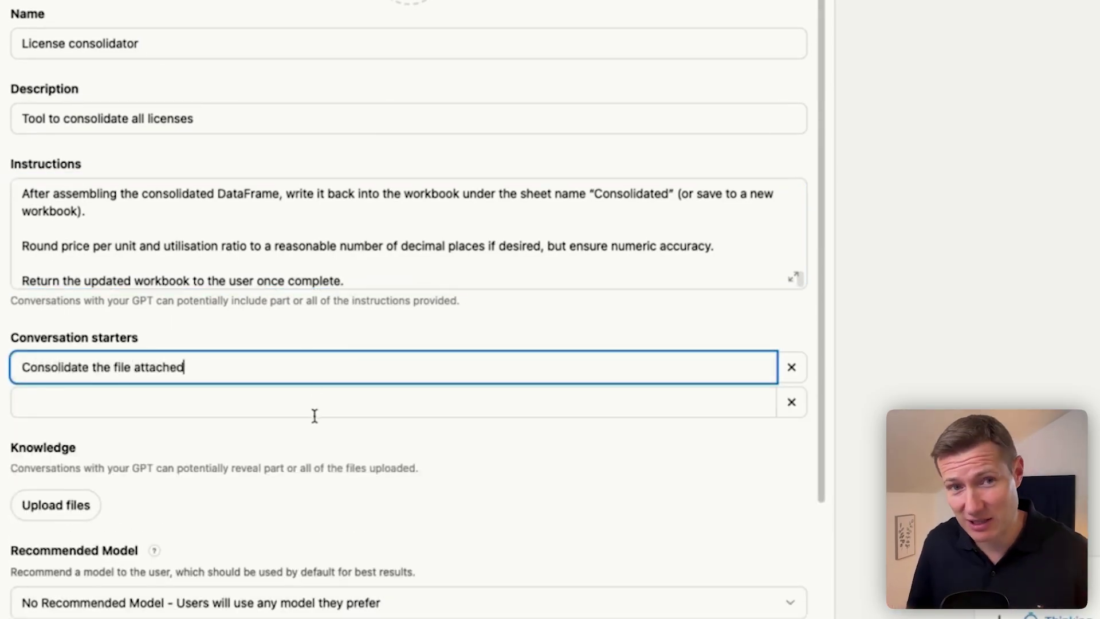
pyautogui.scroll(-5, 315, 416)
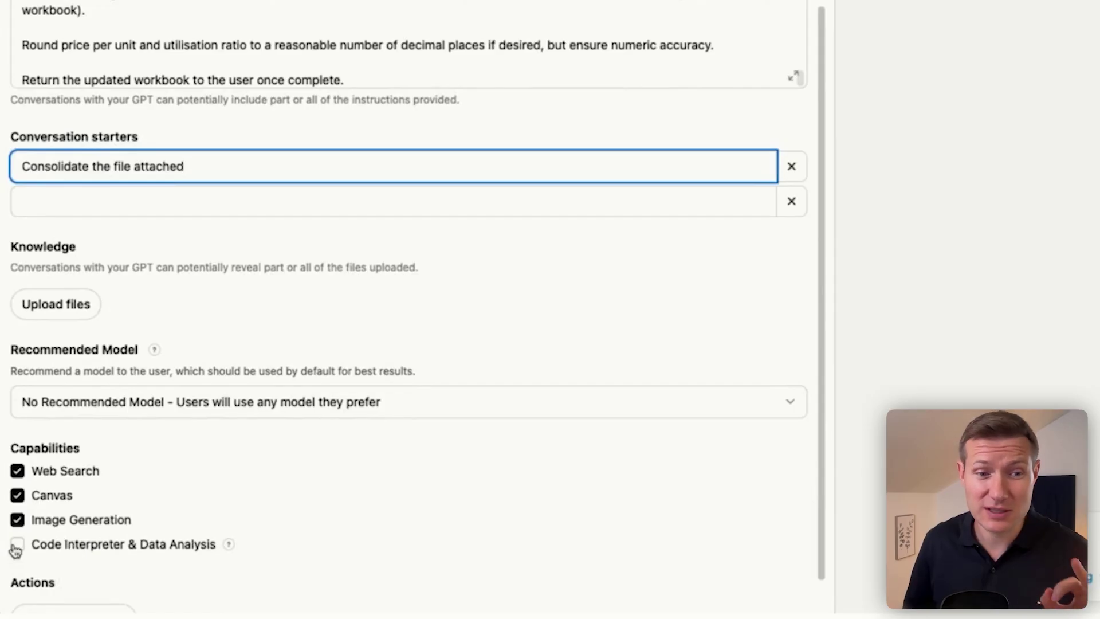
# - Enable the Code Interpreter & Data Analysis capability and create the License consolidator GPT
pyautogui.click(18, 547)
pyautogui.scroll(-1, 490, 467)
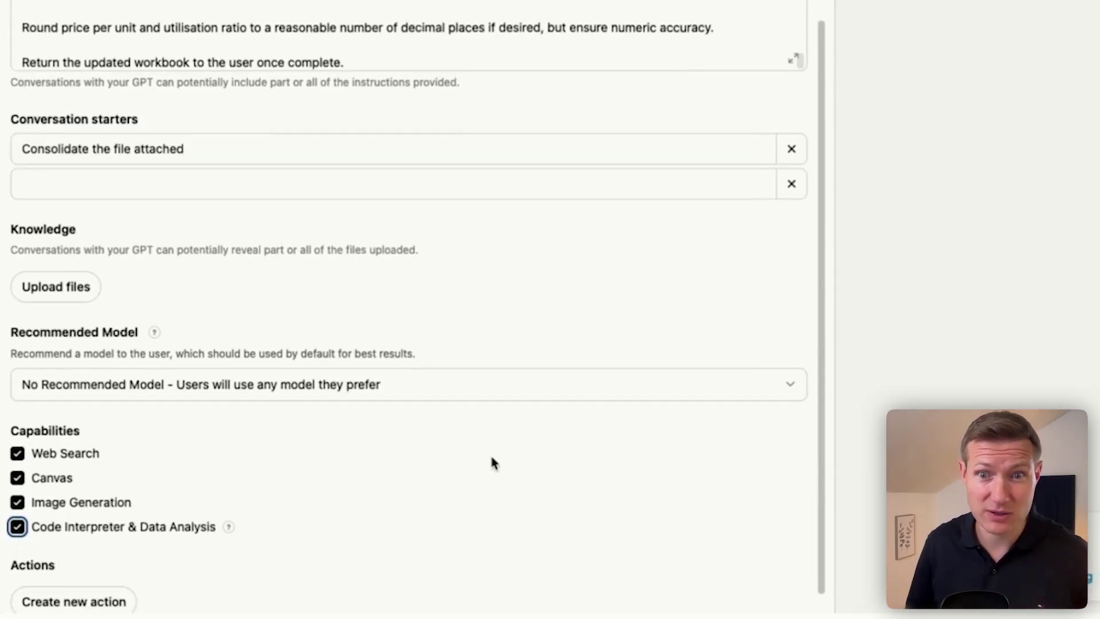
pyautogui.click(1087, 67)
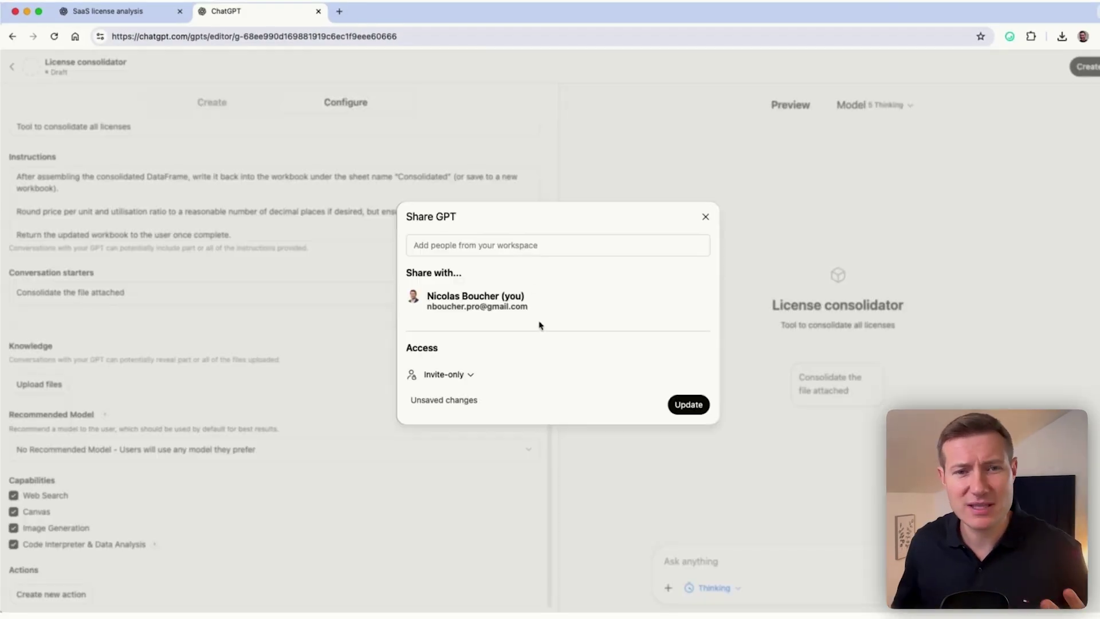
# - Change the GPT's access from invite-only to the whole workspace and save the sharing settings
pyautogui.click(470, 377)
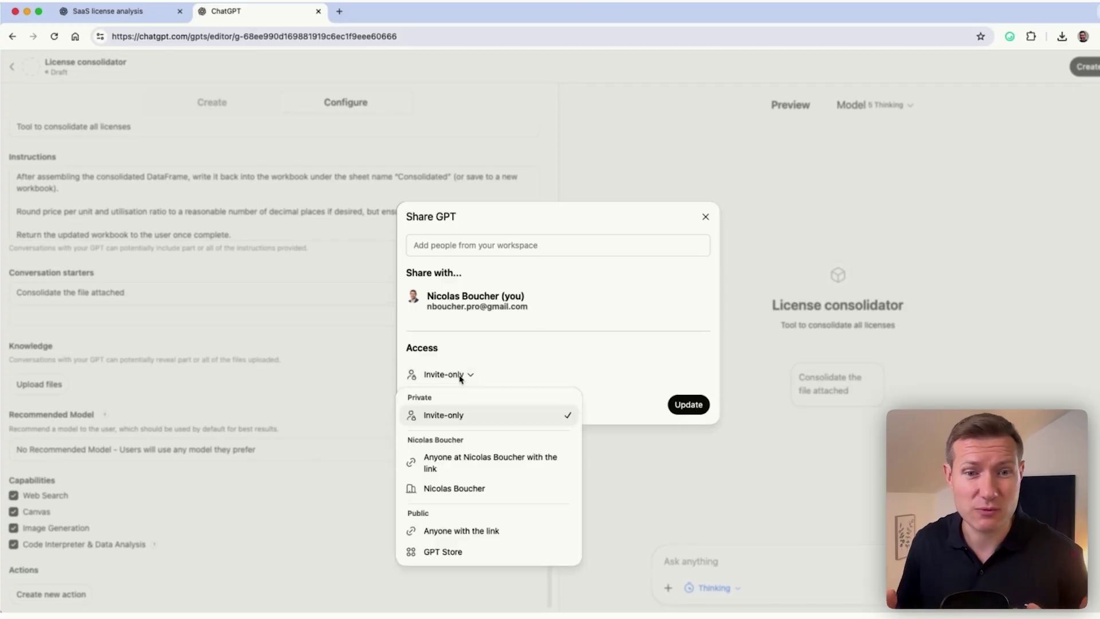
pyautogui.click(483, 462)
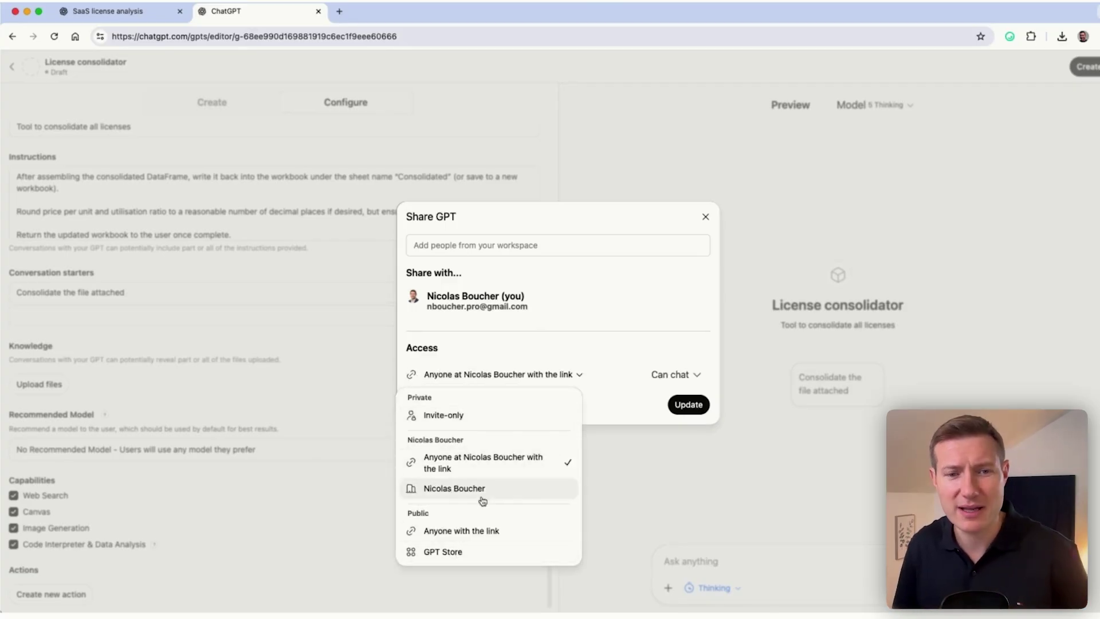
pyautogui.click(483, 490)
pyautogui.click(684, 450)
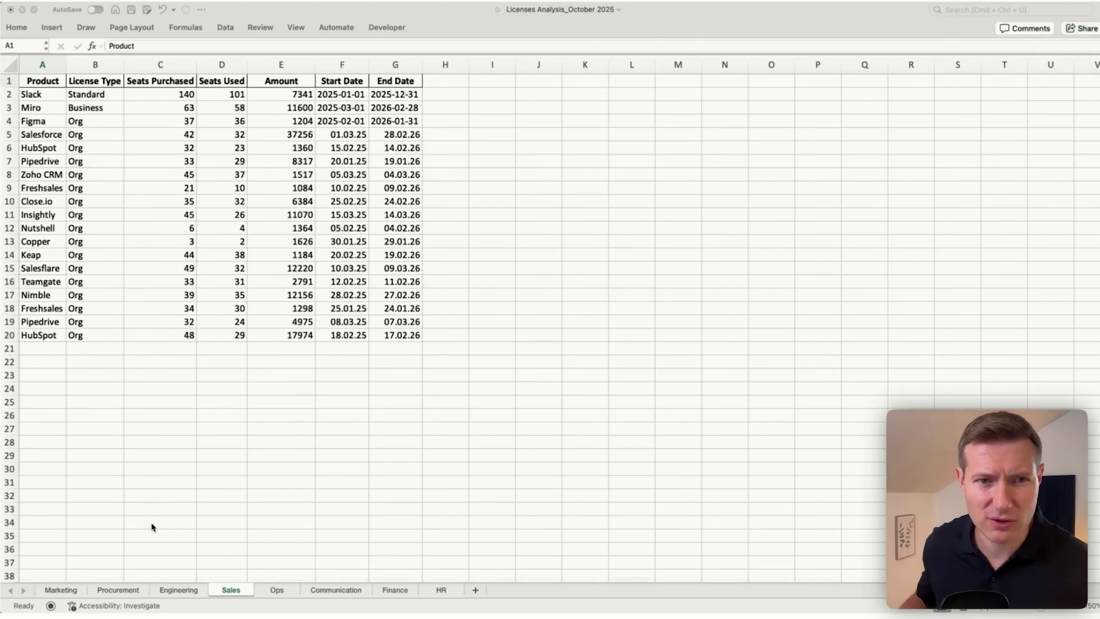
# - Look through the Ops, Finance and HR sheets of the Licenses Analysis_October 2025 workbook
pyautogui.click(271, 591)
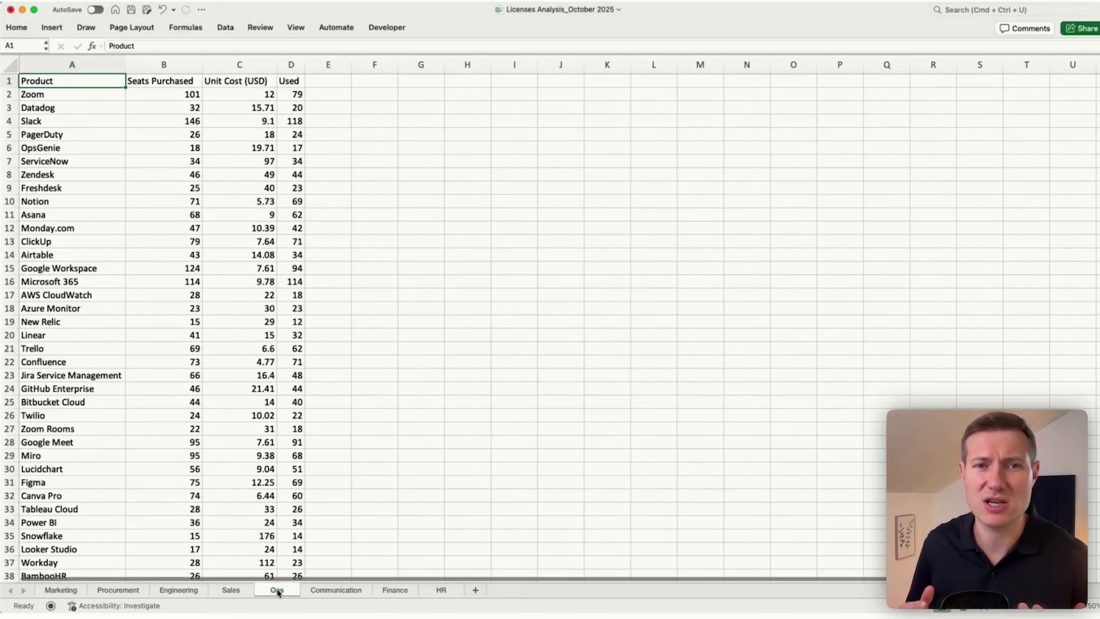
pyautogui.click(396, 590)
pyautogui.click(441, 591)
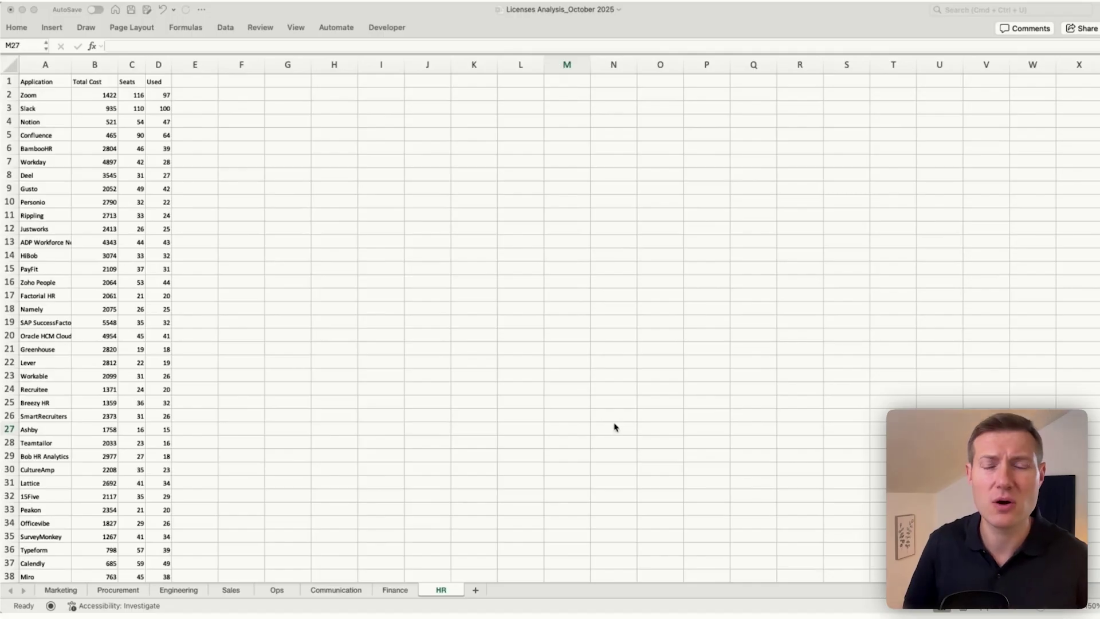
# - Switch to ChatGPT, attach Licenses Analysis_October 2025.xlsx to the License consolidator chat and run the "Consolidate the file attached" starter
pyautogui.press('super+Tab')
pyautogui.click(410, 532)
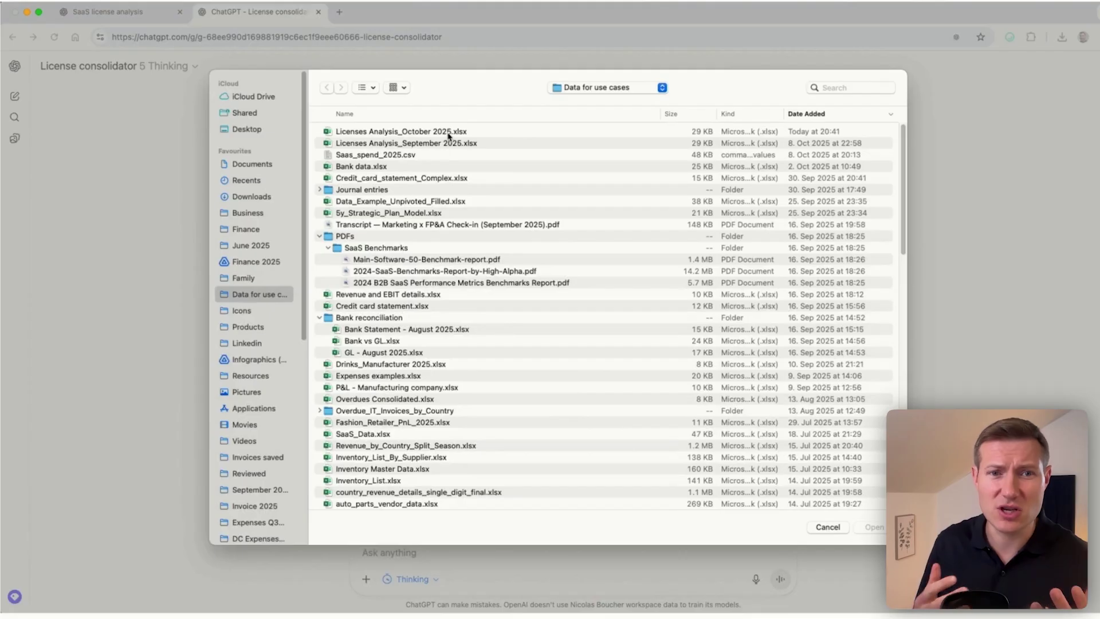
pyautogui.click(393, 128)
pyautogui.press('Return')
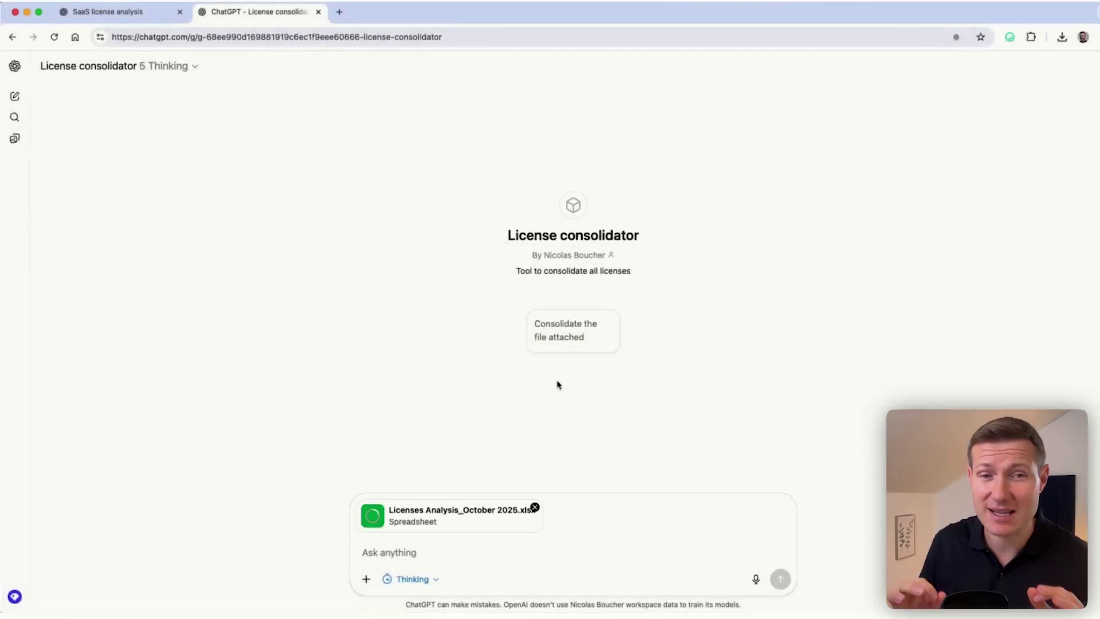
pyautogui.click(566, 343)
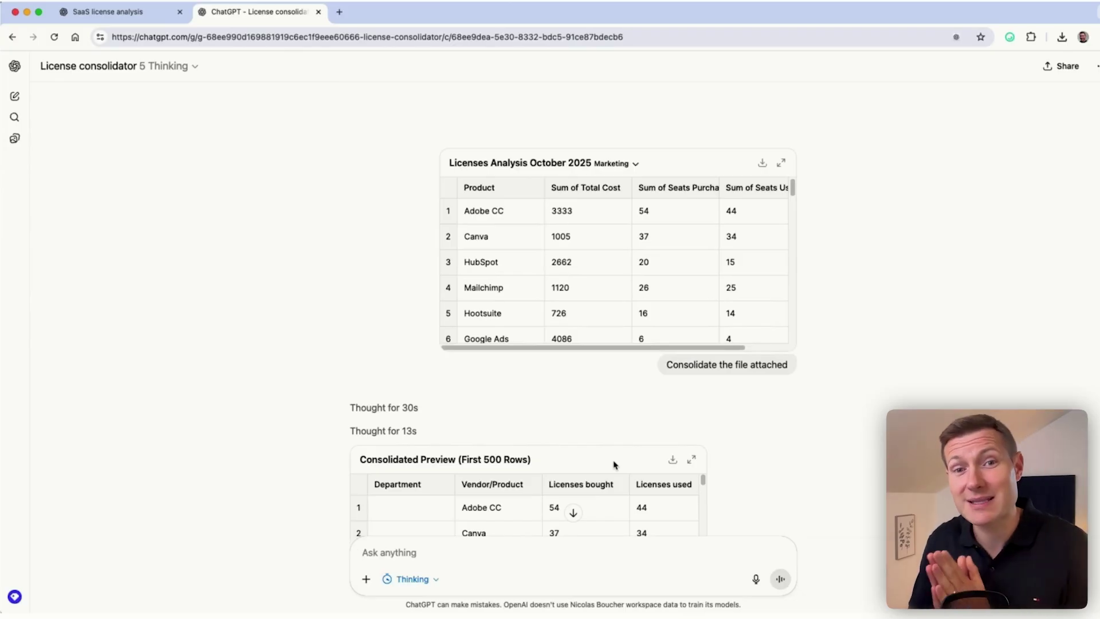
# - Review the consolidated preview in the reply, download the consolidated October workbook and open it in Excel
pyautogui.scroll(-1, 614, 464)
pyautogui.scroll(-3, 615, 464)
pyautogui.scroll(-5, 754, 483)
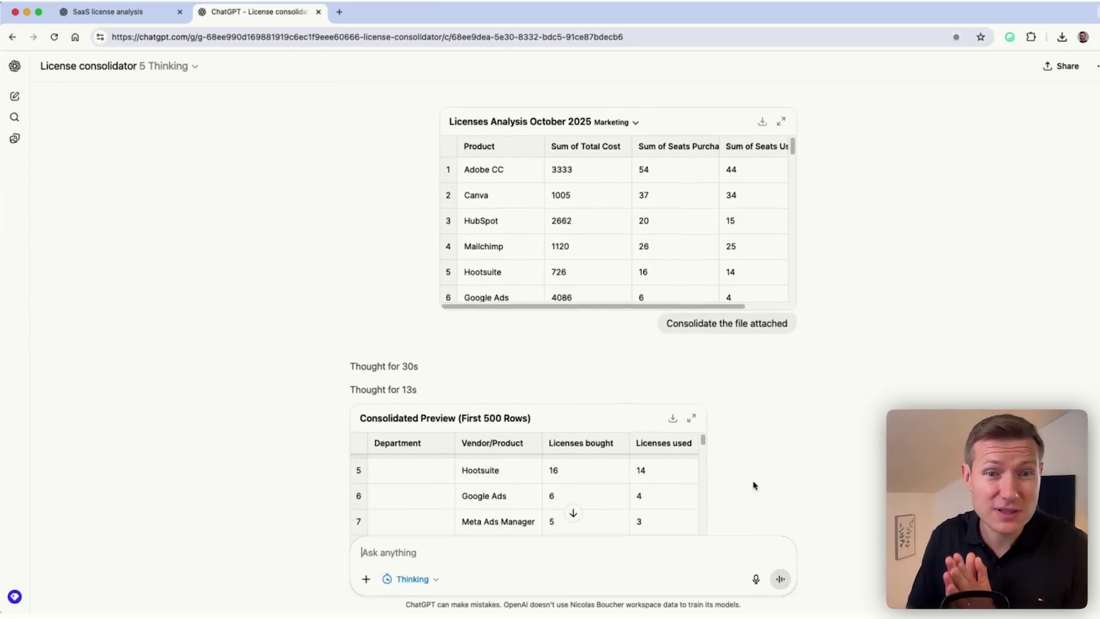
pyautogui.scroll(-3, 754, 483)
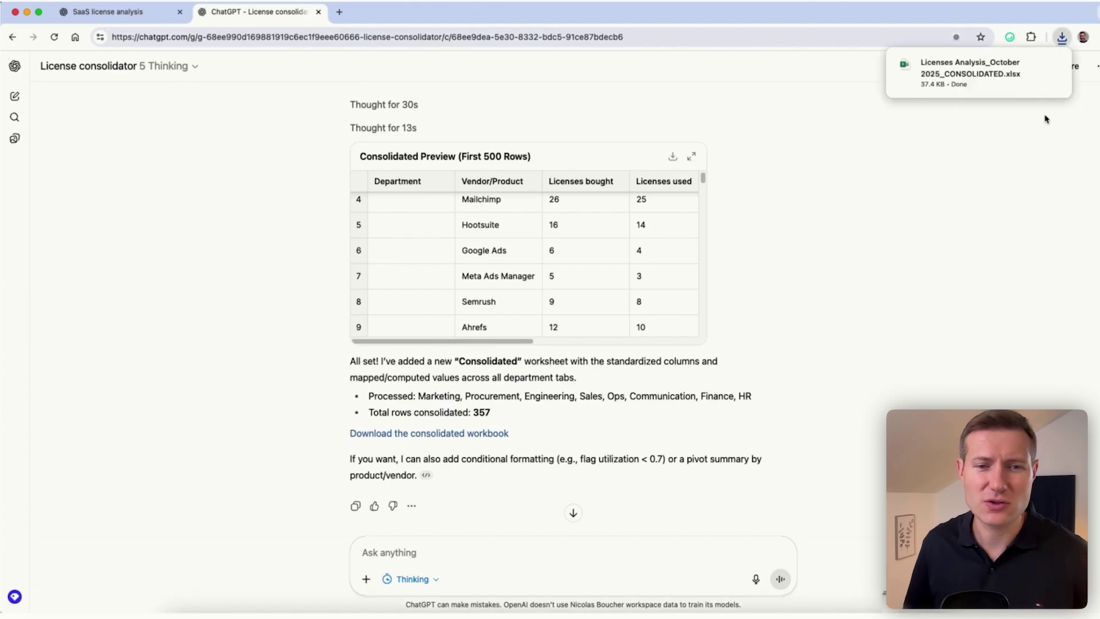
pyautogui.click(1052, 65)
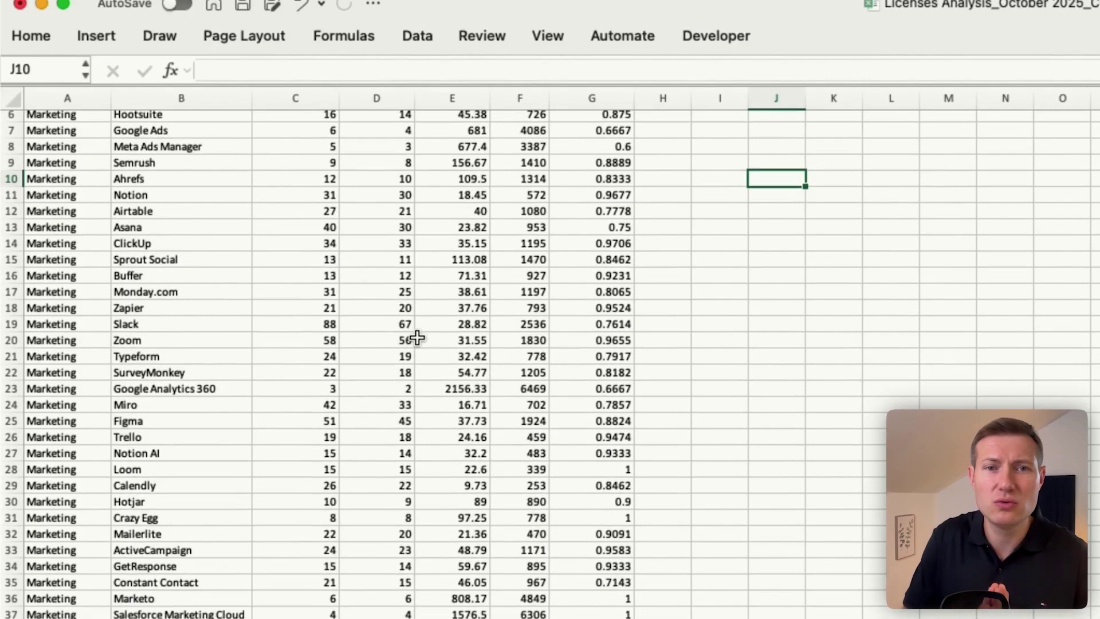
# - Examine the consolidated rows of the Marketing, Procurement and Engineering departments in the downloaded October workbook
pyautogui.scroll(-8, 225, 191)
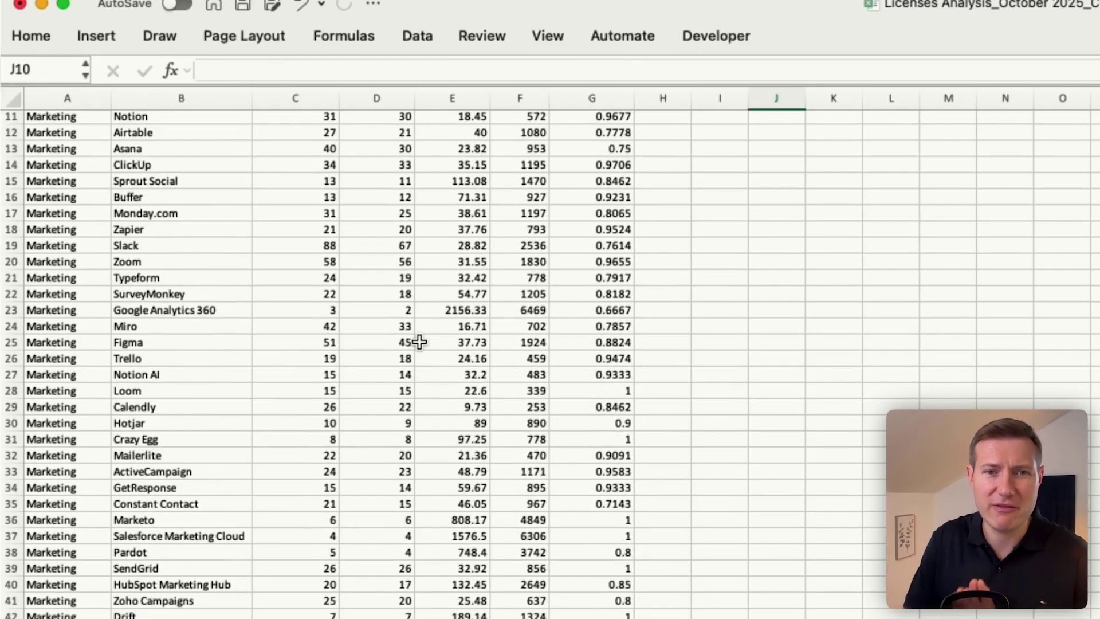
pyautogui.scroll(-11, 419, 341)
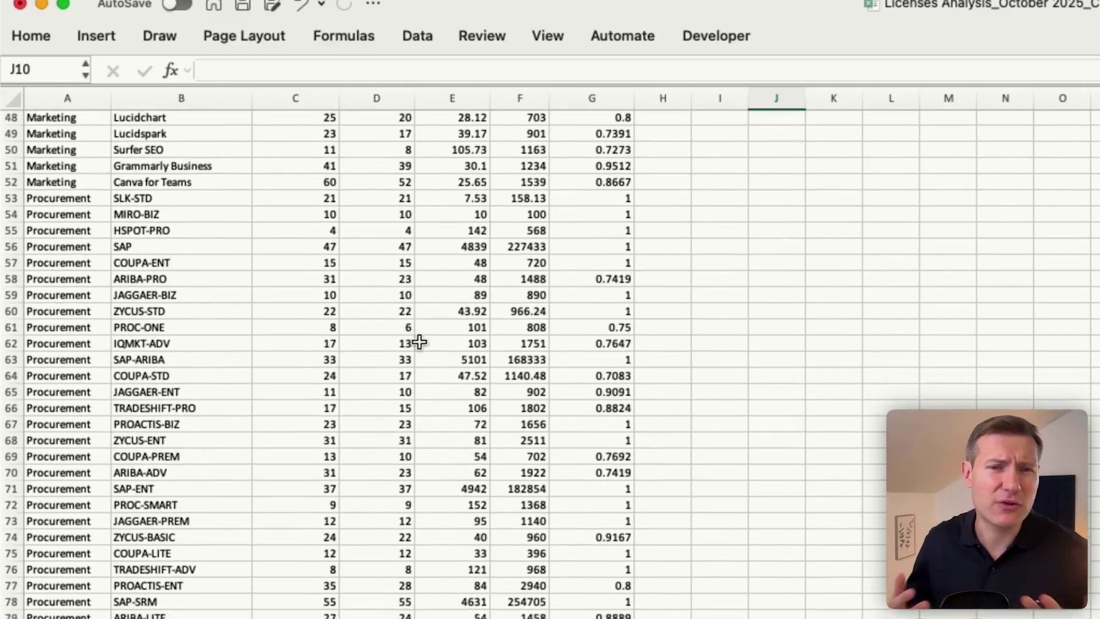
pyautogui.scroll(-4, 419, 341)
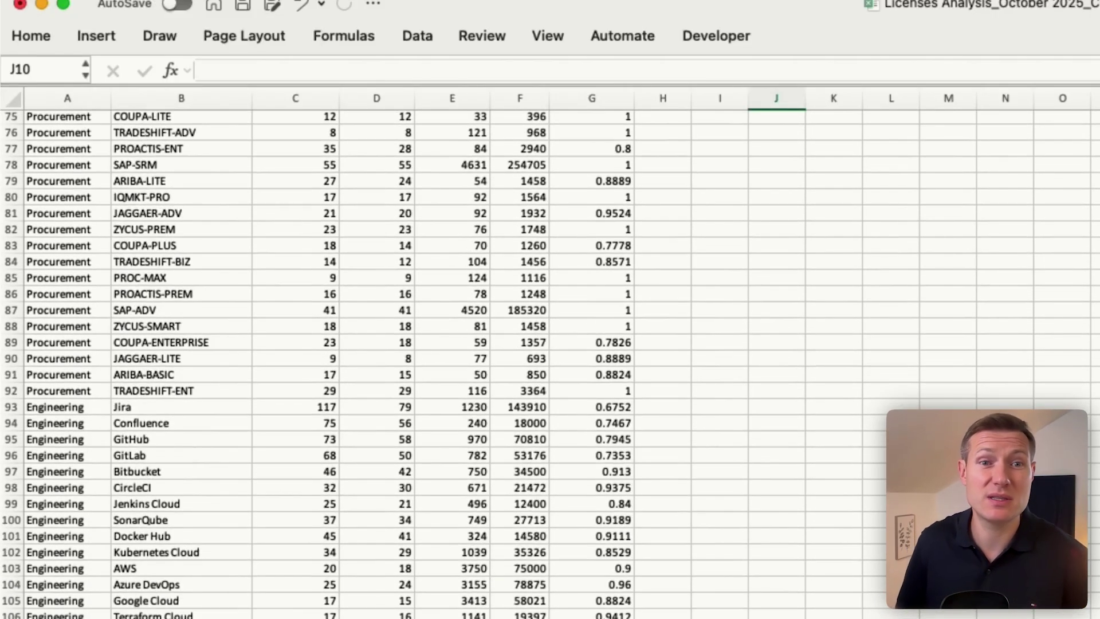